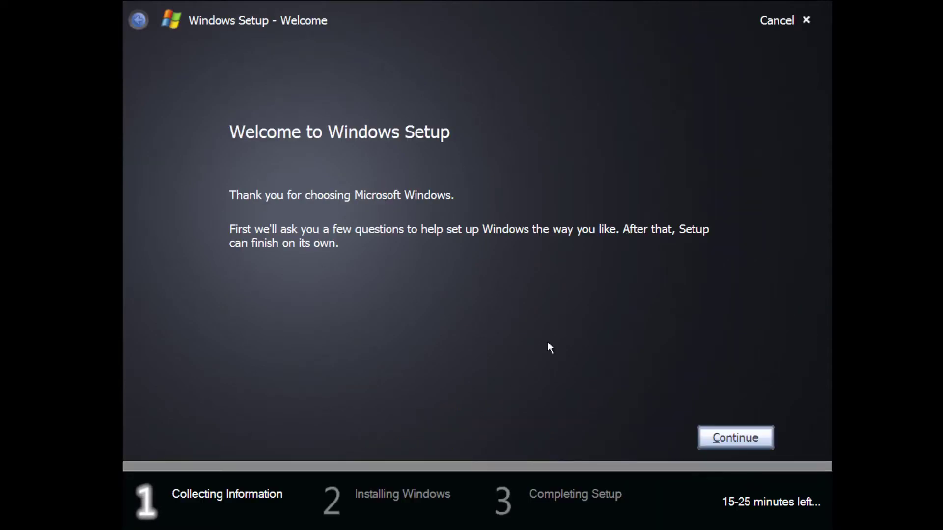
Enter the Longhorn product key and accept the licence agreement
left_click(726, 444)
type("TCP8W-T8PQJ-WWRRH-QH76C-99FBW")
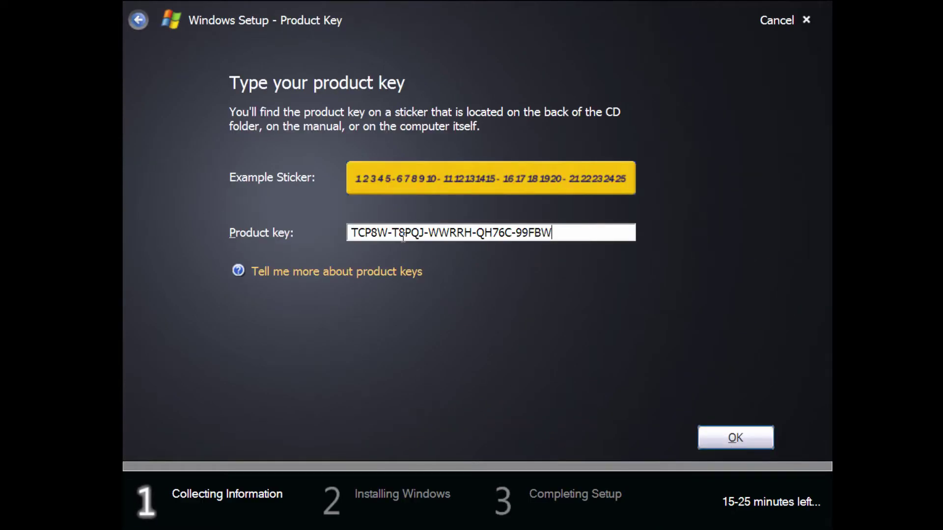
key("Return")
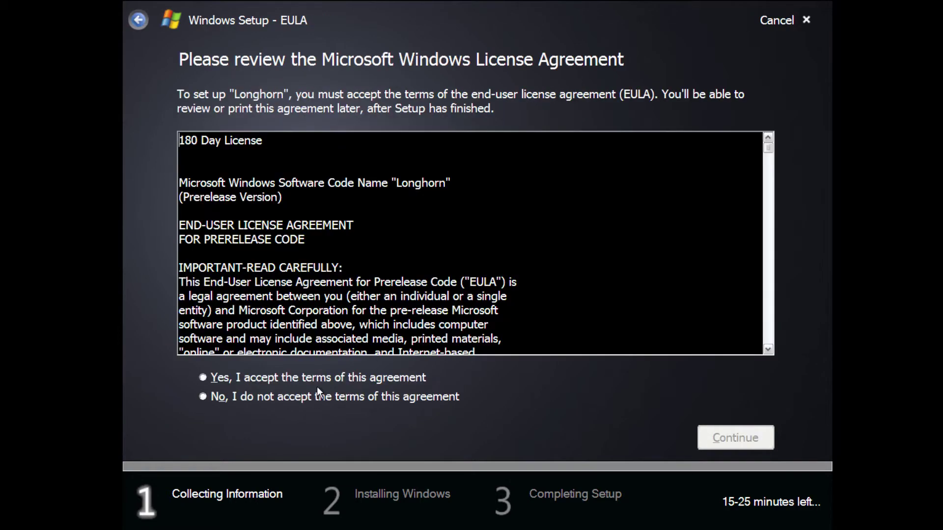
left_click(319, 378)
left_click(741, 438)
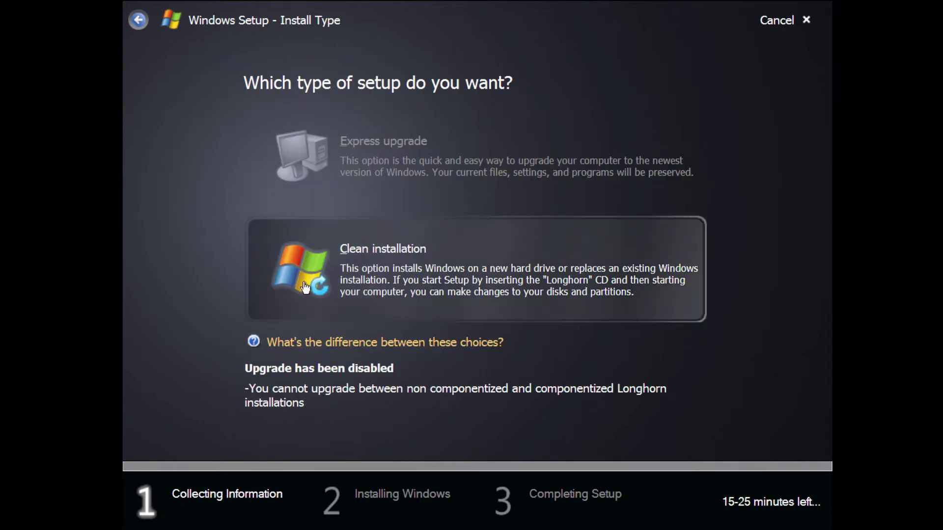
Choose a clean installation on Partition 1 (C:), accept the warning, and start installing
left_click(343, 283)
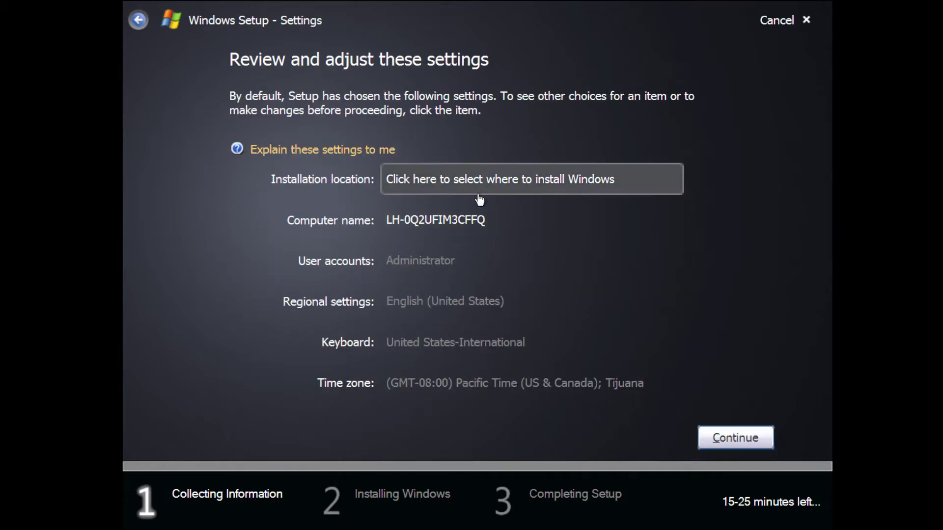
left_click(479, 196)
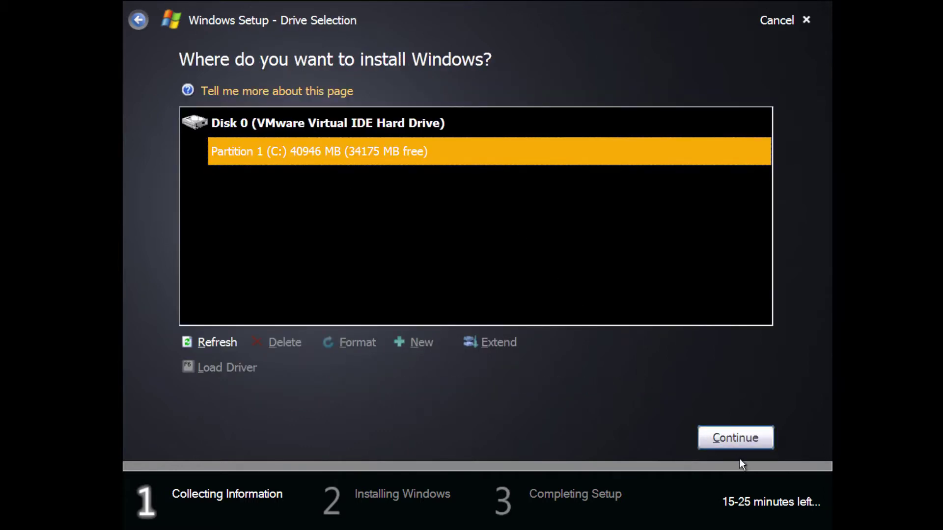
left_click(760, 439)
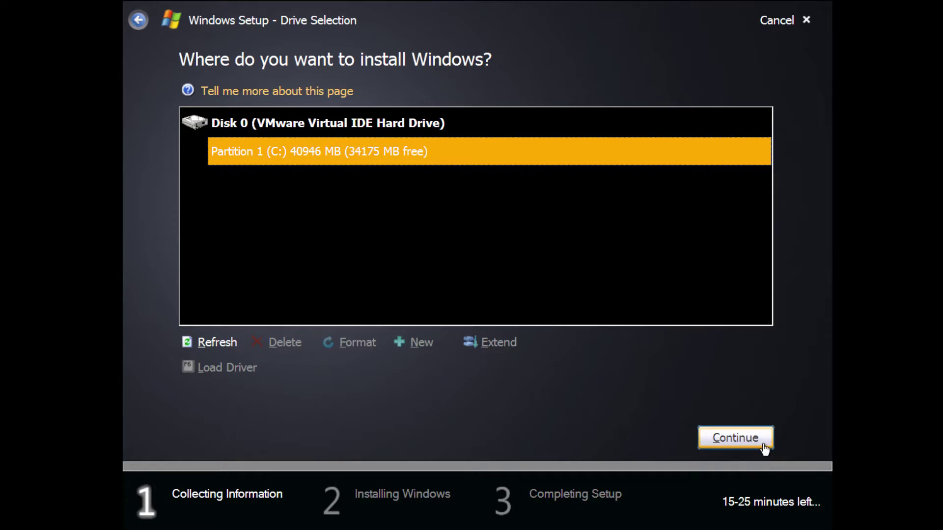
left_click(589, 316)
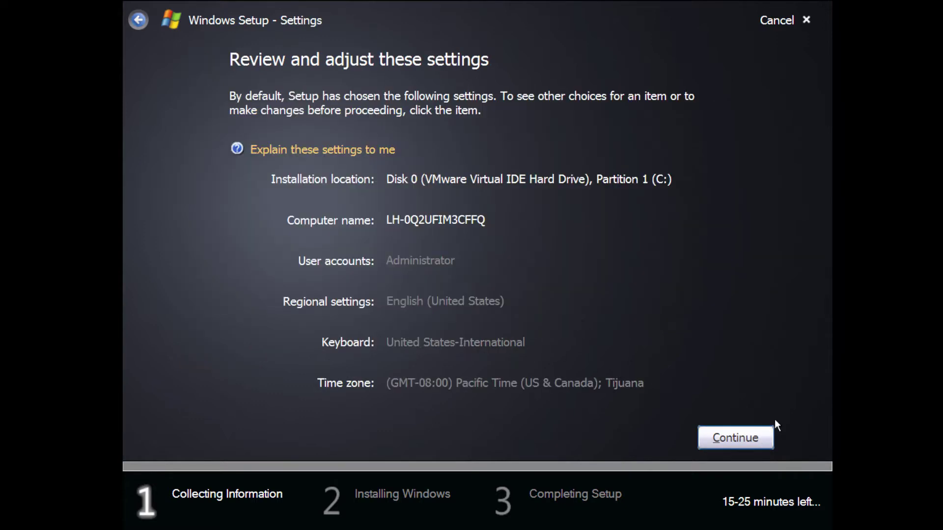
left_click(761, 439)
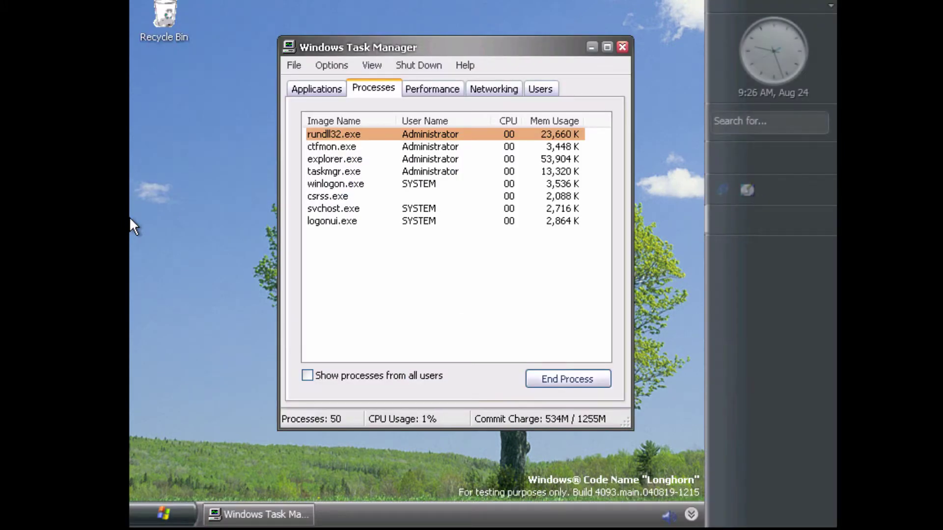
Close Task Manager and dismiss the Start menu
left_click(622, 47)
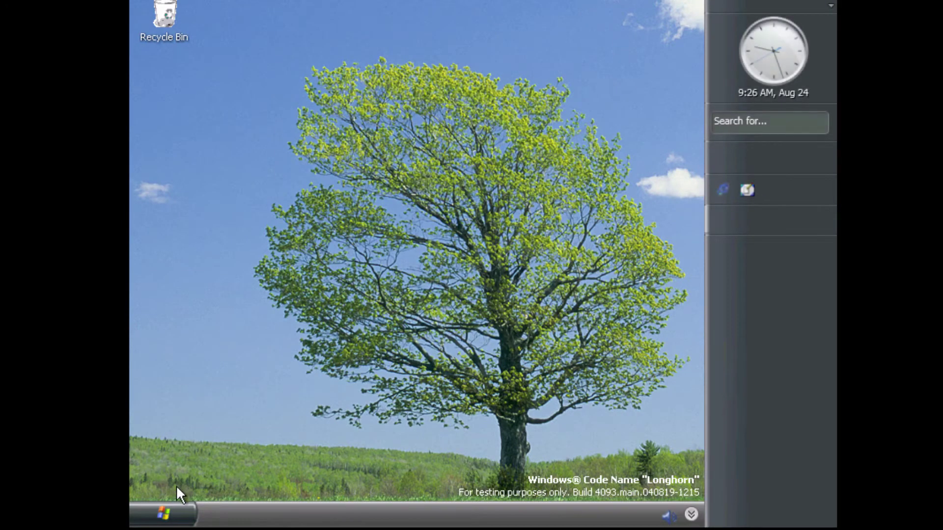
left_click(169, 510)
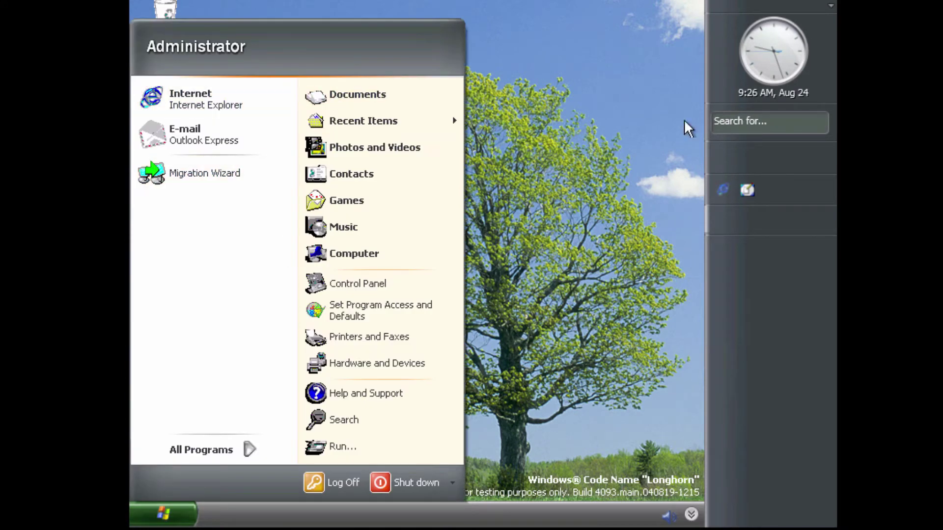
left_click(505, 311)
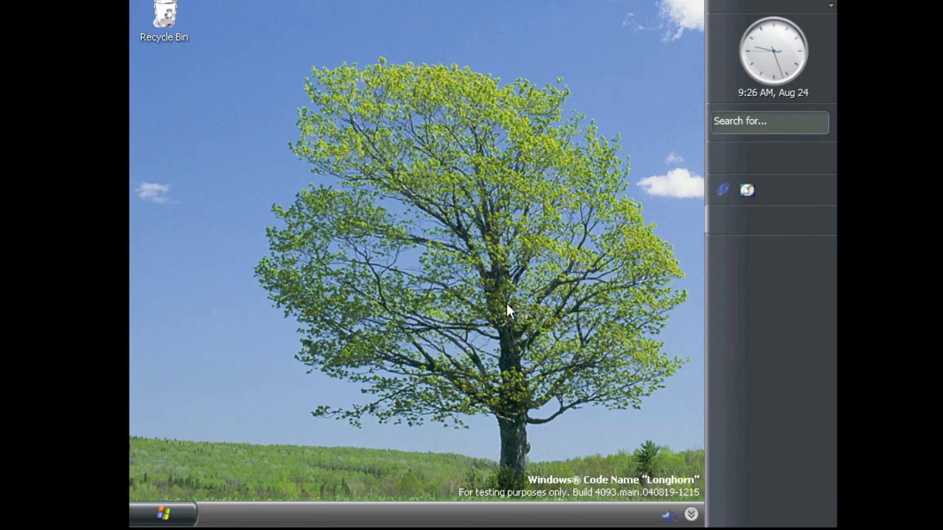
Set the display to 1152 by 864 at Highest (32 bit) colour, apply it, then open Start
right_click(503, 308)
left_click(554, 426)
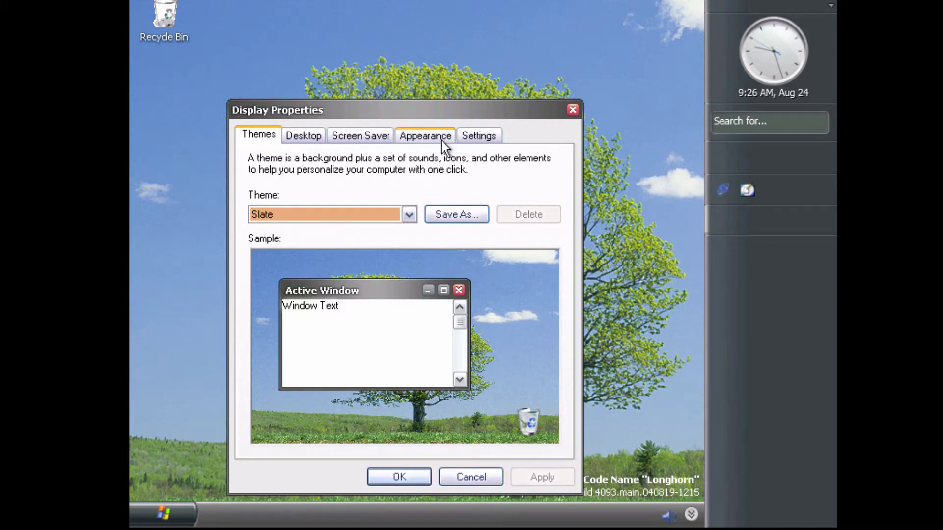
left_click(478, 135)
left_click_drag(293, 382, 345, 384)
left_click(457, 384)
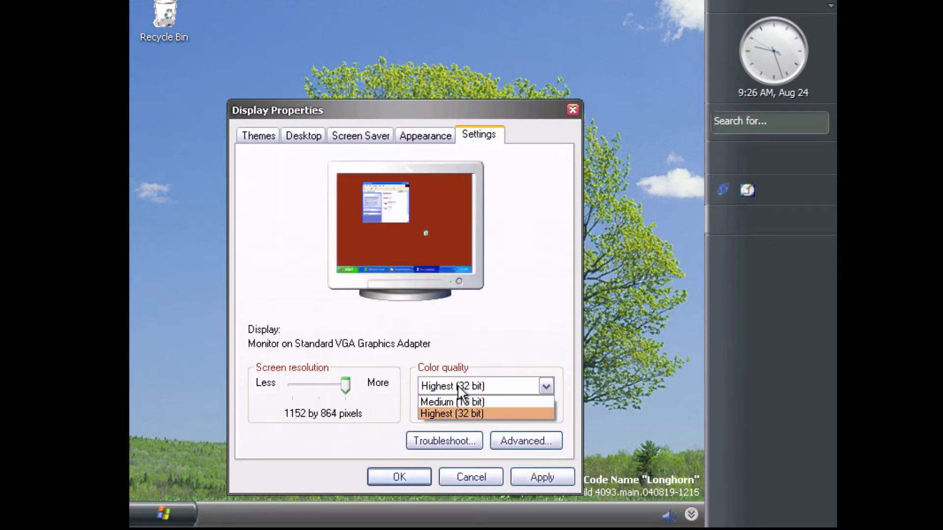
left_click(536, 474)
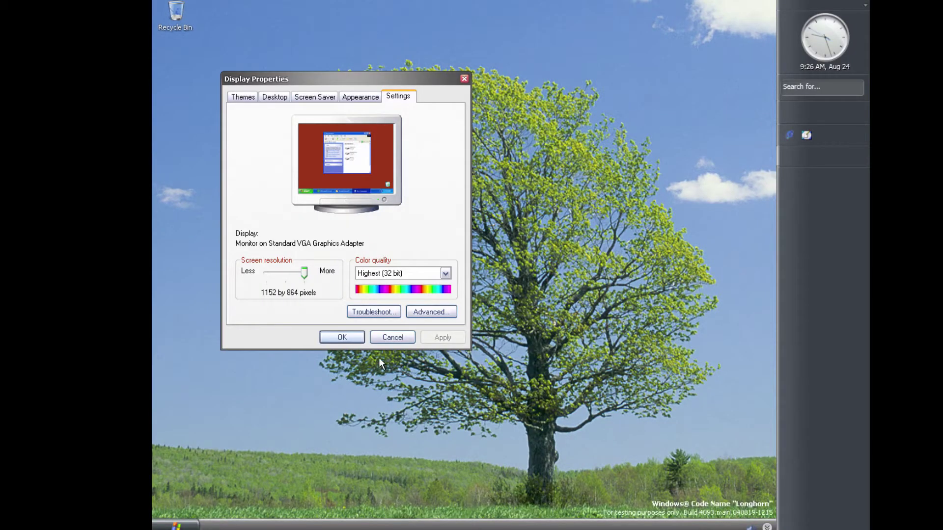
left_click(341, 337)
left_click(198, 527)
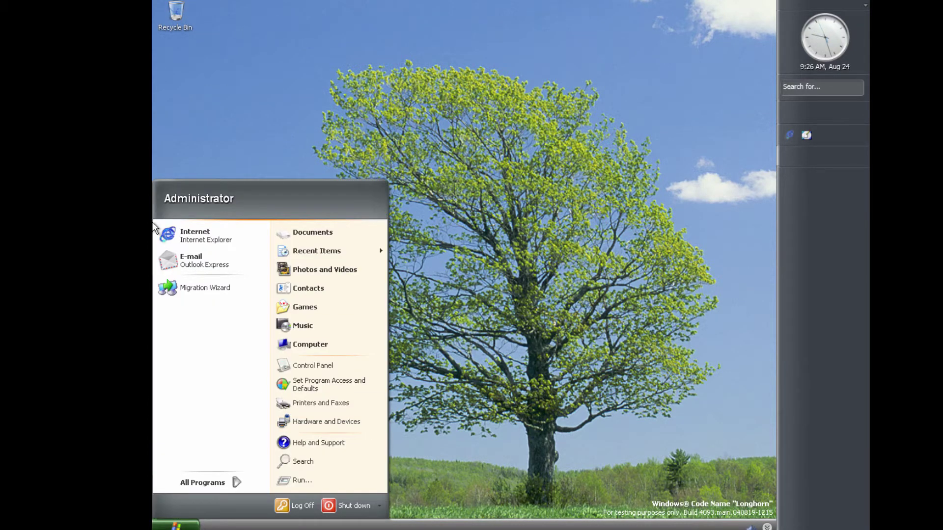
View the computer's system properties, then close them
right_click(302, 345)
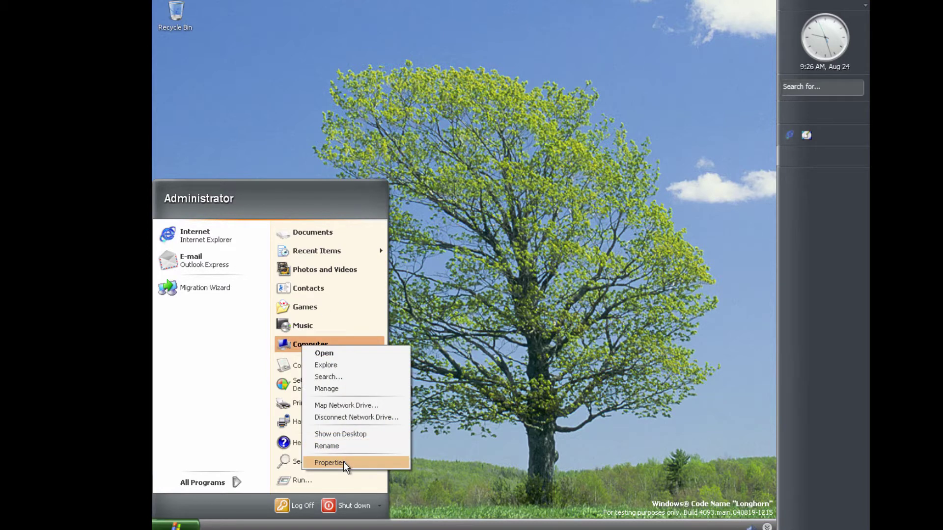
left_click(343, 463)
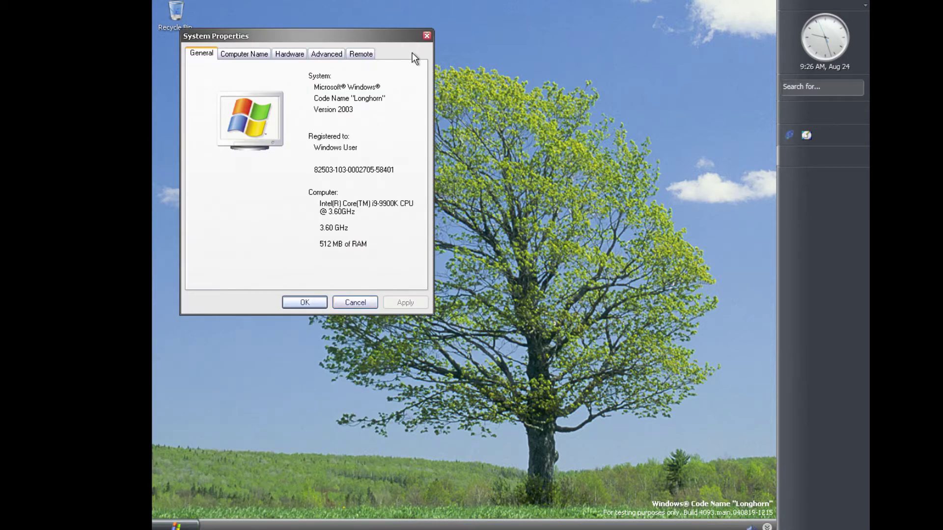
left_click(426, 36)
Browse from Computer through Local Disk and Windows into System32, showing hidden contents
left_click(172, 525)
left_click(304, 344)
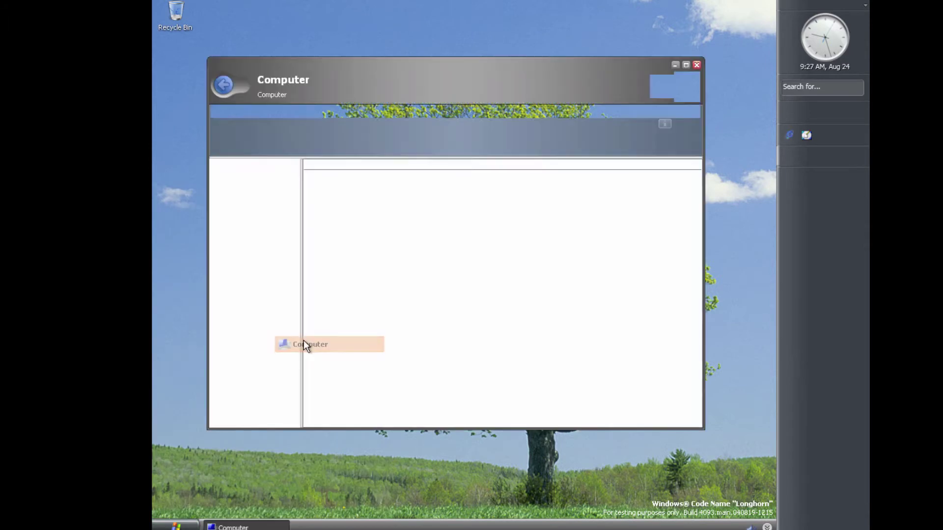
double_click(371, 255)
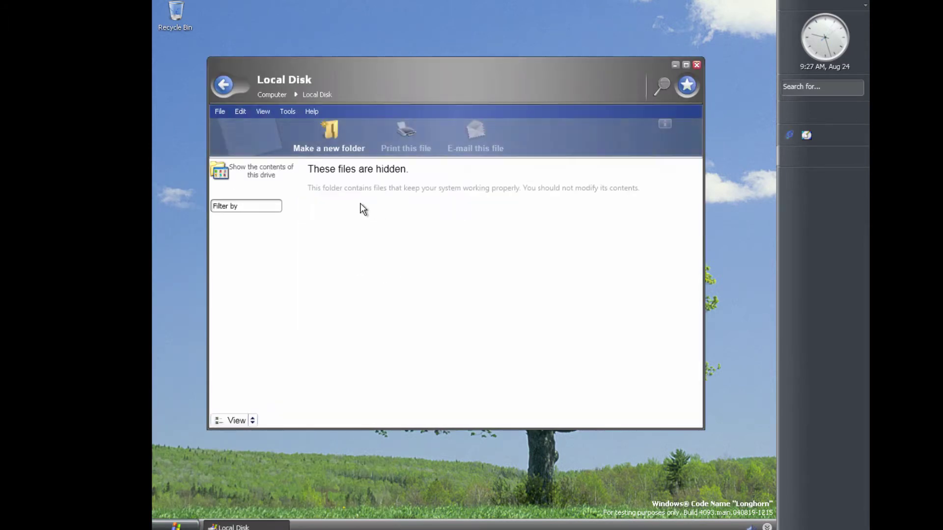
left_click(270, 175)
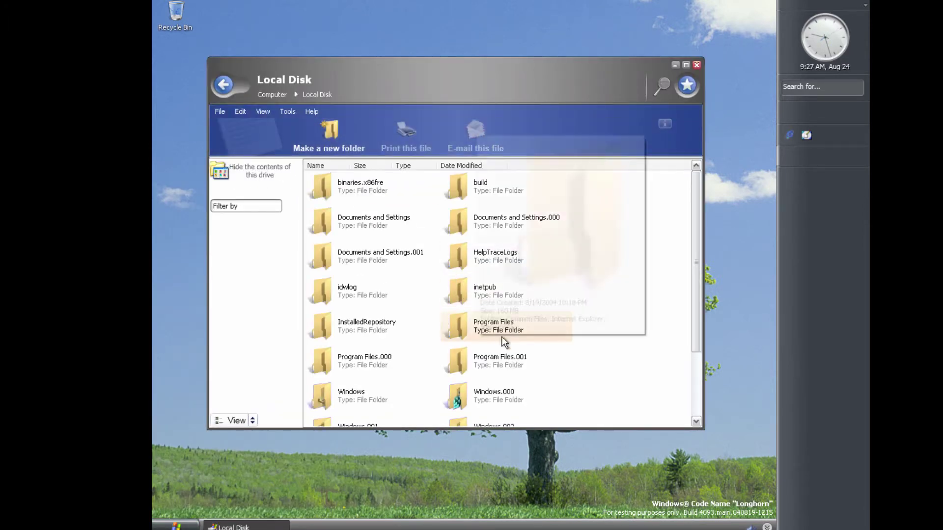
scroll(637, 324, "down", 3)
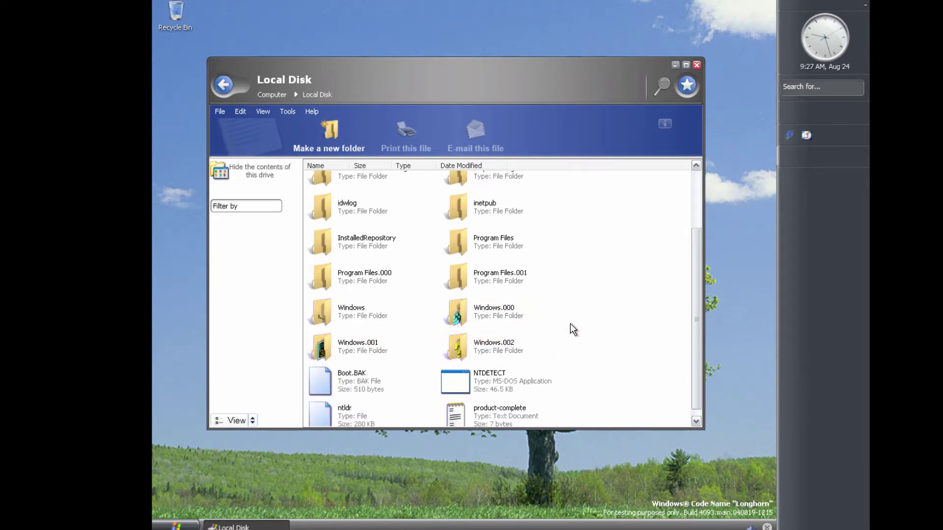
double_click(368, 320)
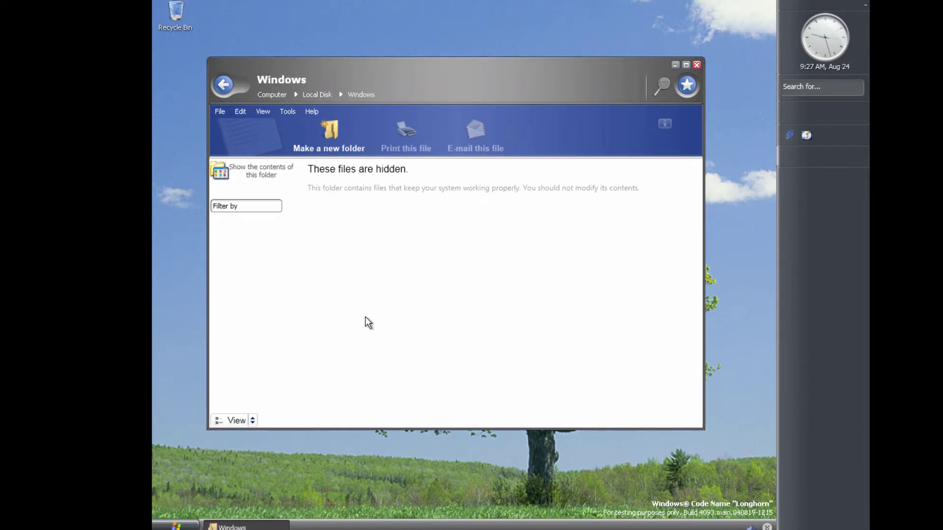
left_click(262, 179)
scroll(649, 303, "down", 10)
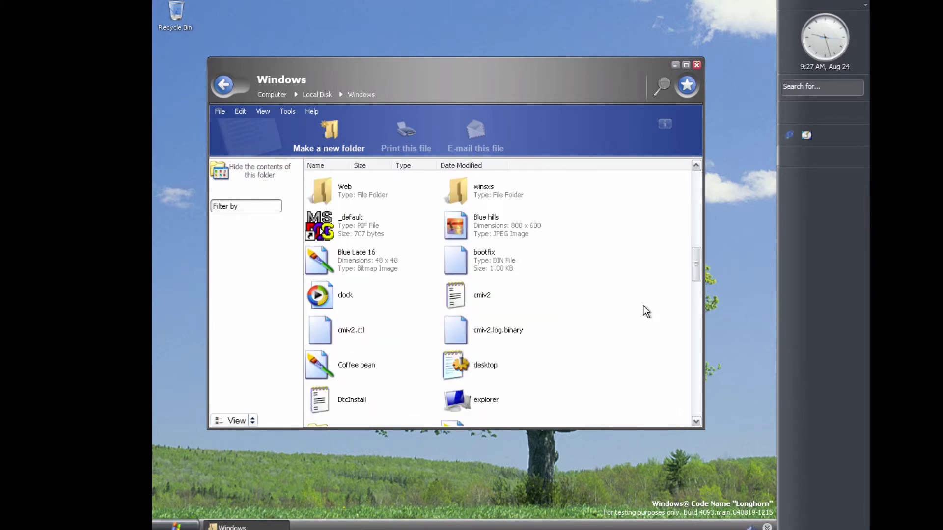
scroll(644, 307, "up", 5)
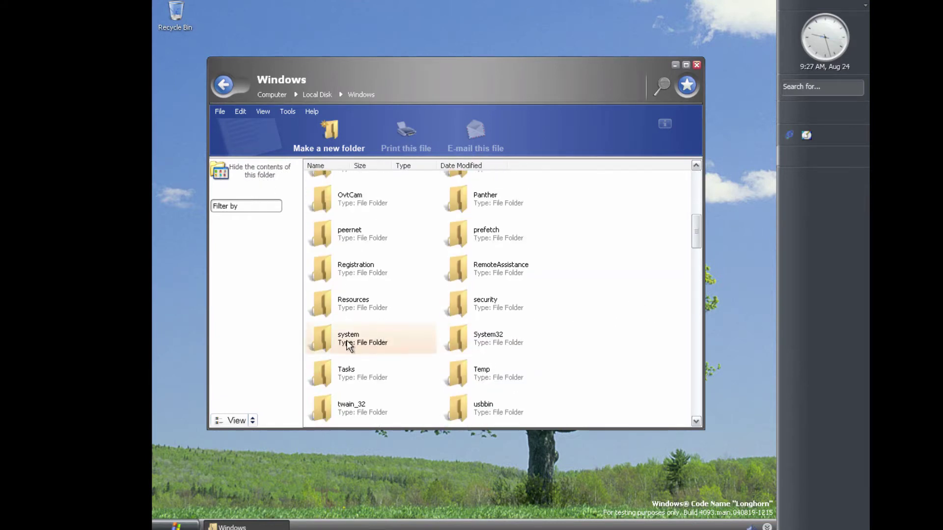
double_click(487, 345)
Reveal System32's hidden contents and scroll down through its file list
left_click(260, 171)
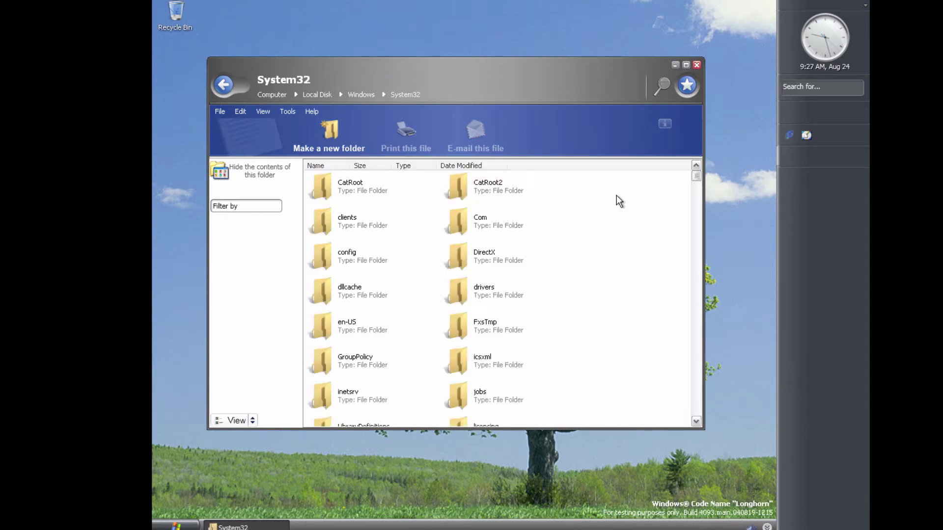
left_click_drag(693, 176, 685, 415)
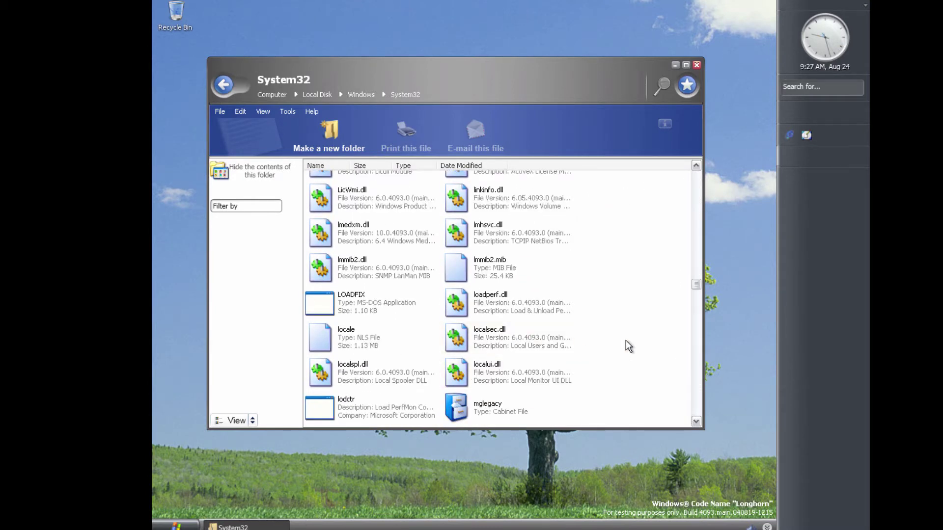
left_click_drag(700, 287, 690, 390)
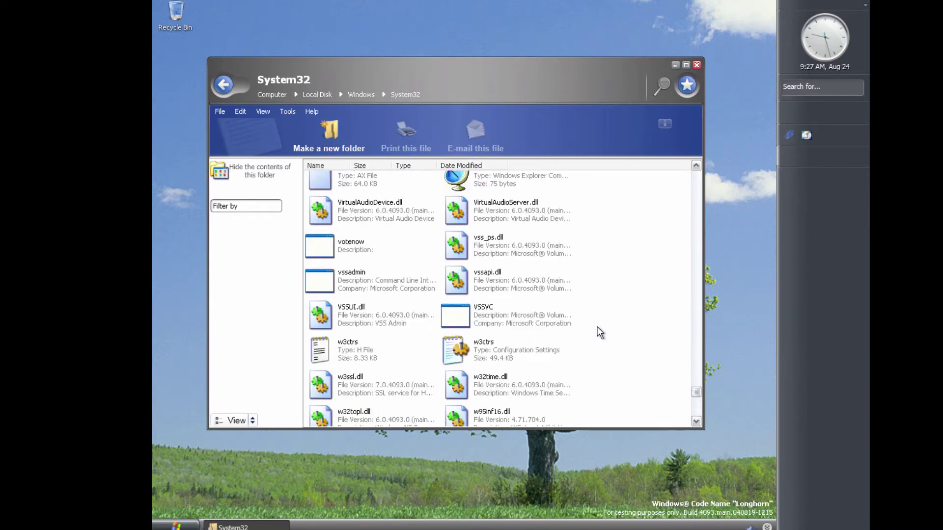
left_click(350, 259)
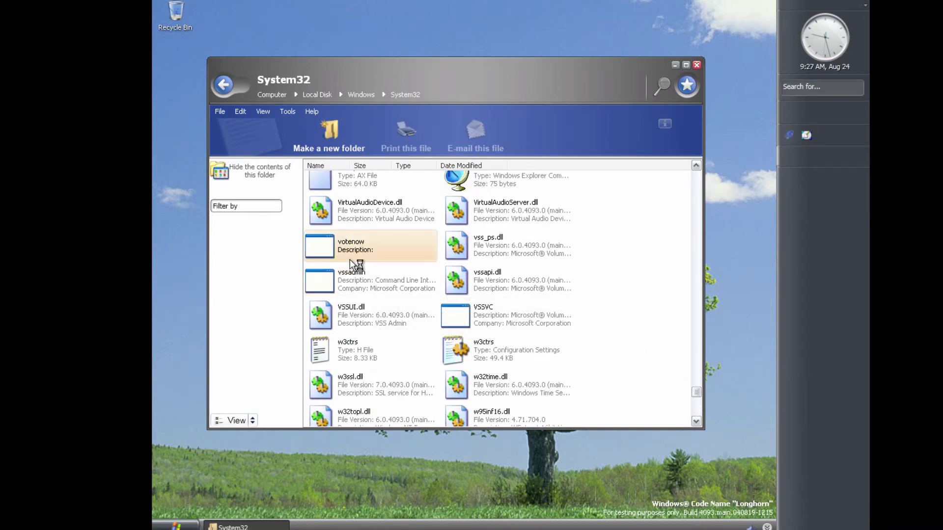
left_click(629, 244)
scroll(626, 282, "down", 5)
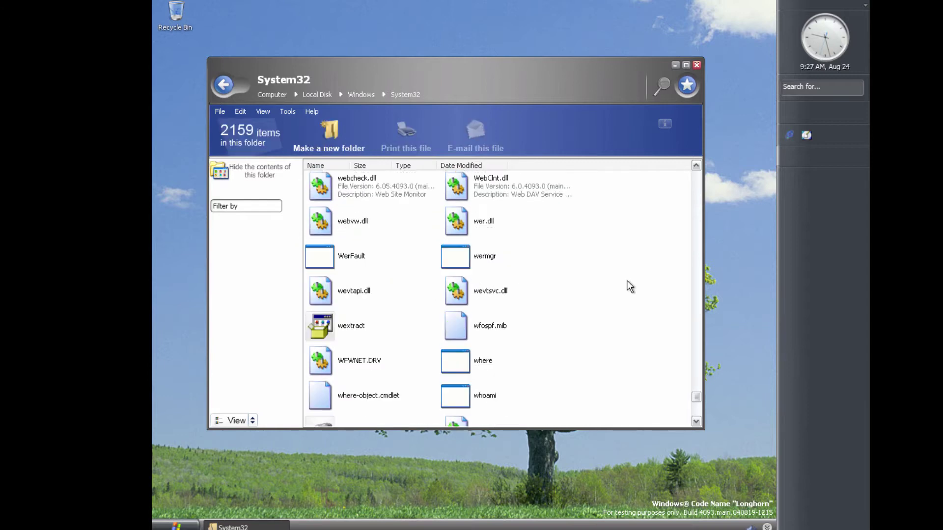
scroll(423, 292, "down", 10)
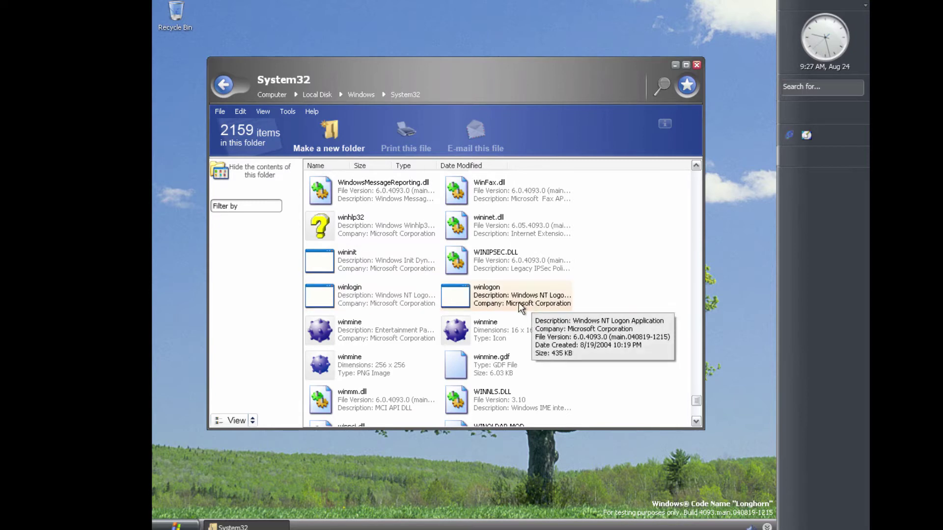
scroll(515, 307, "down", 5)
scroll(514, 309, "down", 4)
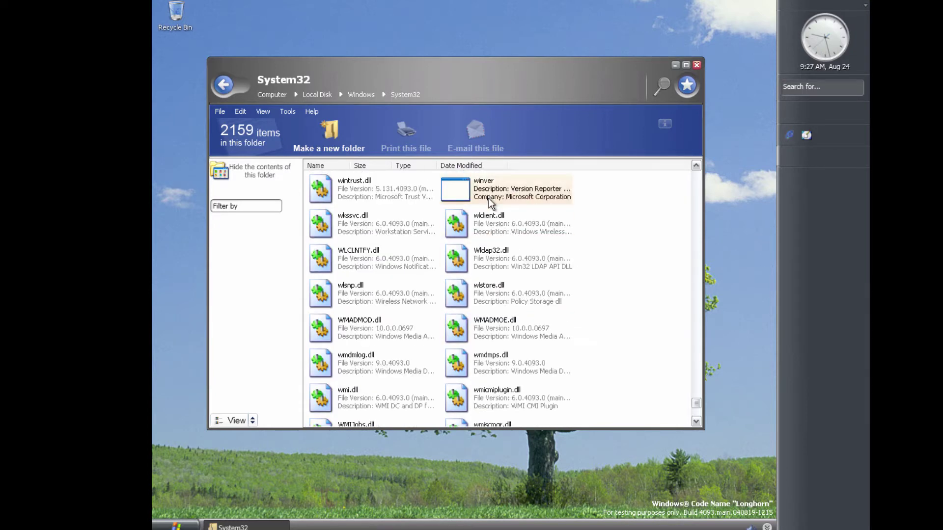
Open winver, check the Version 6.0 build 4093 About box, and dismiss it
double_click(472, 192)
left_click_drag(286, 35, 412, 122)
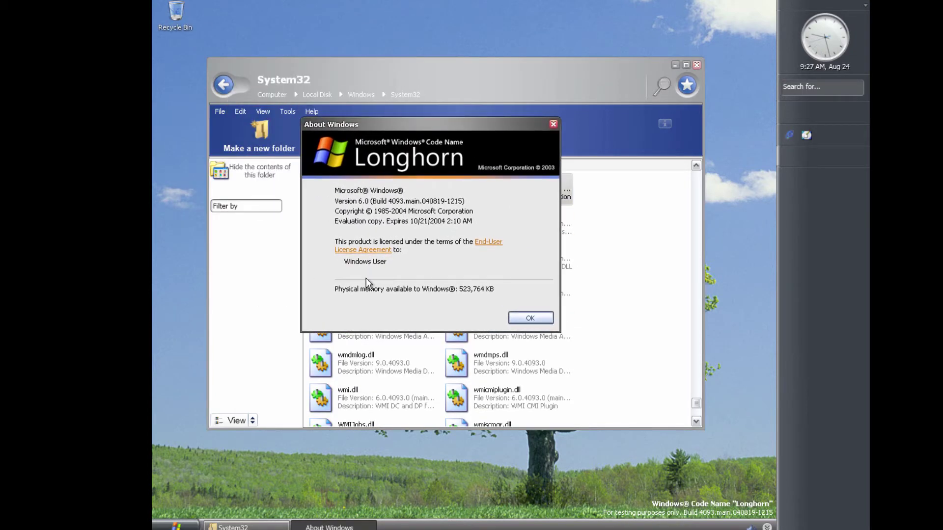
left_click(530, 317)
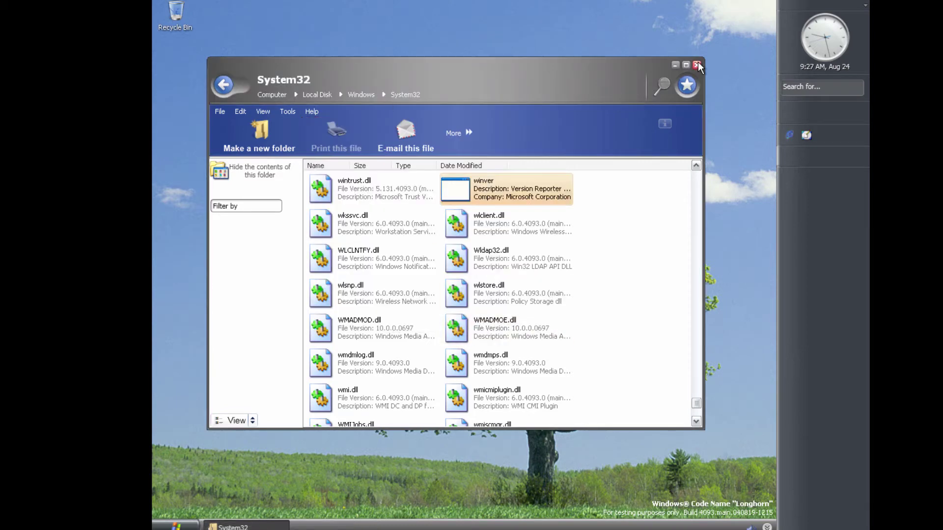
scroll(350, 198, "up", 8)
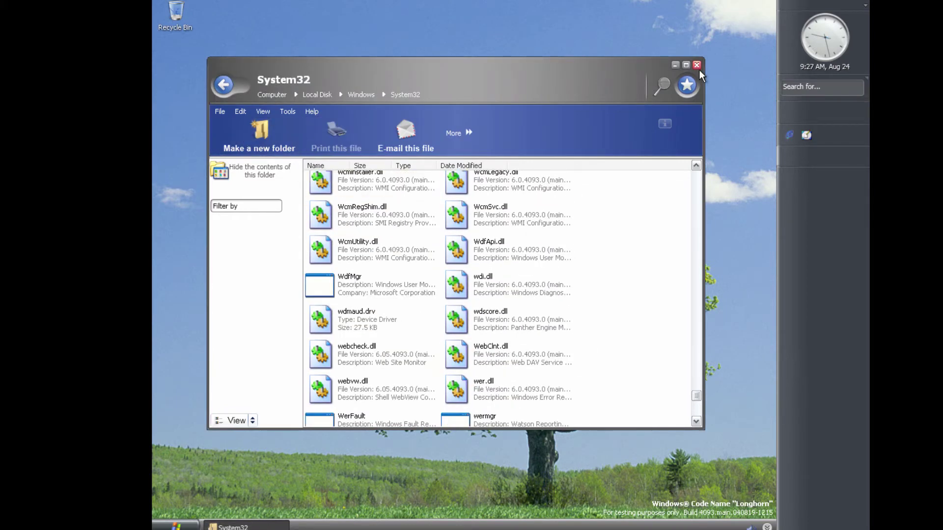
Close System32, open All Programs > Accessories > System Tools, then close that folder
left_click(698, 67)
left_click(172, 526)
left_click(201, 483)
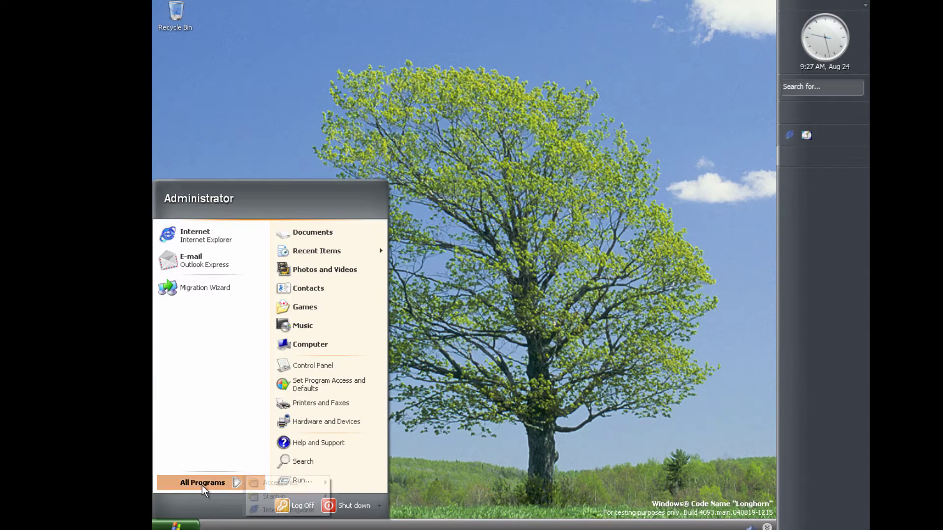
mouse_move(284, 487)
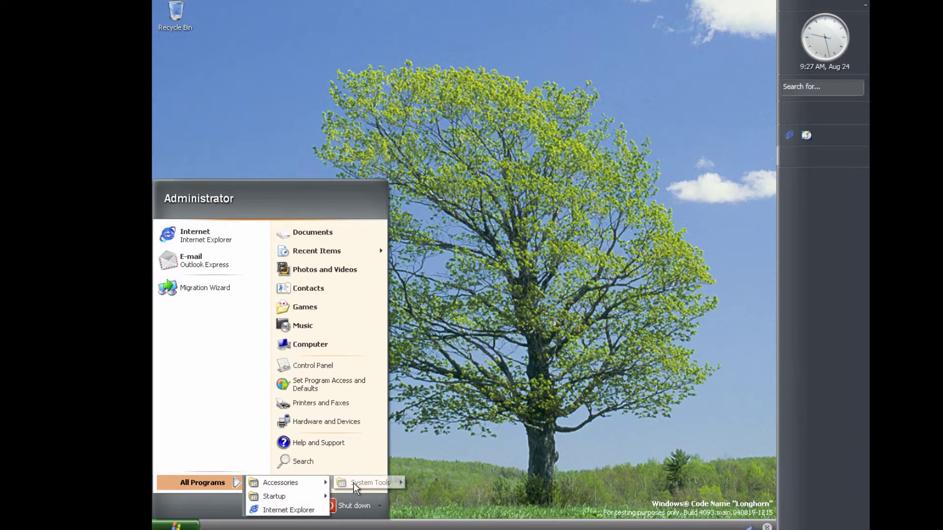
mouse_move(361, 482)
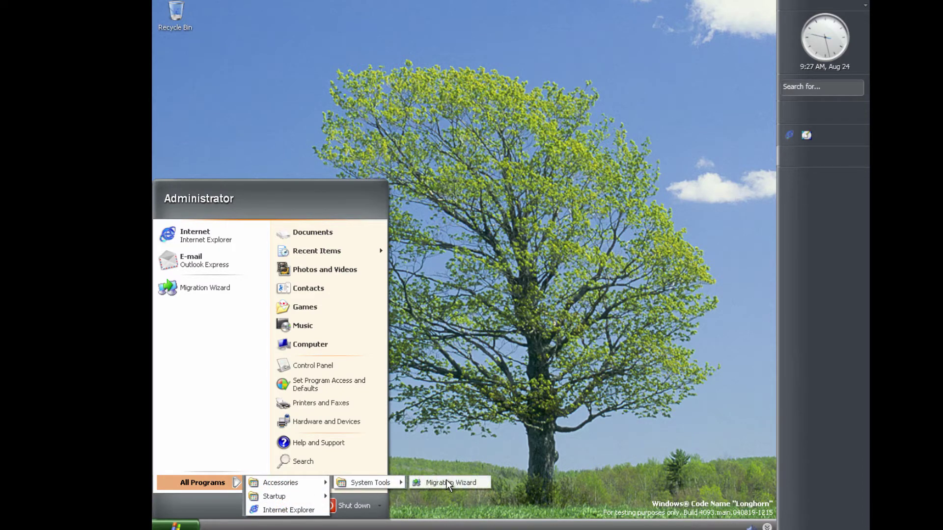
left_click(445, 481)
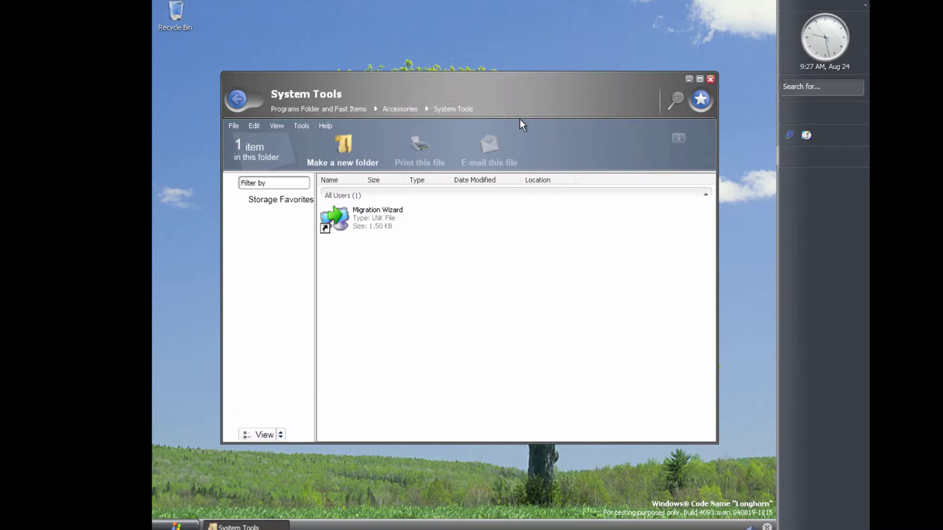
left_click(710, 79)
Launch Internet Explorer from the Start menu, then open Computer
left_click(177, 525)
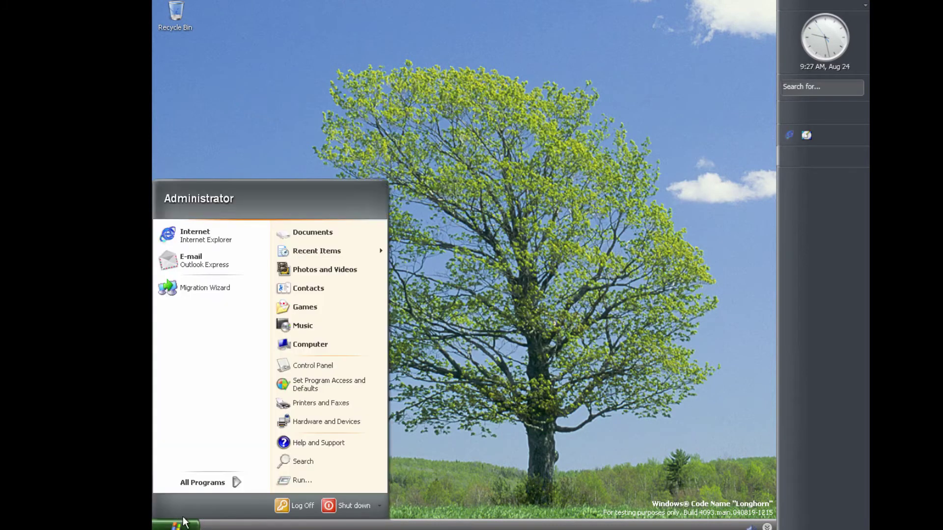
left_click(238, 234)
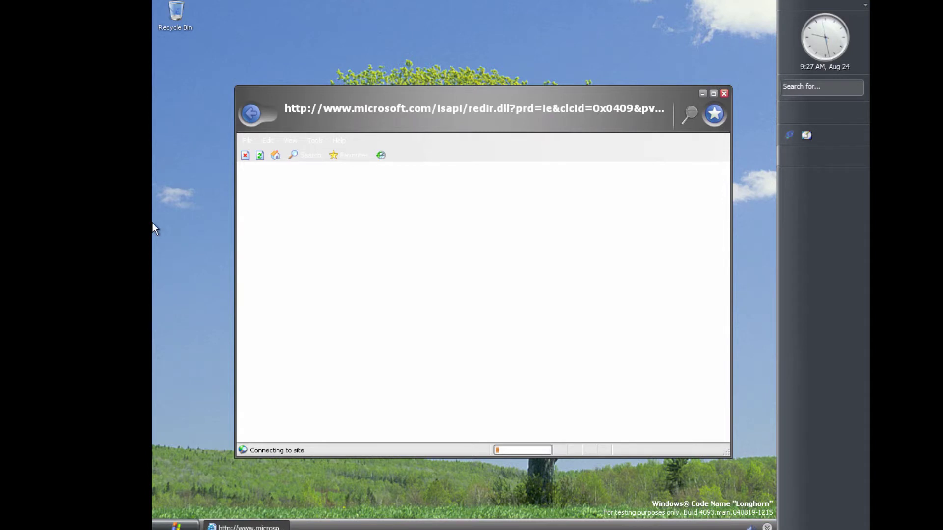
left_click(175, 524)
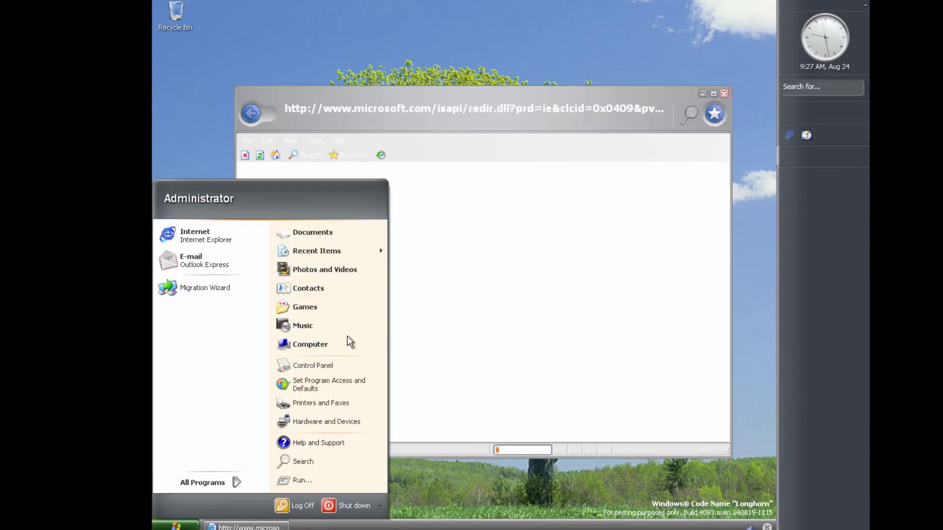
left_click(310, 344)
Open Local Disk > Windows and launch MxPlayer from the listing
double_click(434, 311)
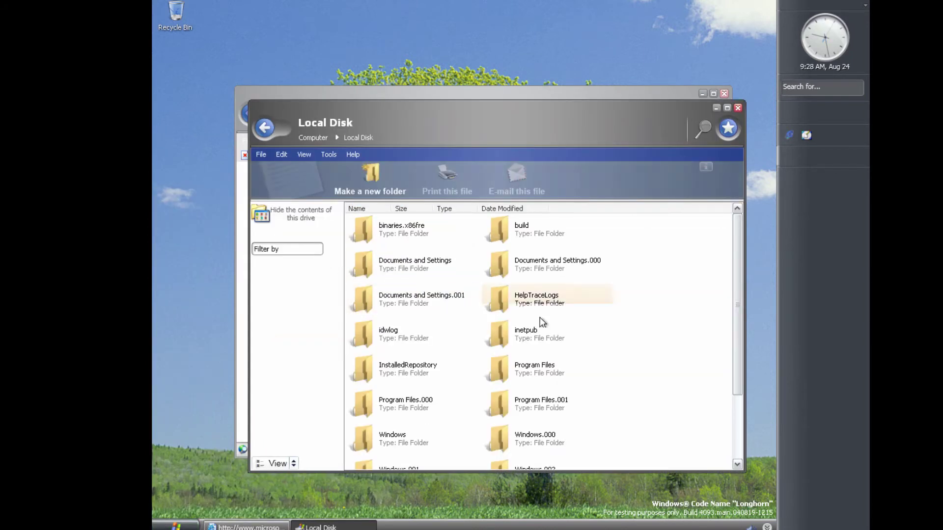
scroll(550, 327, "down", 3)
double_click(409, 347)
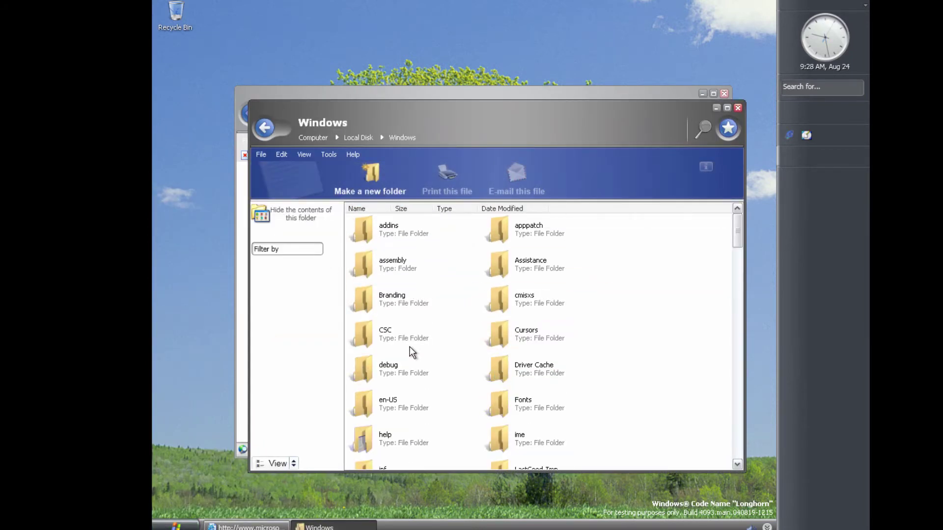
scroll(615, 392, "down", 10)
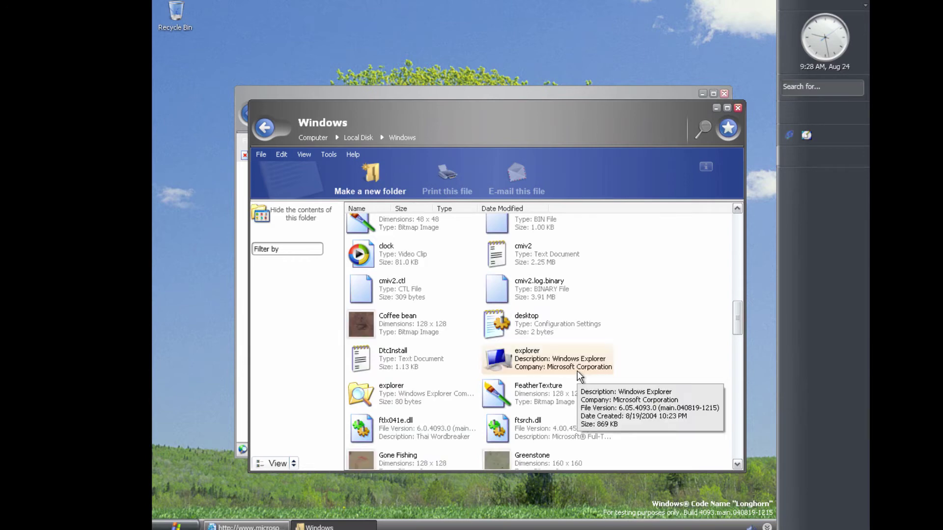
scroll(583, 290, "down", 10)
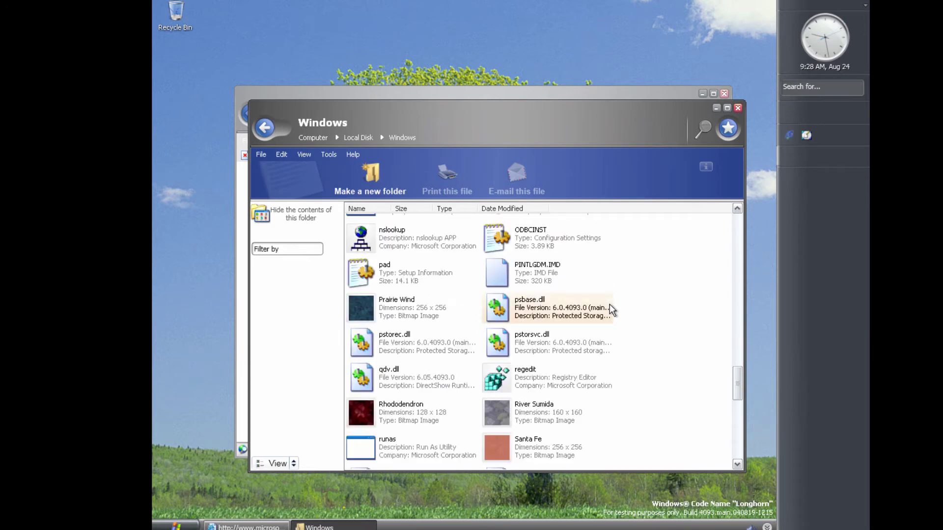
scroll(609, 305, "up", 3)
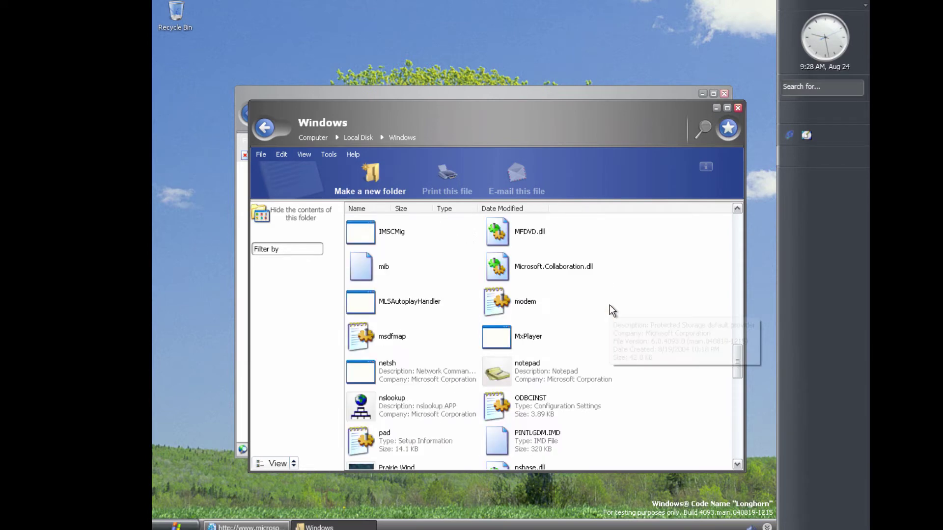
double_click(549, 338)
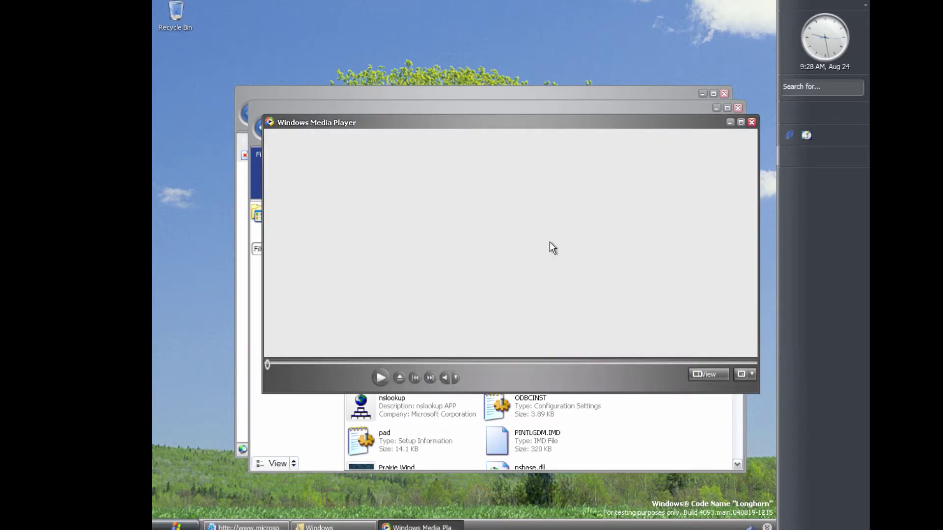
Close Internet Explorer, show the player's Enhancements pane, continue past the exception, and close Media Player
left_click(725, 94)
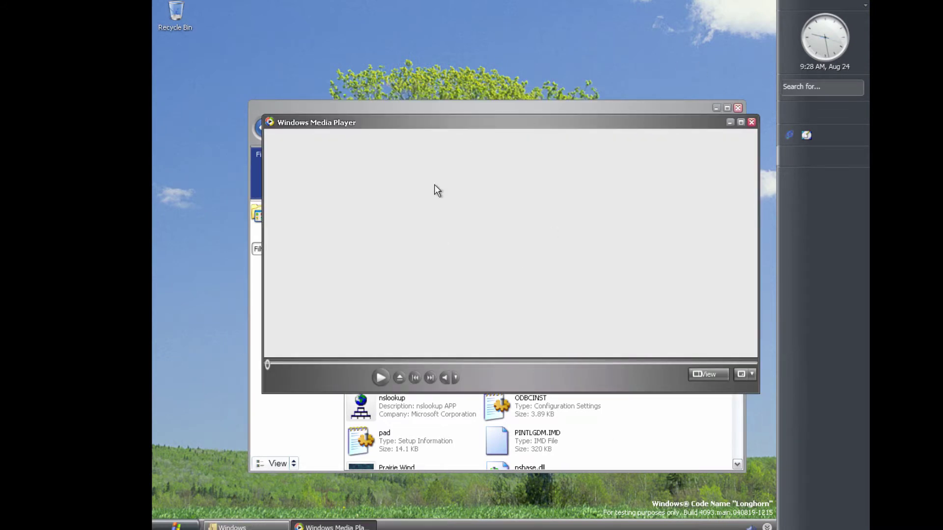
left_click(708, 375)
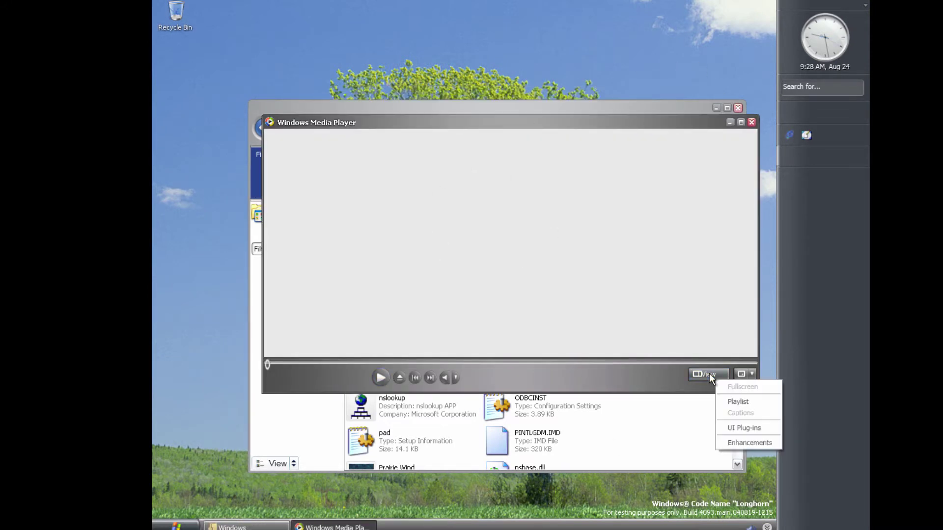
left_click(745, 444)
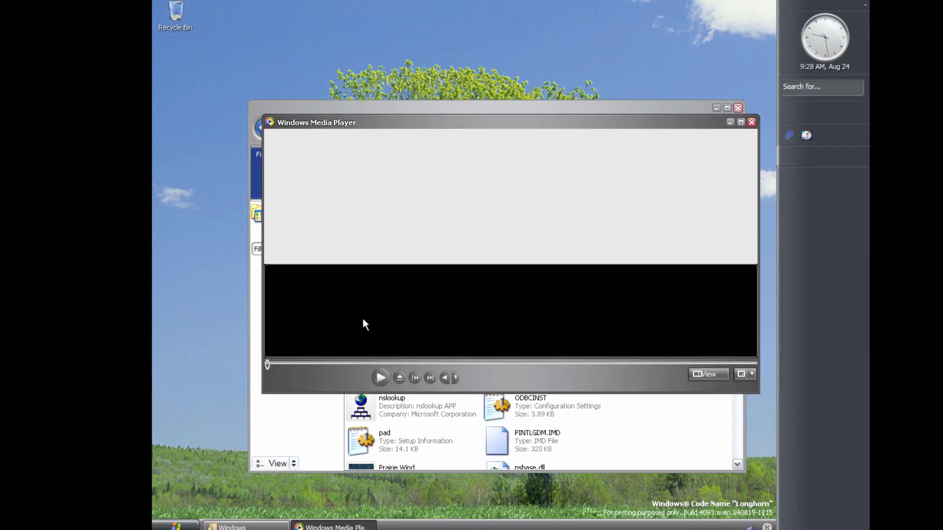
left_click(741, 374)
left_click(741, 436)
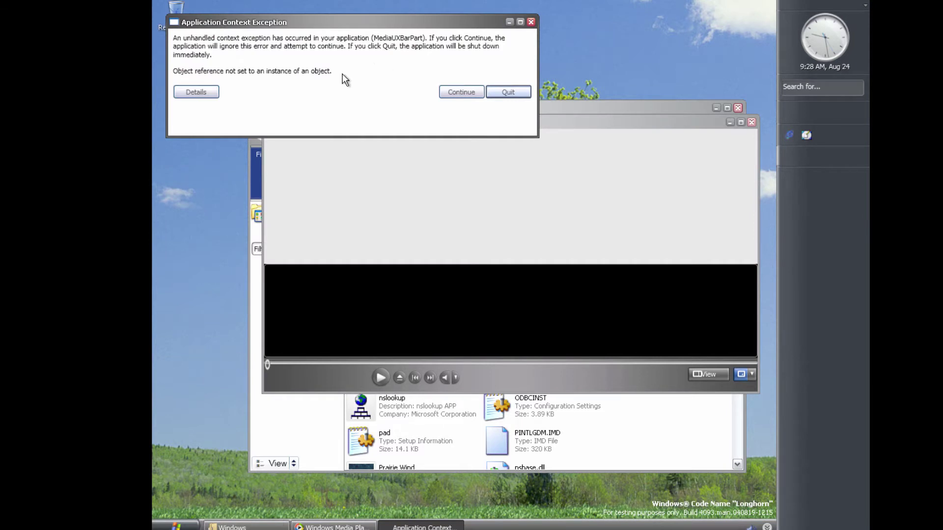
left_click(461, 93)
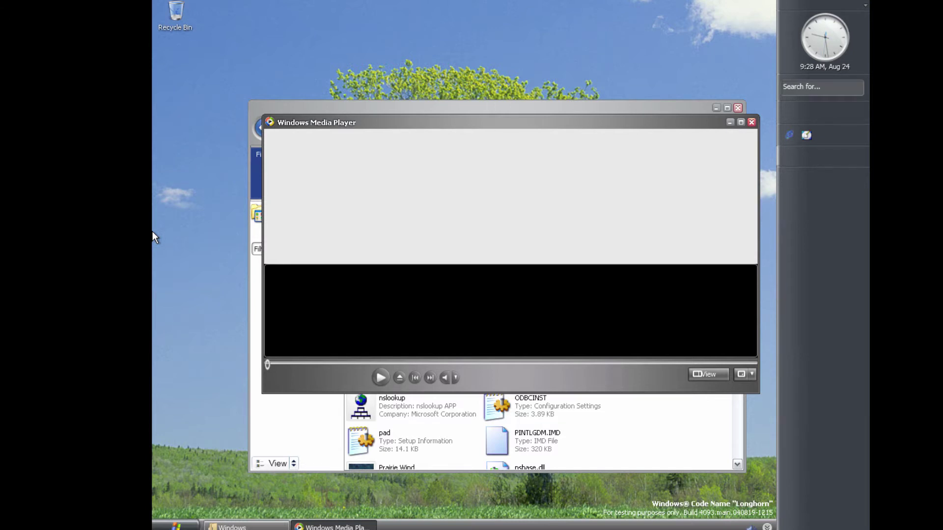
left_click(750, 123)
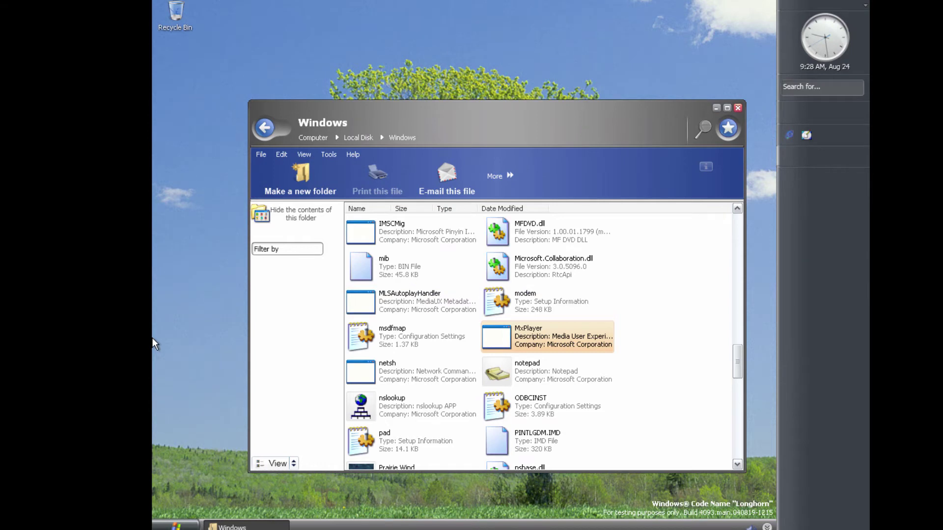
Return to Local Disk and peek into Program Files, revealing its hidden contents
scroll(368, 339, "up", 10)
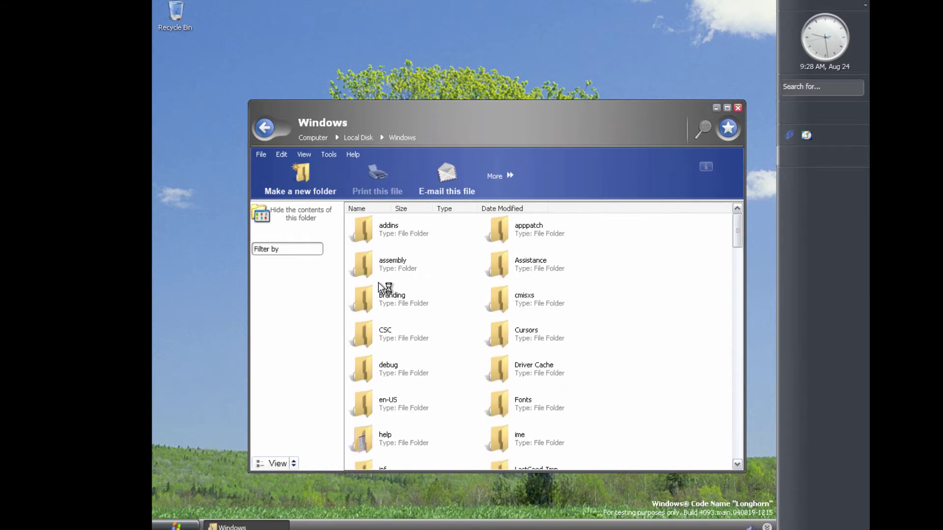
key("BackSpace")
scroll(575, 370, "down", 3)
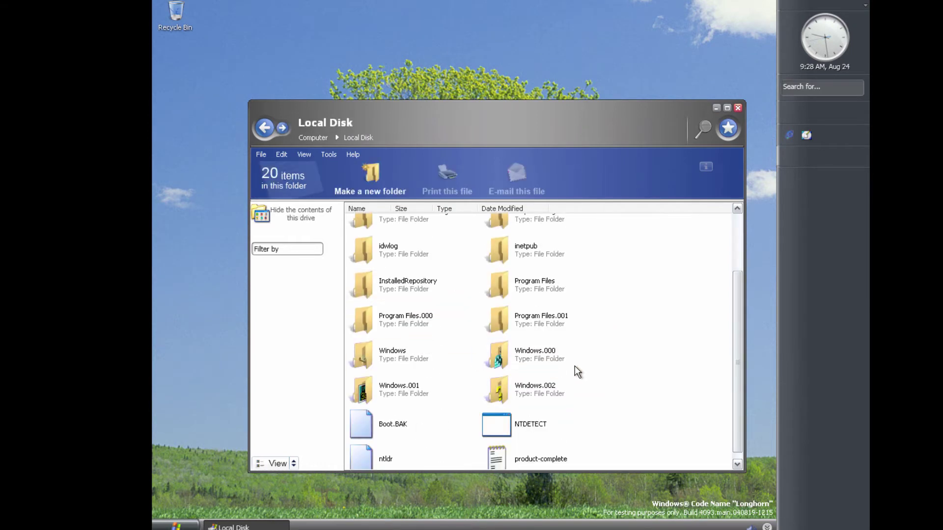
double_click(560, 295)
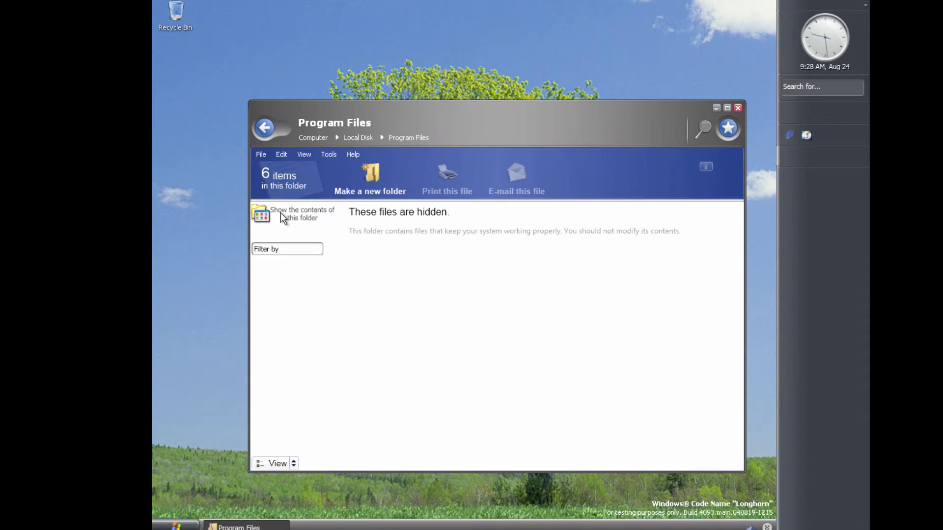
left_click(297, 217)
key("BackSpace")
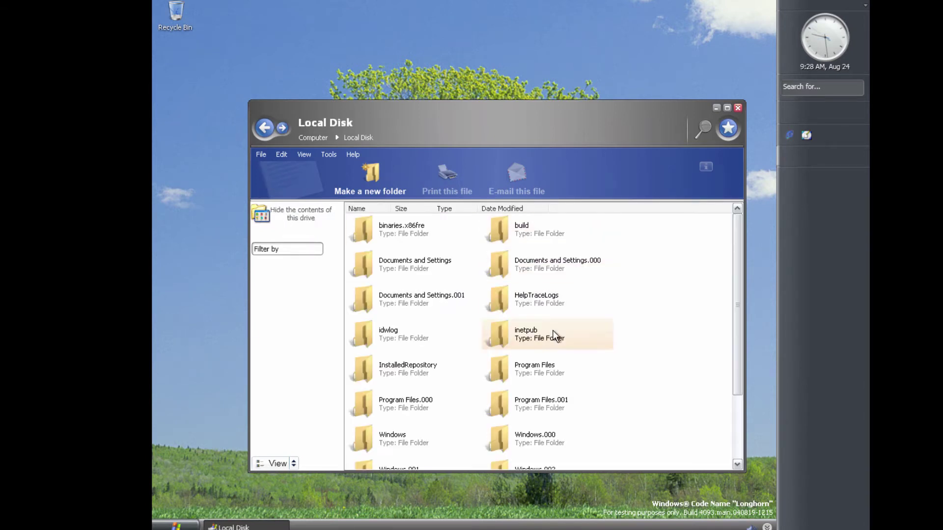
scroll(556, 348, "down", 3)
Scroll through the Windows folder listing, then go back to Local Disk
double_click(416, 349)
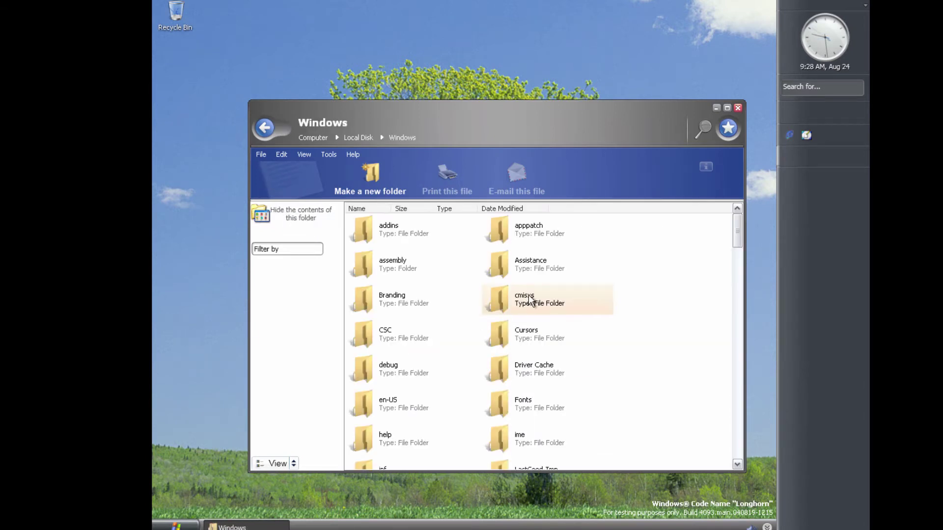
mouse_move(528, 298)
scroll(634, 323, "down", 7)
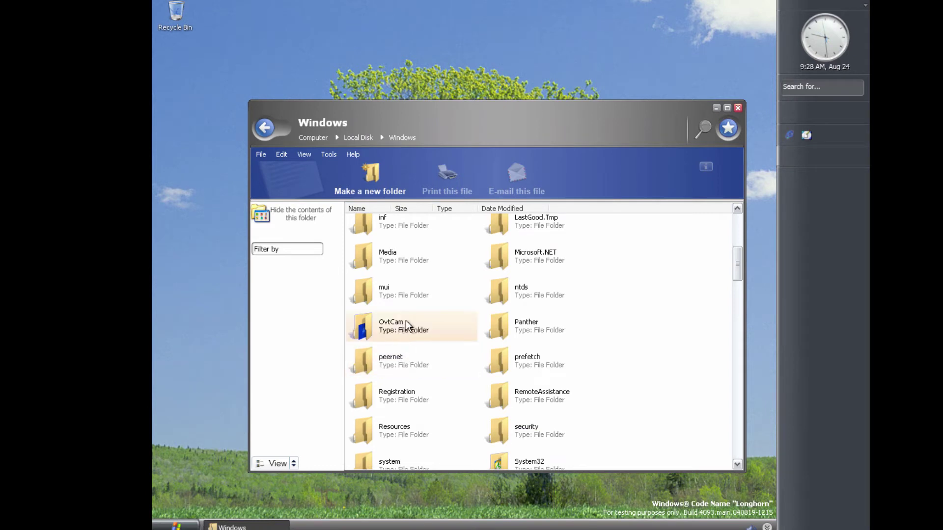
scroll(580, 318, "down", 2)
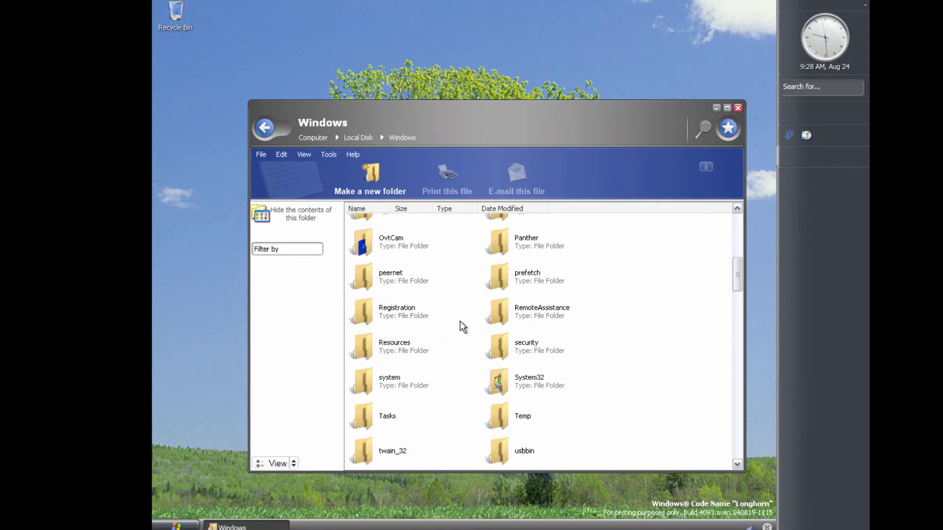
scroll(460, 320, "up", 3)
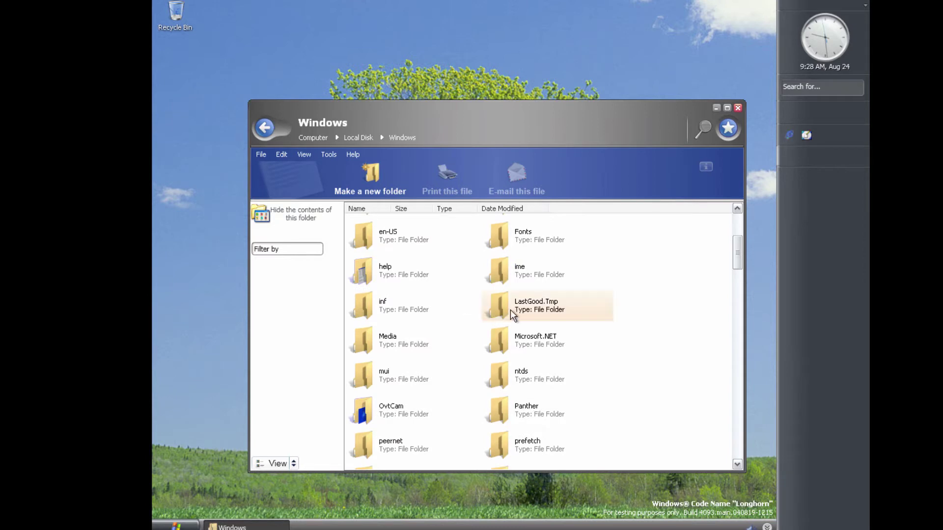
scroll(540, 319, "up", 3)
scroll(597, 364, "down", 5)
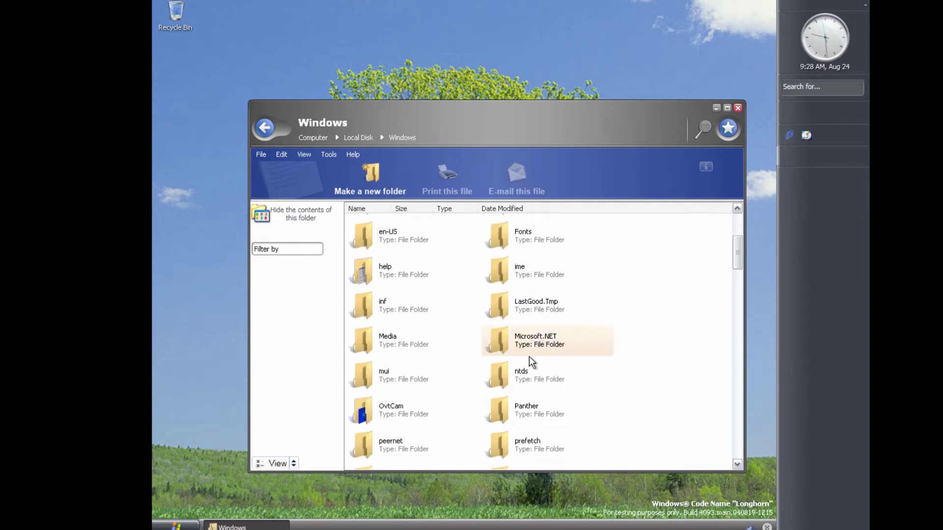
scroll(542, 347, "down", 3)
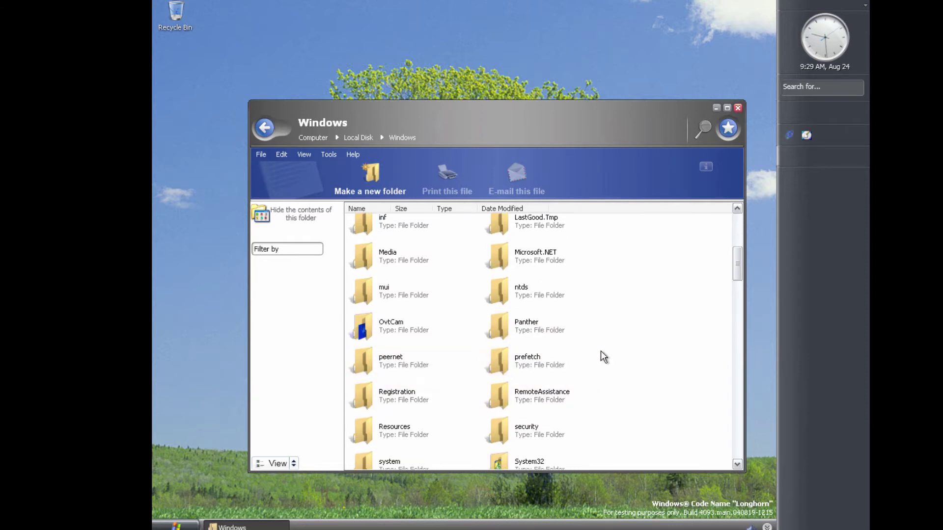
key("BackSpace")
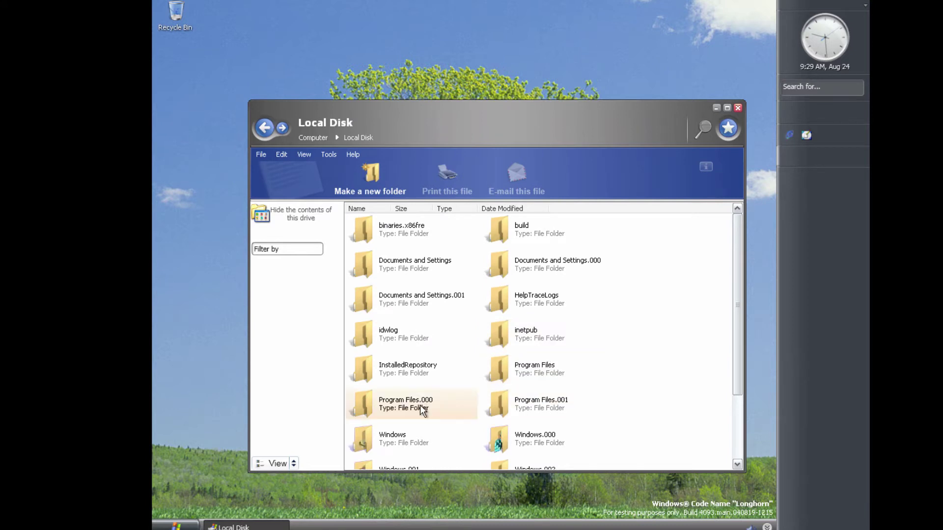
Open Program Files > Movie Maker 3 and scroll its 42-item listing
double_click(559, 375)
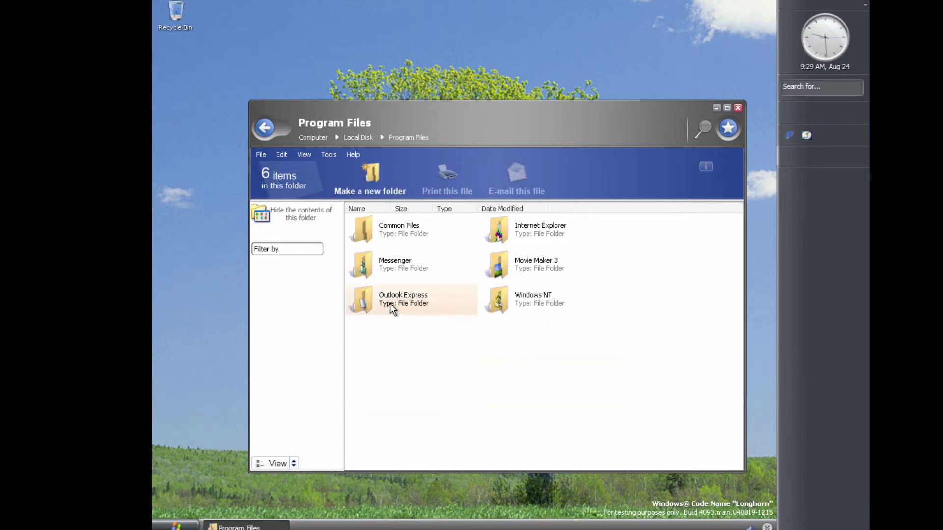
double_click(522, 252)
scroll(541, 303, "down", 10)
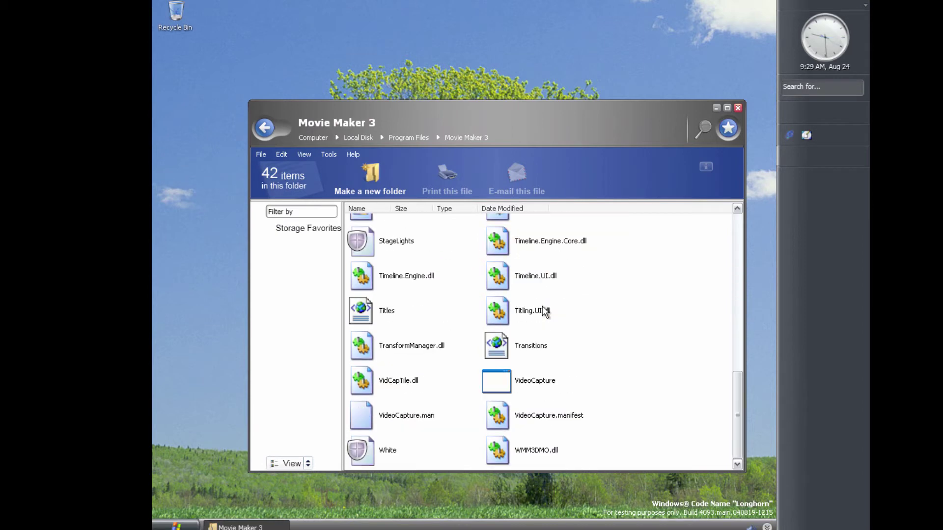
scroll(554, 333, "up", 7)
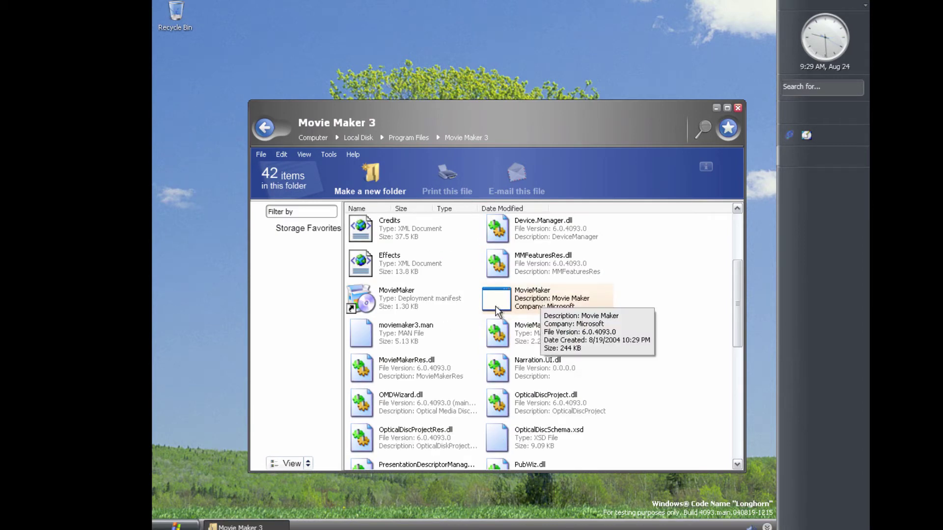
scroll(456, 338, "up", 3)
scroll(491, 275, "down", 10)
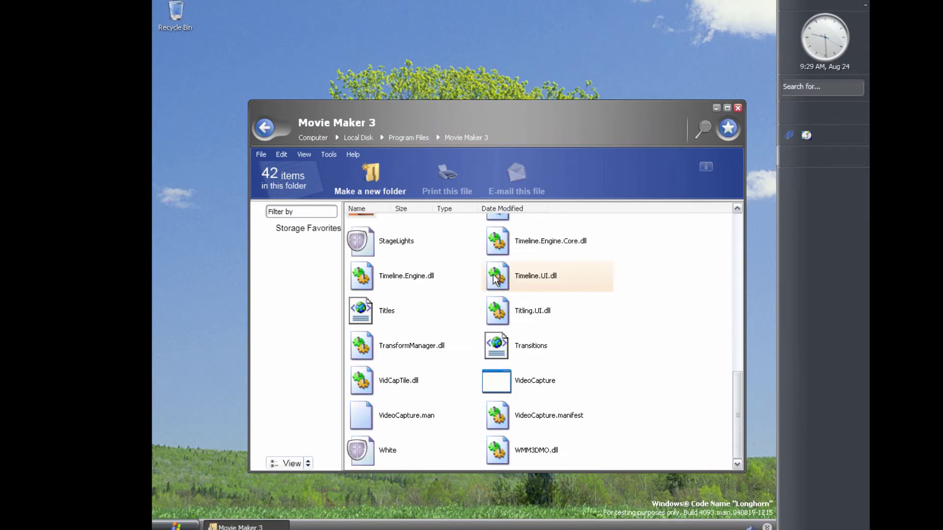
scroll(519, 318, "up", 6)
scroll(520, 319, "up", 4)
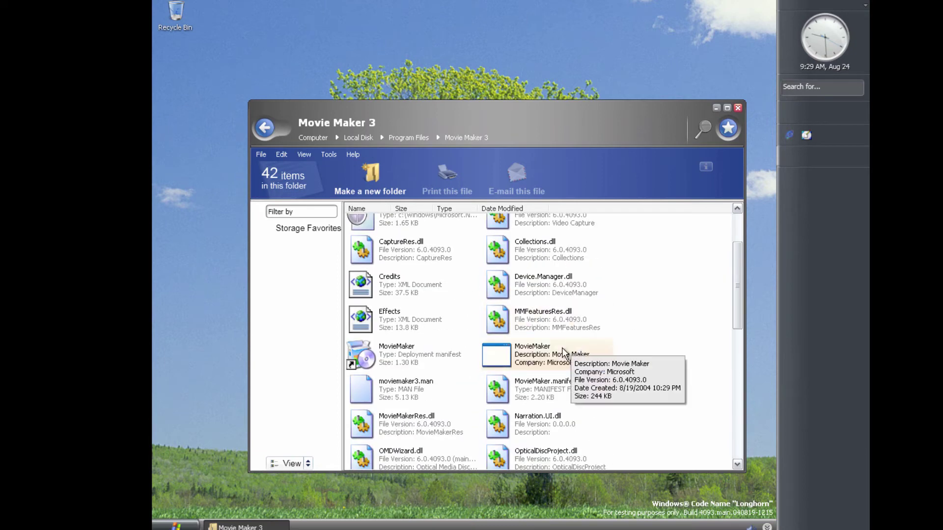
Launch MovieMaker, ignoring the startup assertion and dismissing the namespace error
double_click(562, 348)
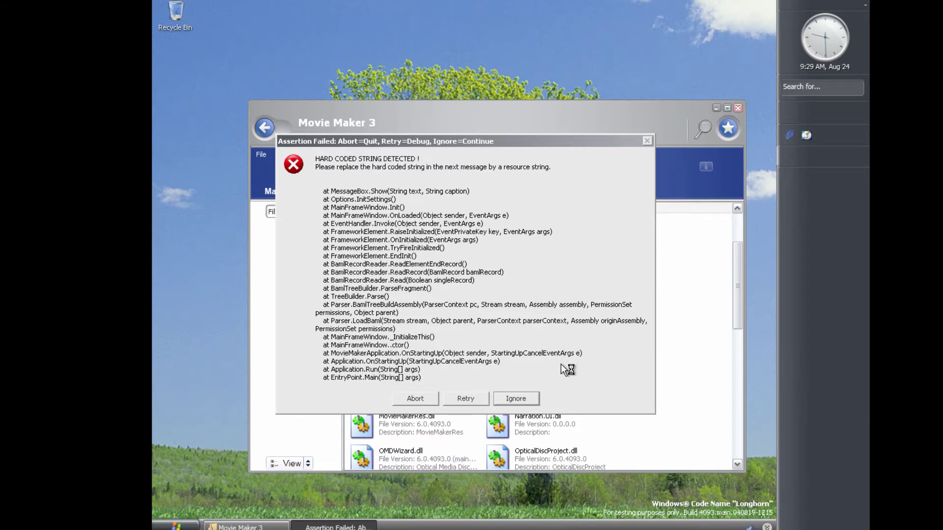
left_click(522, 403)
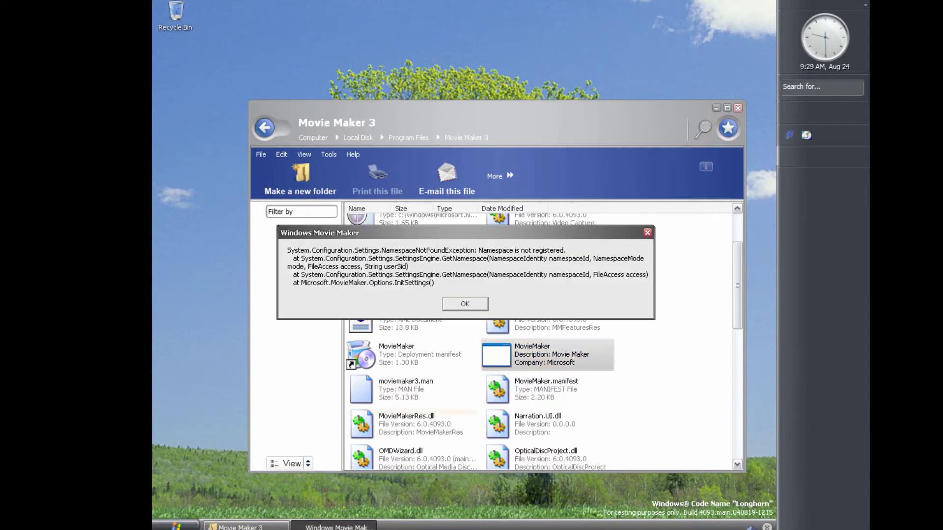
left_click(467, 307)
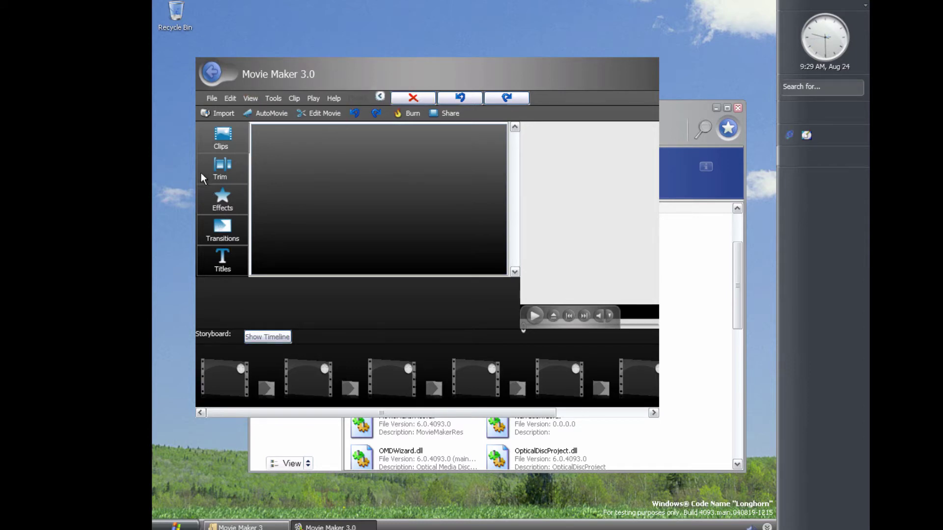
Try AutoMovie, Burn, and AutoMovie again, dismissing each assertion and placeholder message
left_click(270, 114)
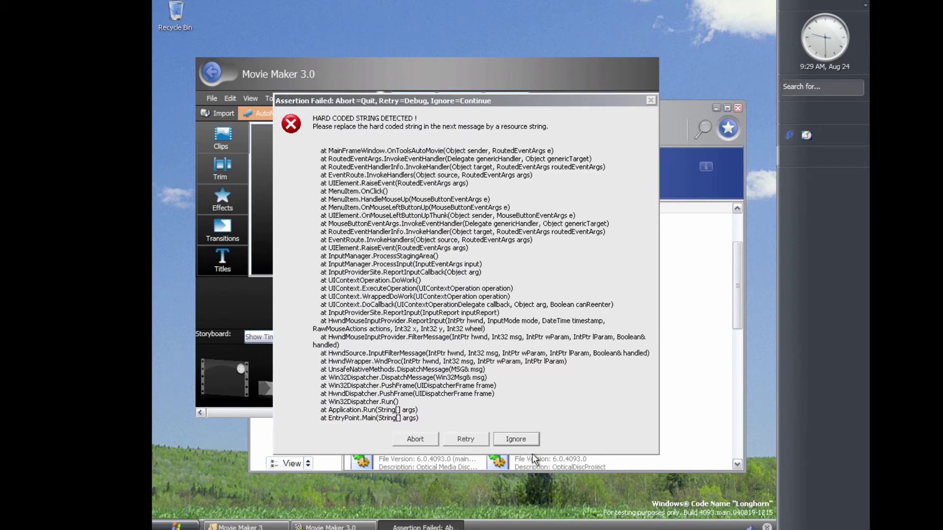
left_click(516, 439)
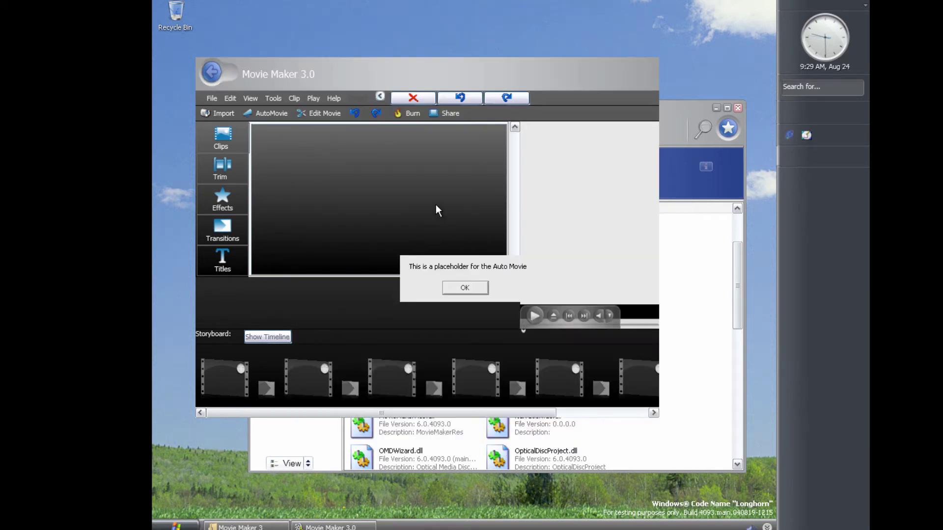
left_click(466, 290)
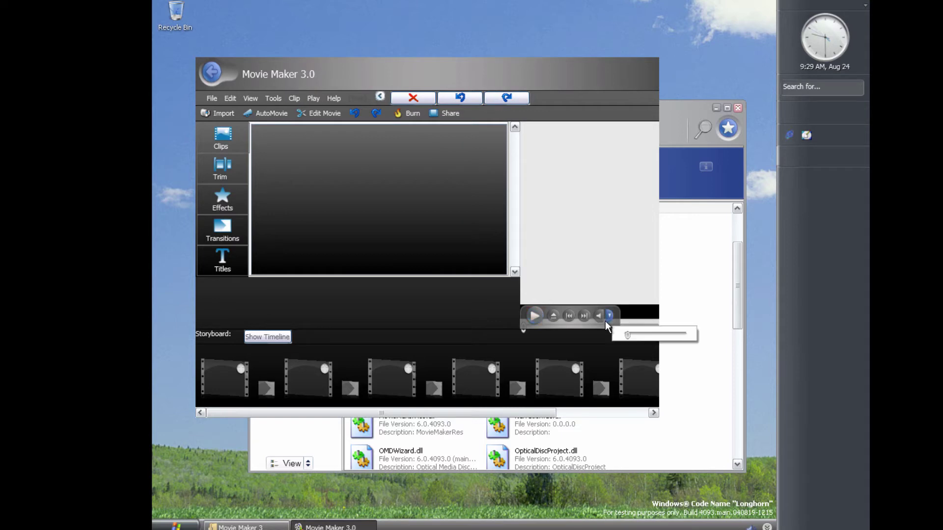
left_click(420, 116)
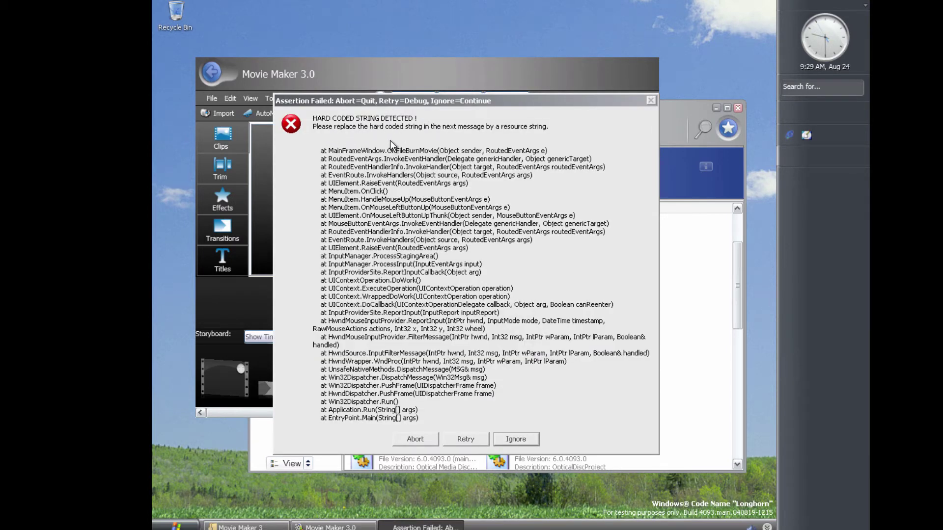
left_click(511, 440)
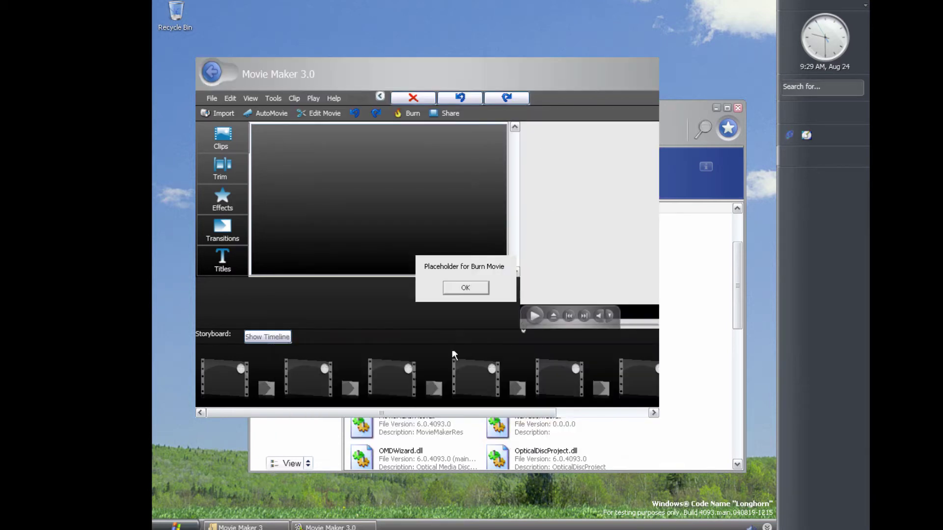
left_click(463, 288)
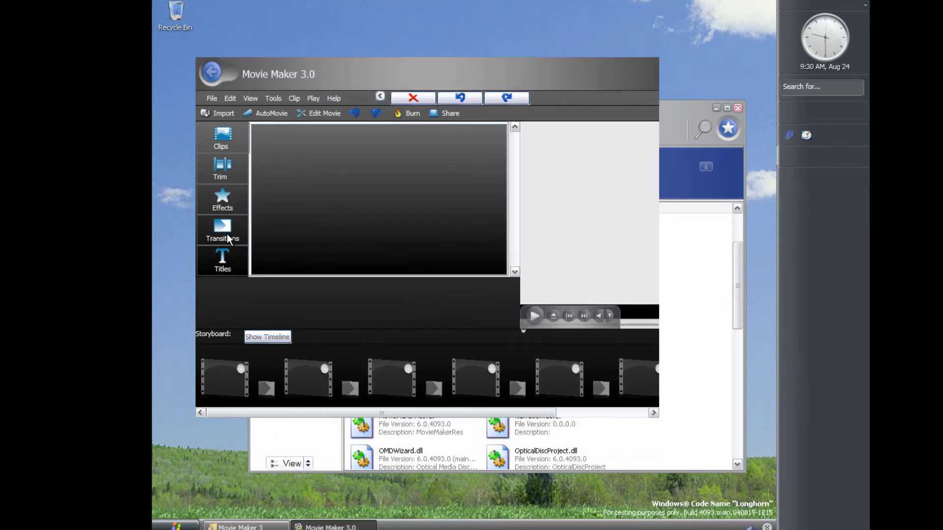
left_click(271, 114)
left_click(513, 438)
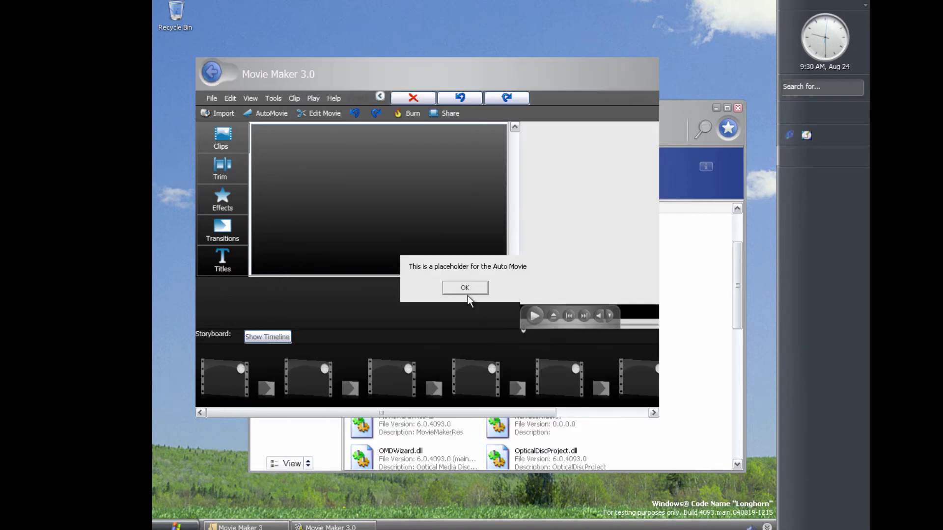
left_click(463, 288)
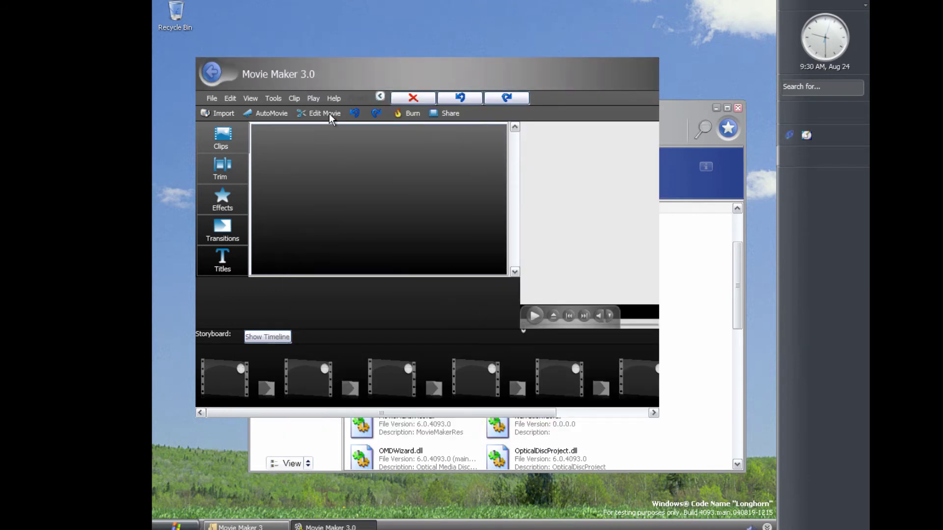
Start a new project without saving, then close Movie Maker from its taskbar button
left_click(214, 96)
left_click(217, 114)
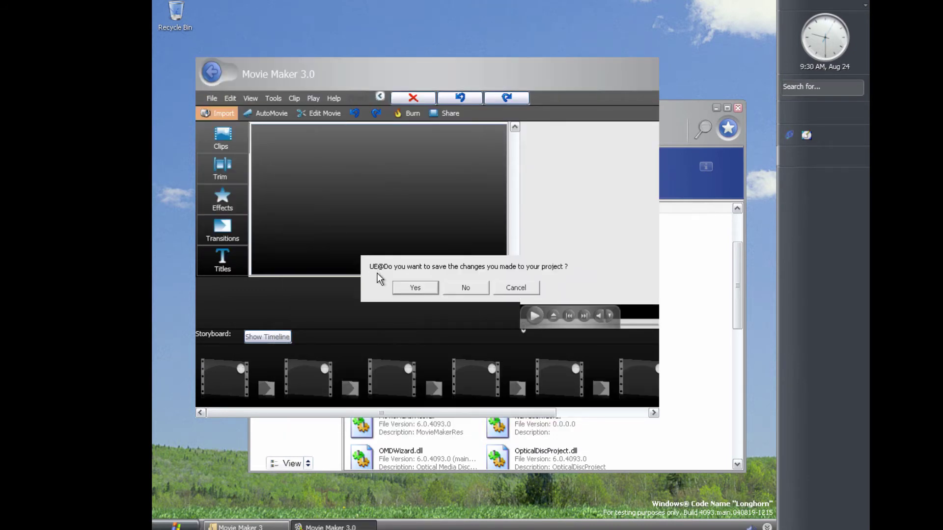
left_click(448, 286)
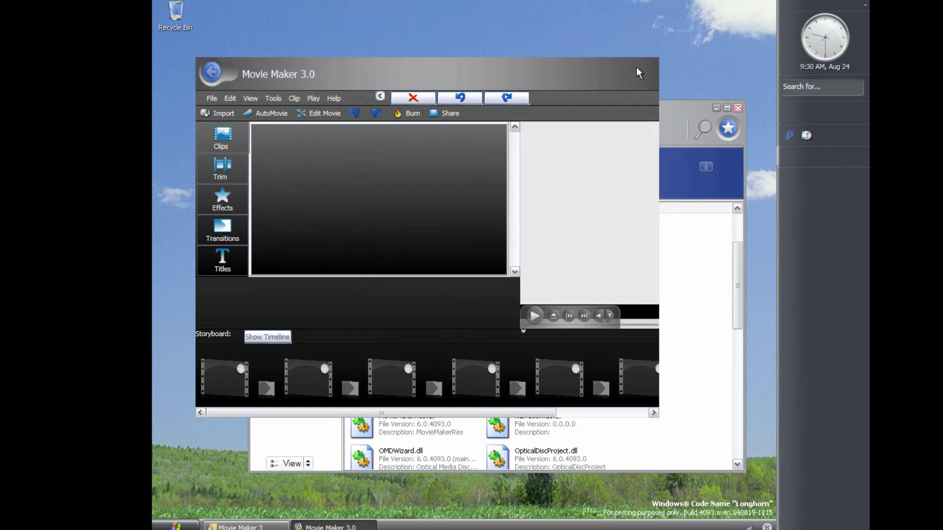
left_click(353, 525)
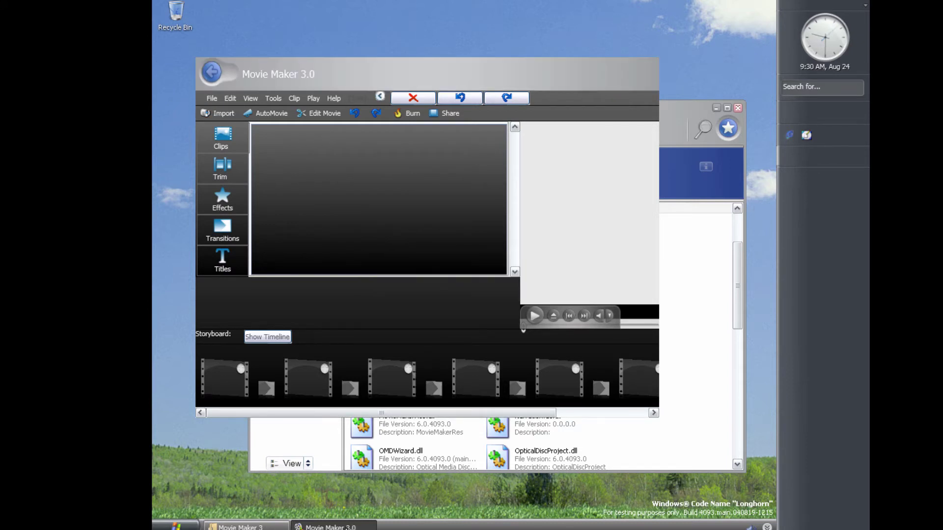
right_click(355, 525)
left_click(364, 518)
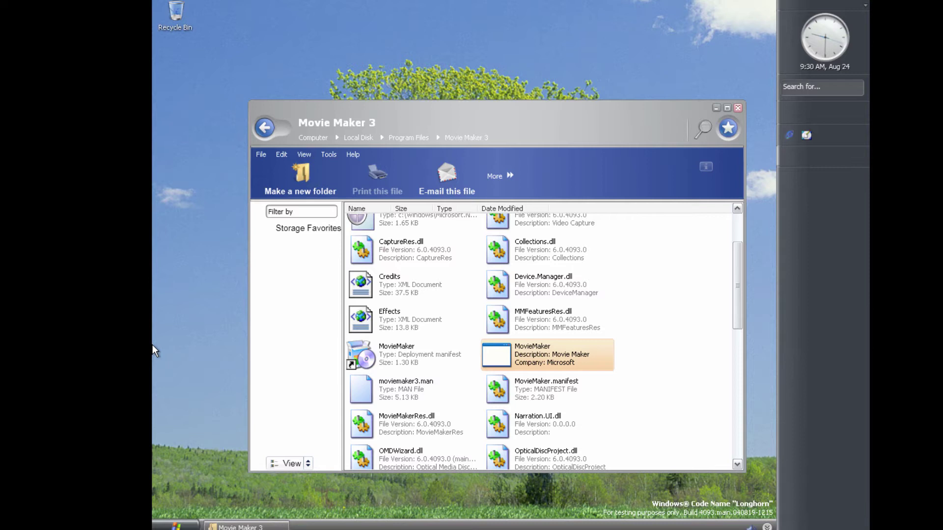
Navigate back through Program Files up to Local Disk
key("BackSpace")
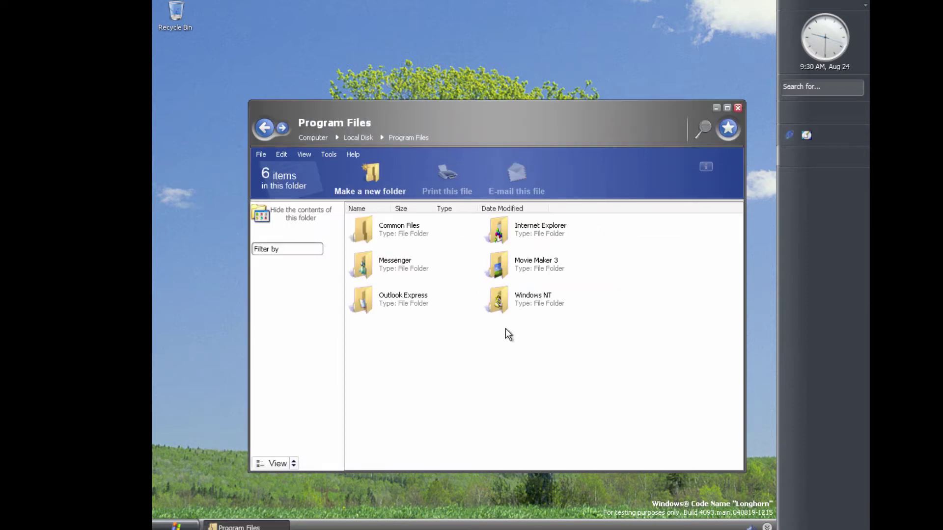
key("BackSpace")
scroll(444, 381, "down", 3)
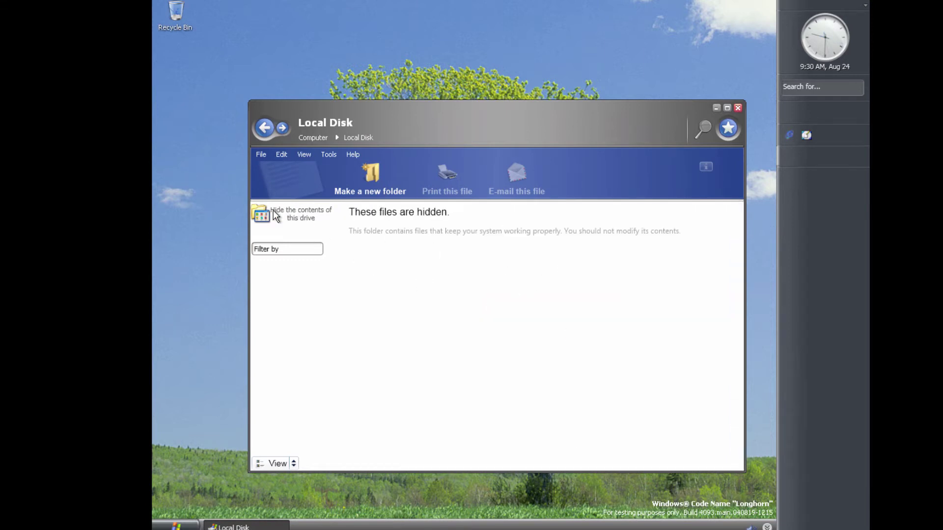
left_click_drag(363, 107, 357, 105)
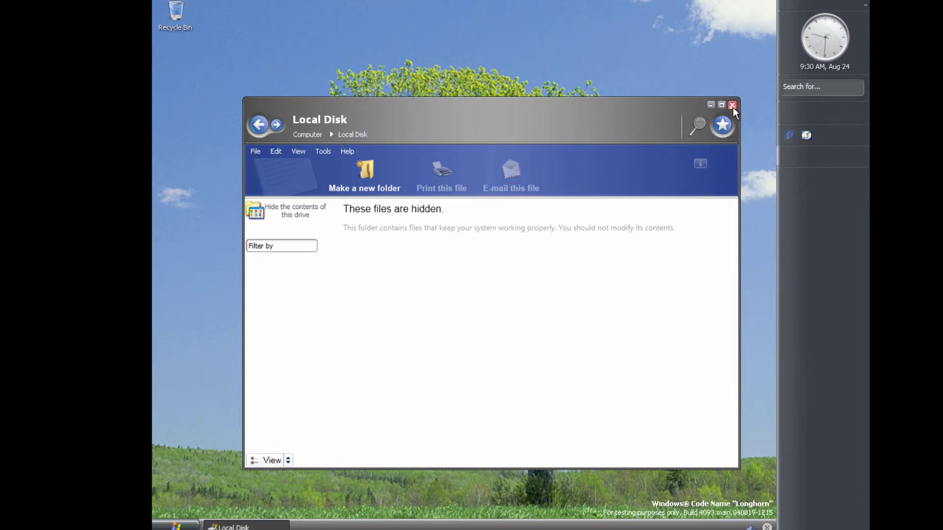
Close the Local Disk window through its taskbar button's menu
right_click(268, 526)
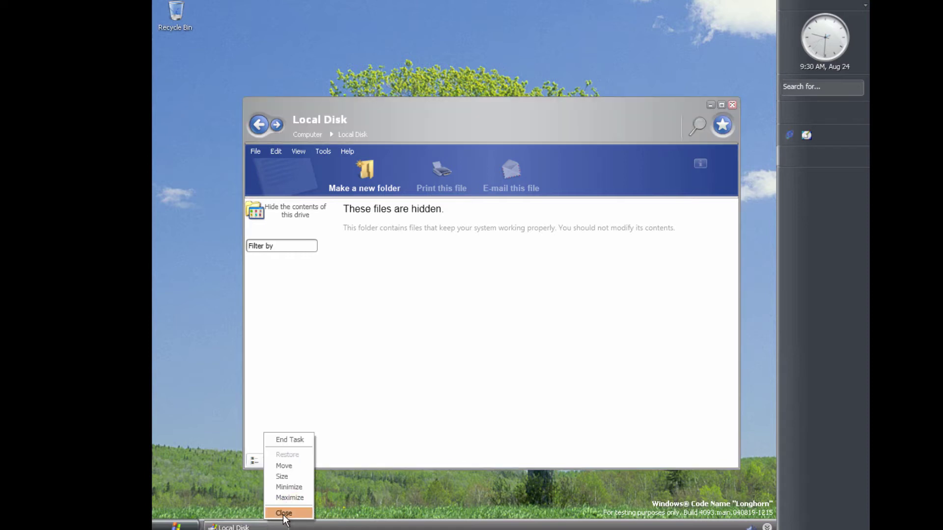
left_click(272, 526)
right_click(265, 524)
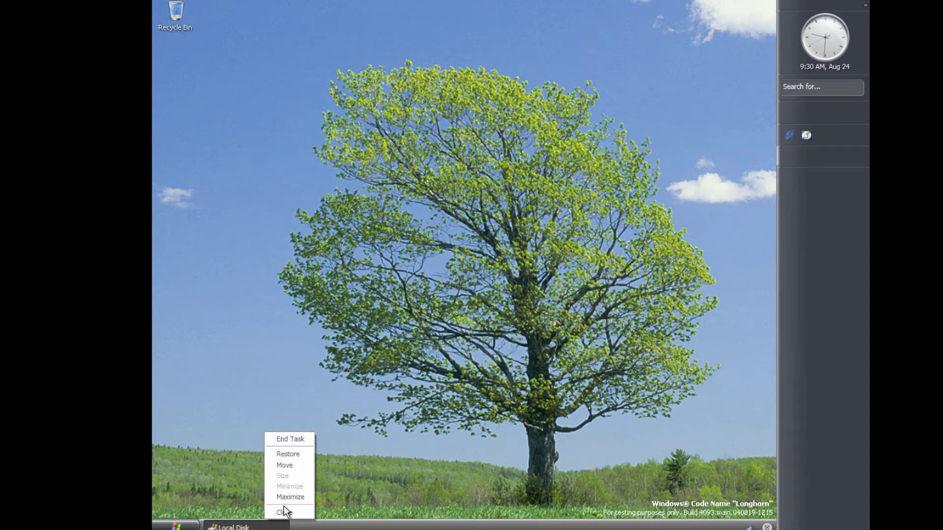
left_click(271, 523)
right_click(260, 525)
left_click(297, 448)
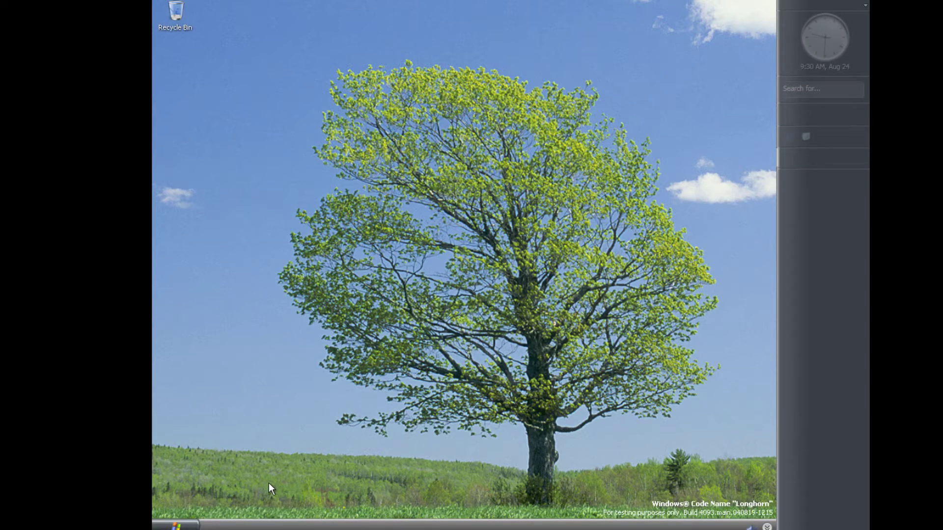
Go through Computer into Local Disk, showing its hidden contents, and open Windows
left_click(177, 526)
left_click(310, 343)
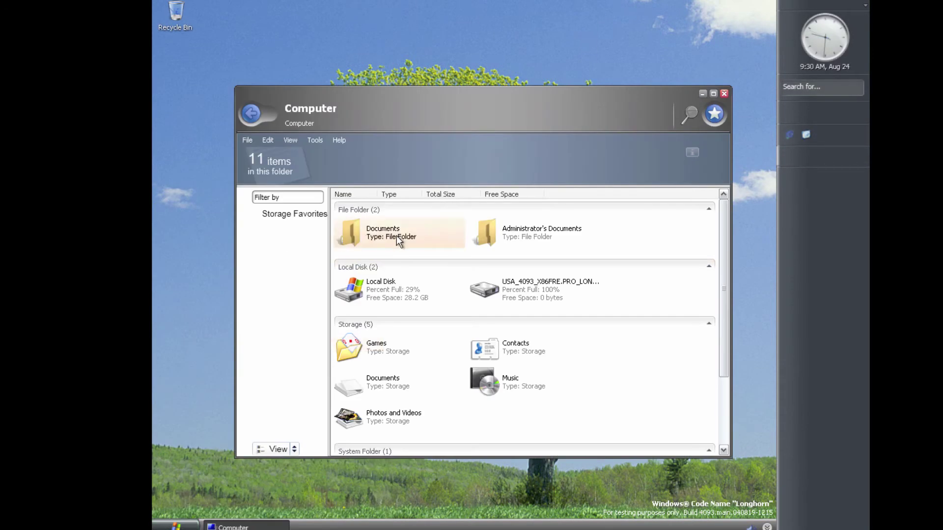
double_click(371, 291)
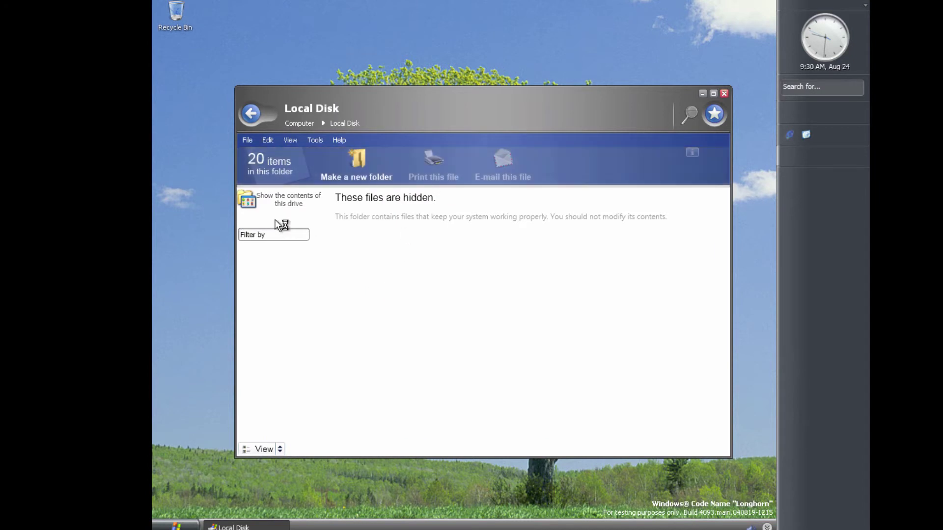
left_click(278, 204)
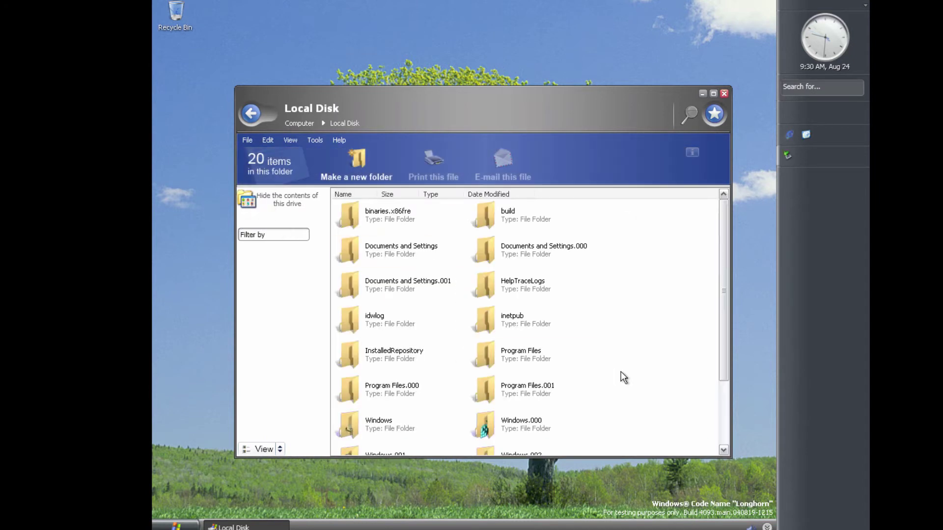
double_click(378, 423)
scroll(511, 370, "down", 10)
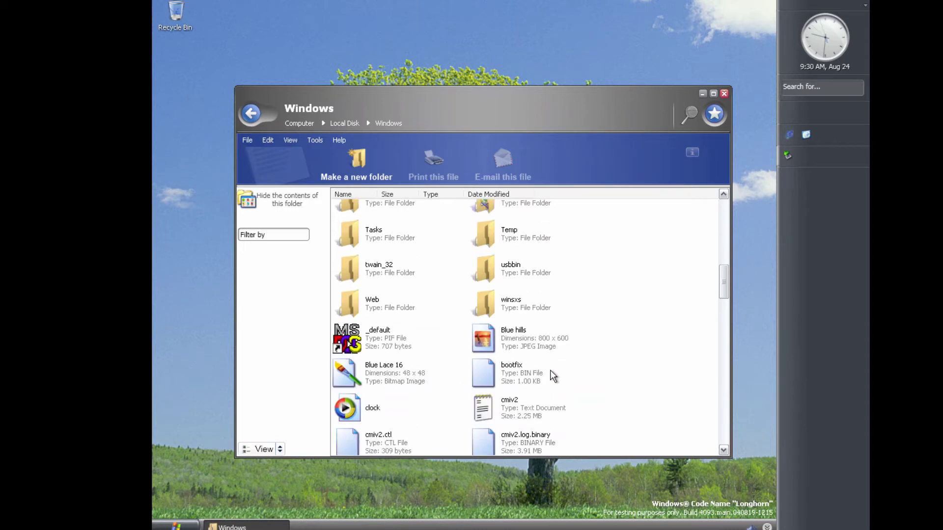
scroll(549, 373, "up", 5)
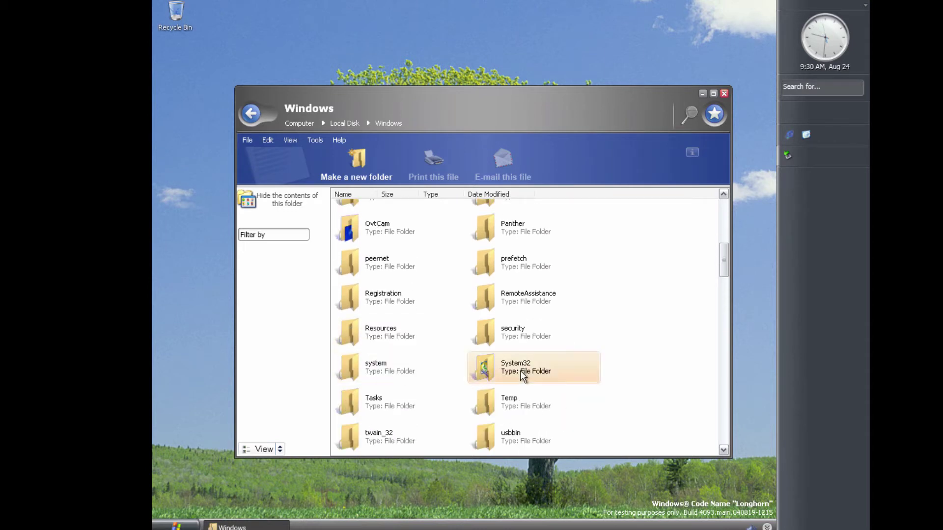
Open System32 and launch PowerCpl to bring up Power Settings
double_click(520, 370)
scroll(515, 295, "down", 5)
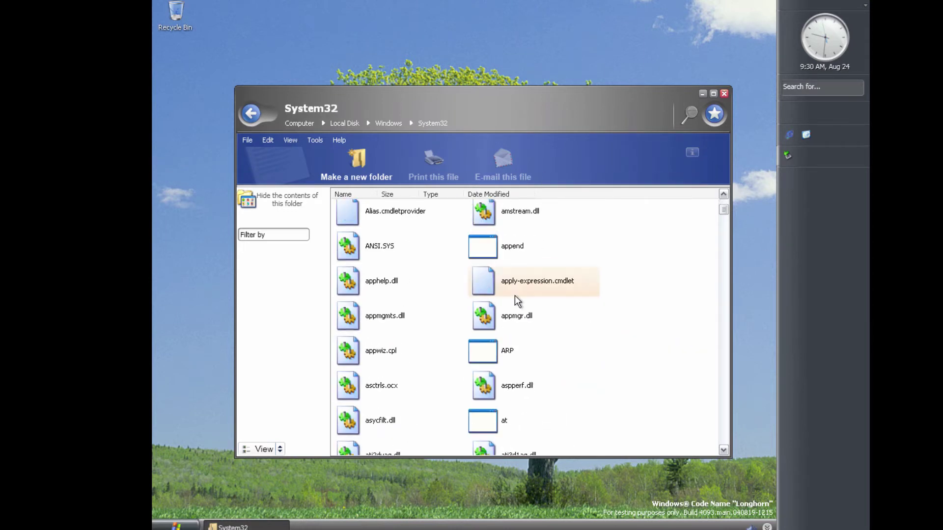
scroll(515, 295, "down", 15)
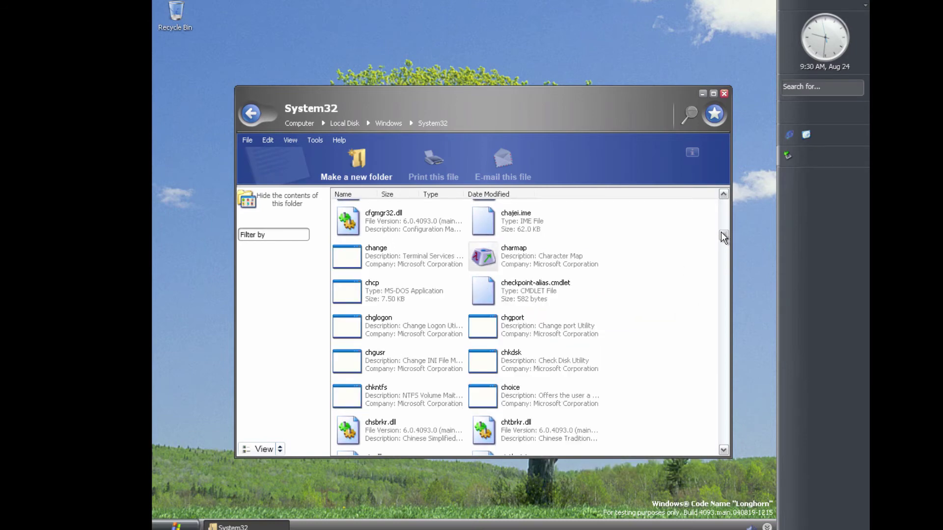
left_click_drag(721, 235, 688, 372)
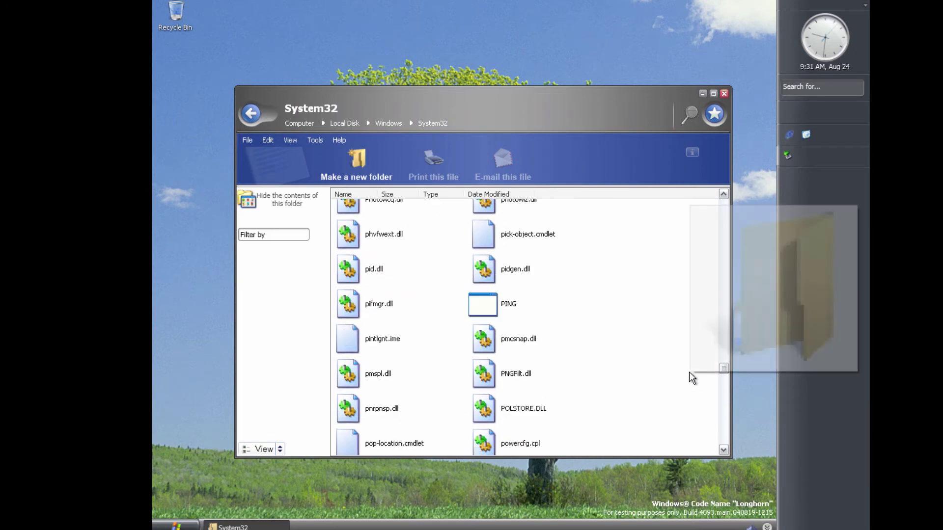
scroll(518, 315, "down", 5)
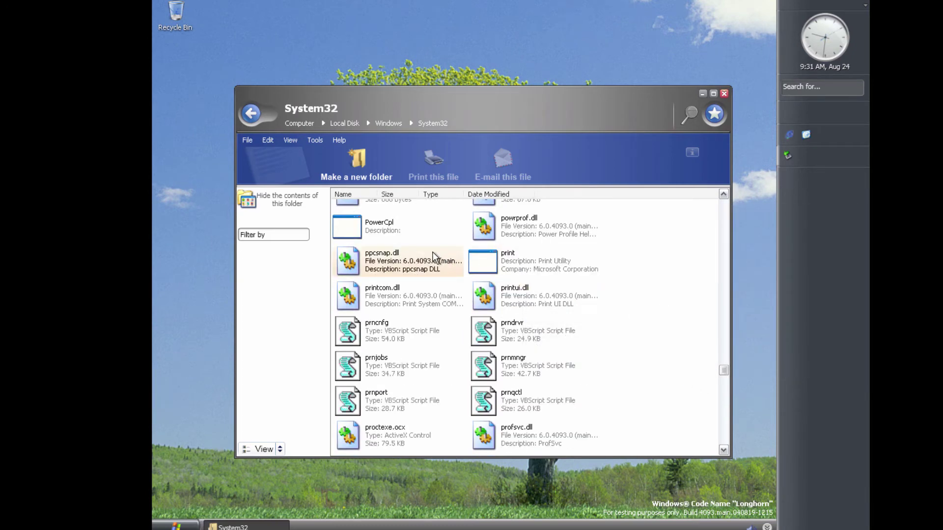
double_click(382, 238)
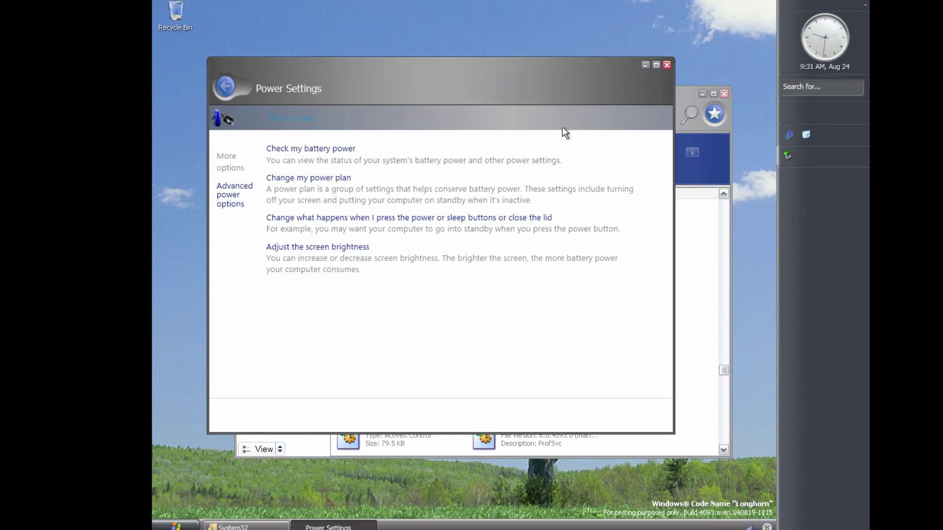
Dismiss the exceptions raised when opening the battery status and power plan settings
left_click(335, 150)
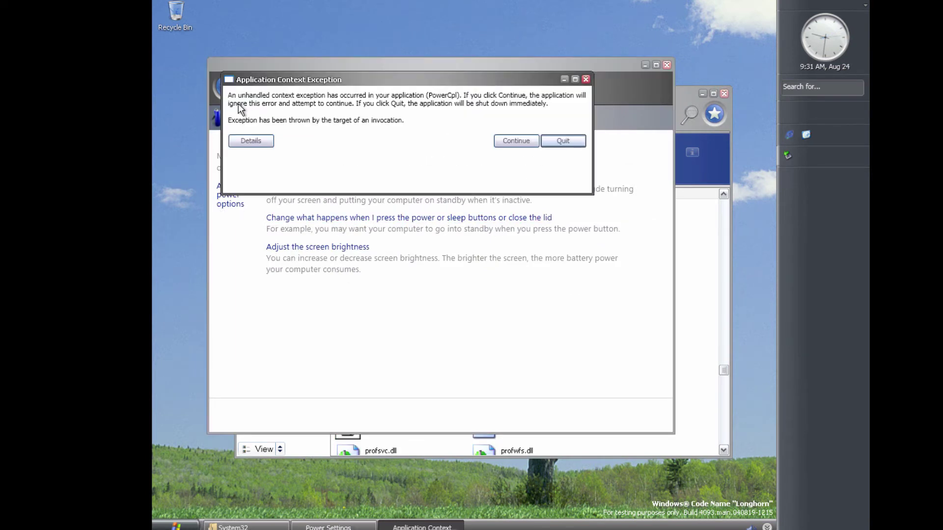
left_click(510, 142)
left_click(315, 179)
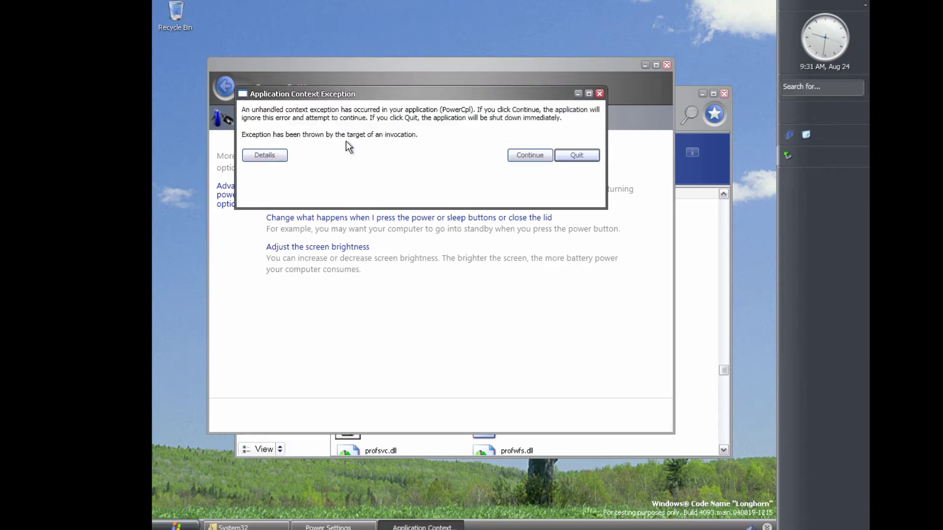
left_click(280, 157)
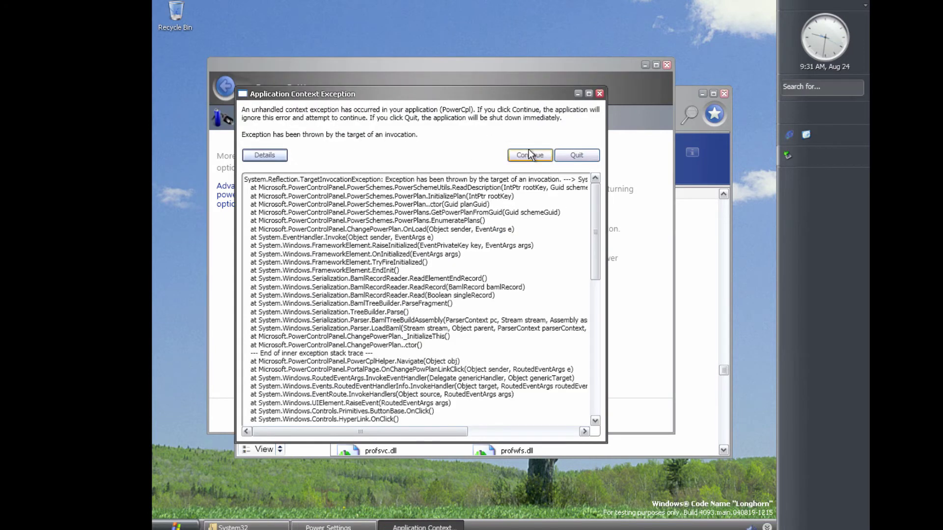
left_click(529, 155)
Set the power button action to Stand by
left_click(383, 222)
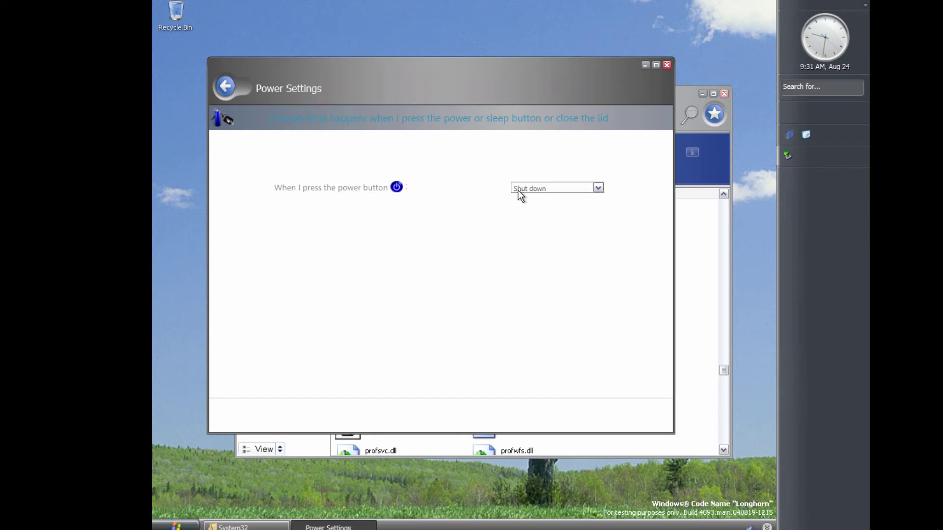
left_click(549, 189)
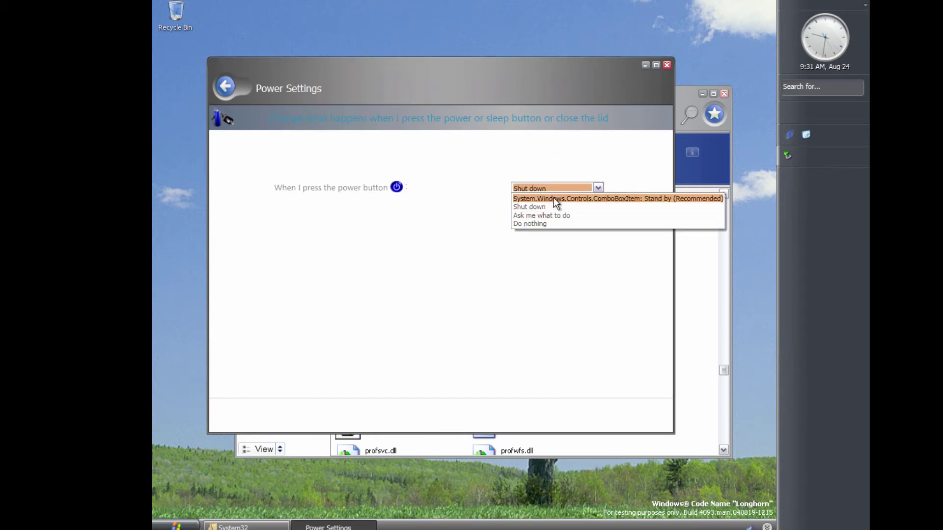
left_click(574, 199)
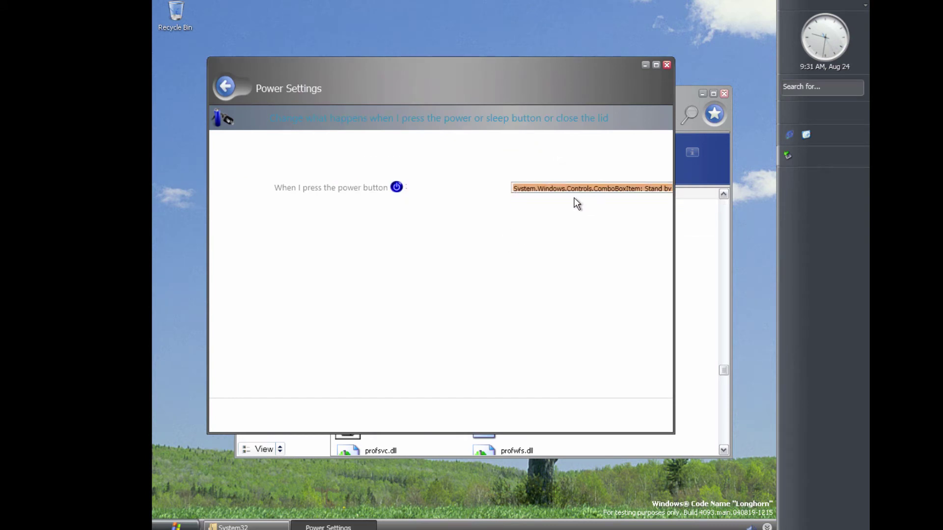
left_click(219, 87)
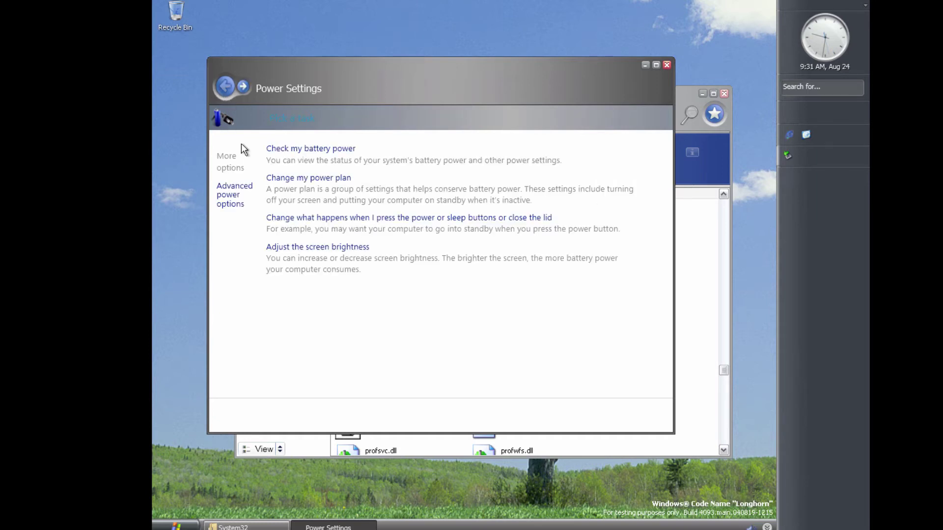
Browse the screen brightness, UPS and power meter pages, then close Power Settings
left_click(338, 254)
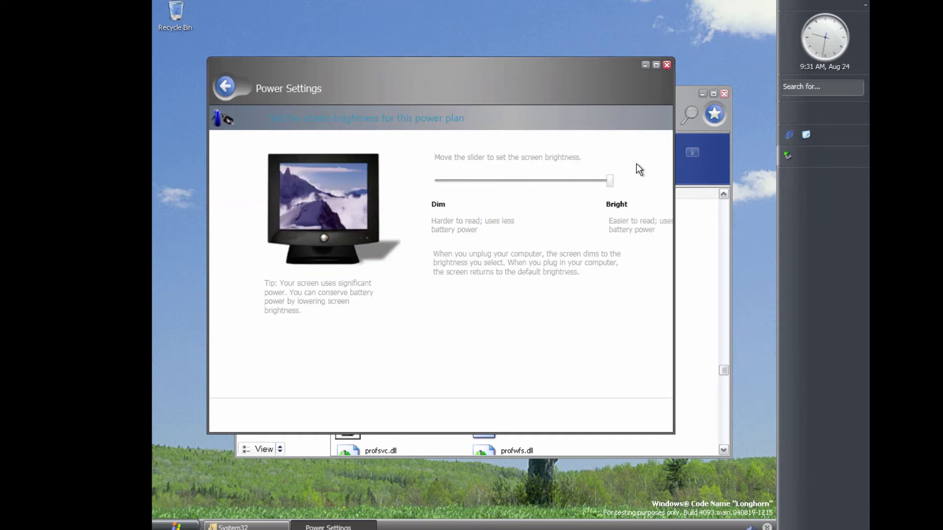
left_click(222, 93)
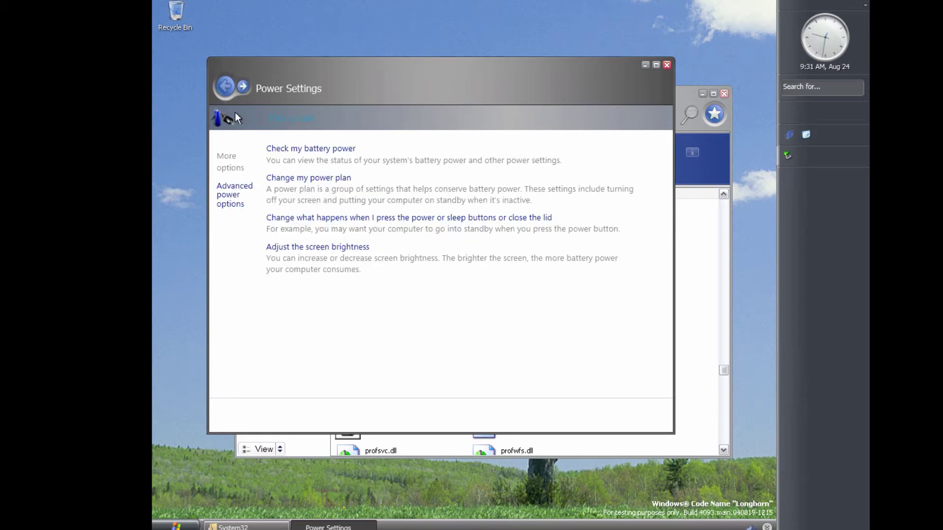
left_click(247, 203)
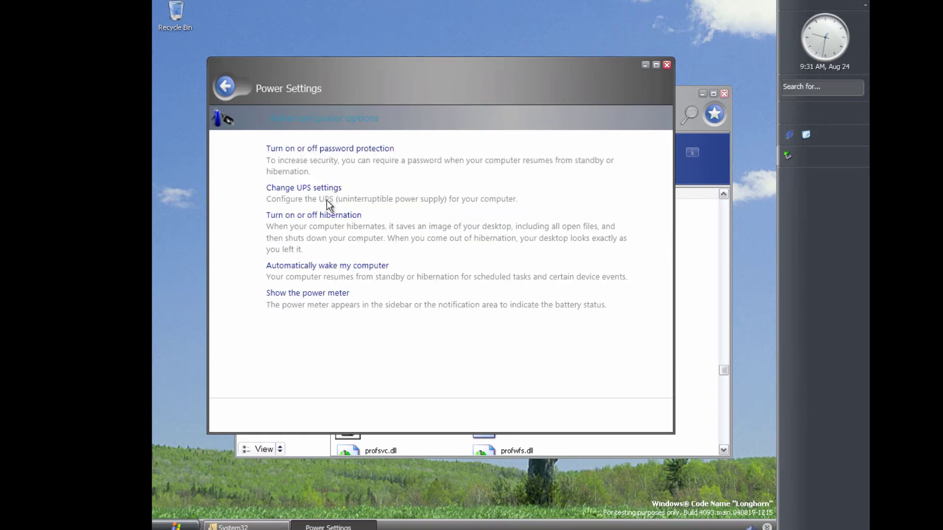
left_click(330, 190)
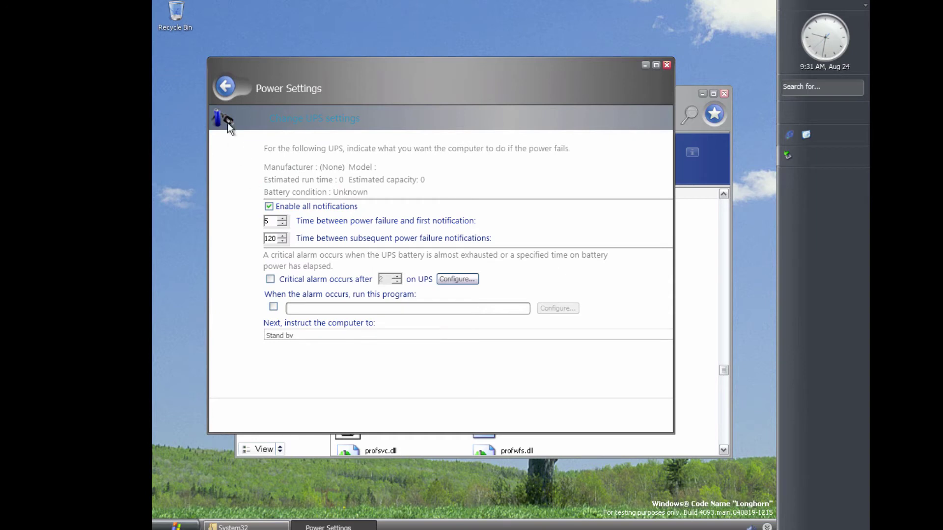
left_click(225, 87)
left_click(323, 293)
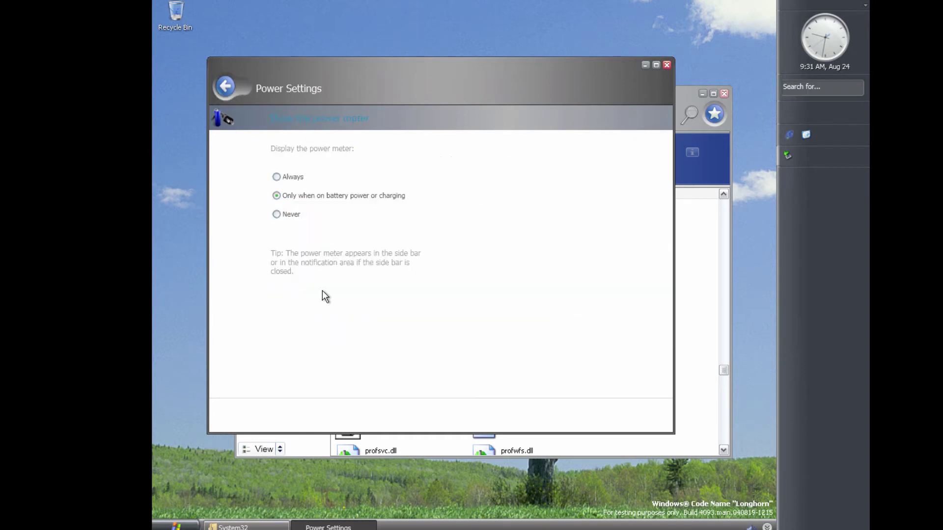
left_click(226, 88)
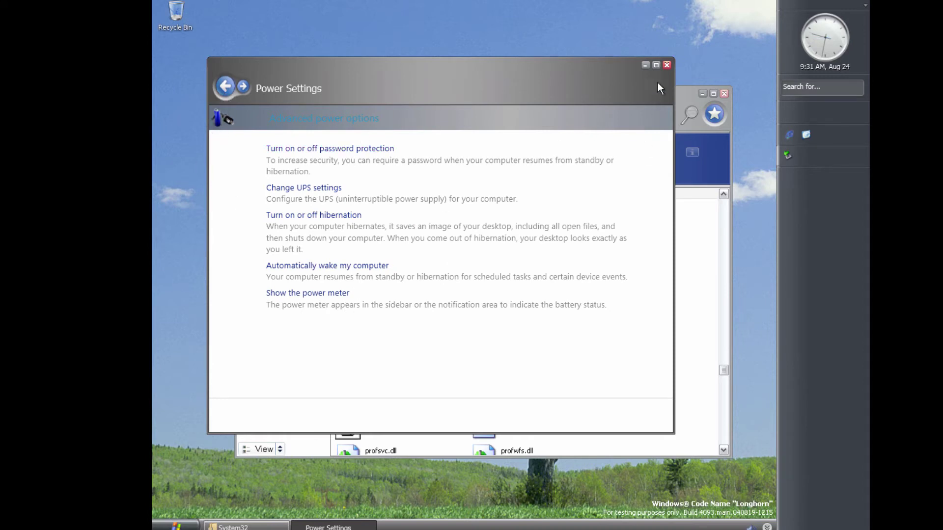
left_click(666, 66)
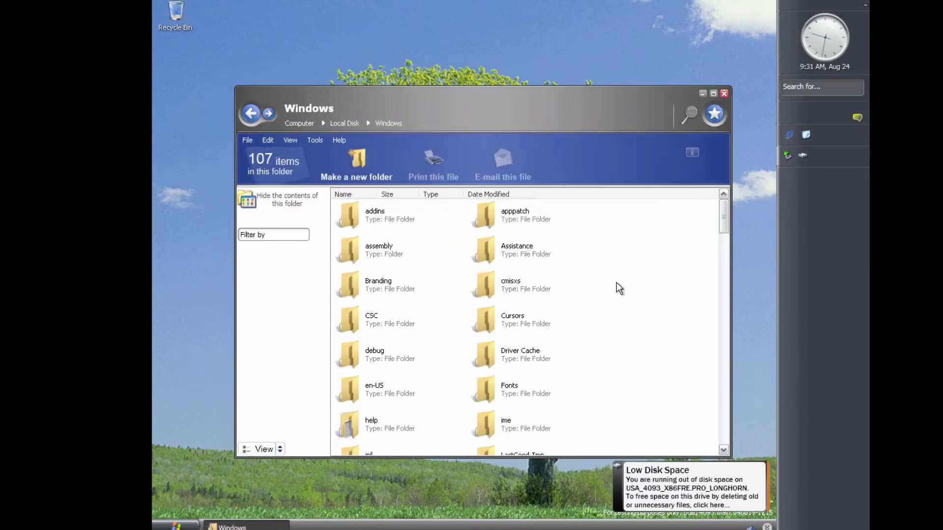
Start Disk Cleanup from the Low Disk Space warning and dismiss the drive D: error
left_click_drag(724, 203, 709, 336)
left_click(694, 496)
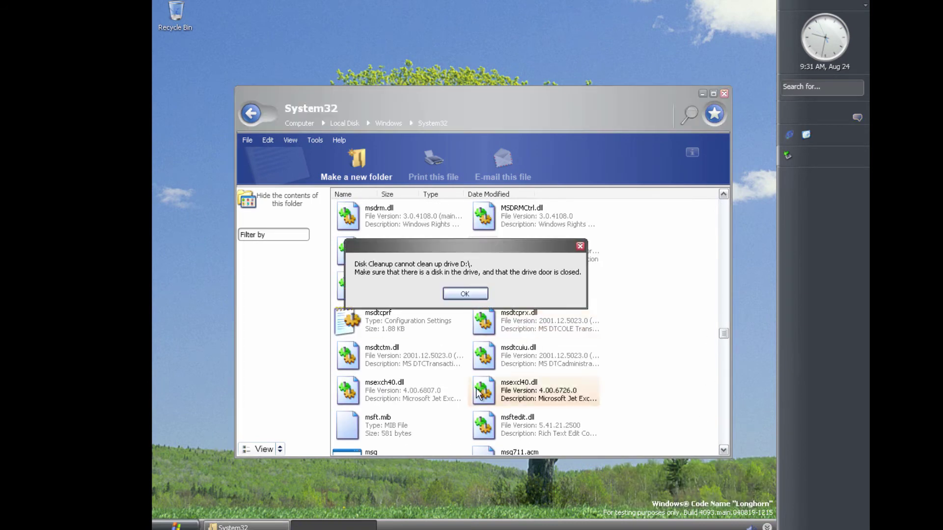
left_click(459, 293)
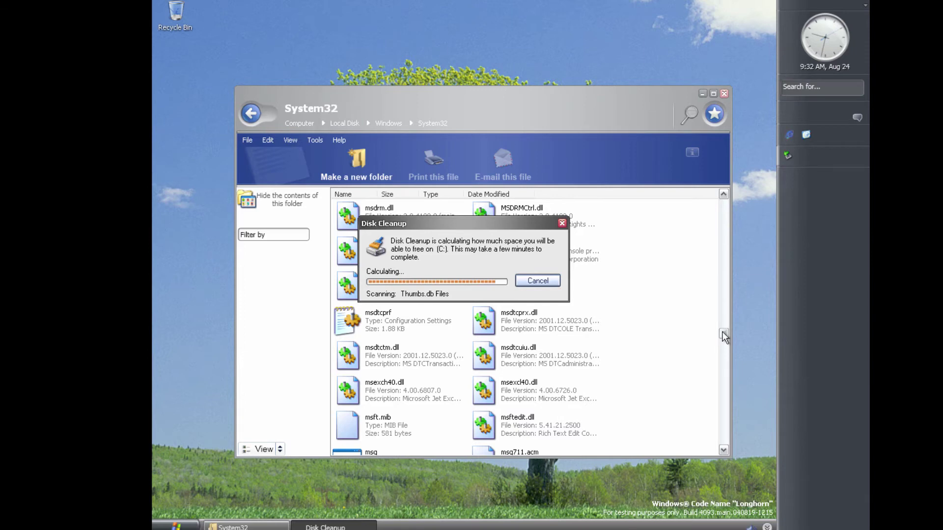
Tick Recycle Bin, temporary files and offline files for drive C:, then confirm deleting them
scroll(723, 331, "down", 10)
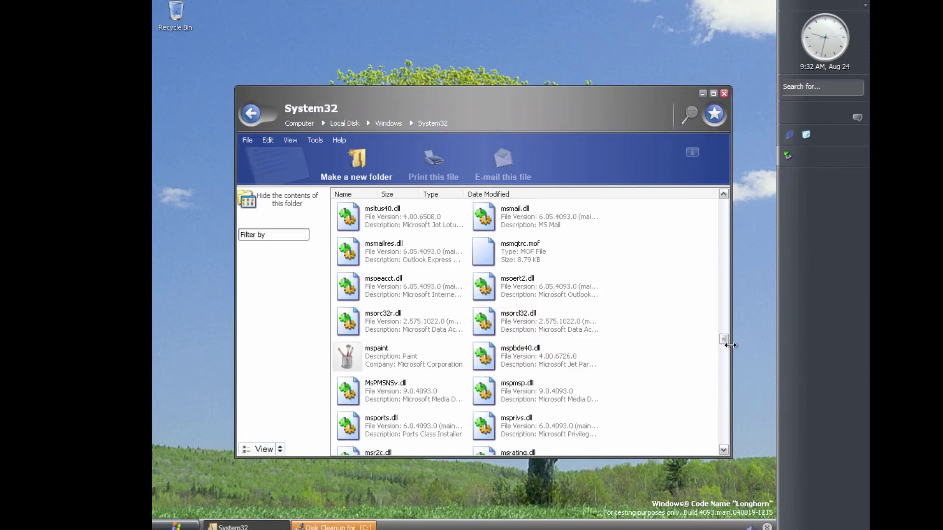
scroll(725, 343, "down", 1)
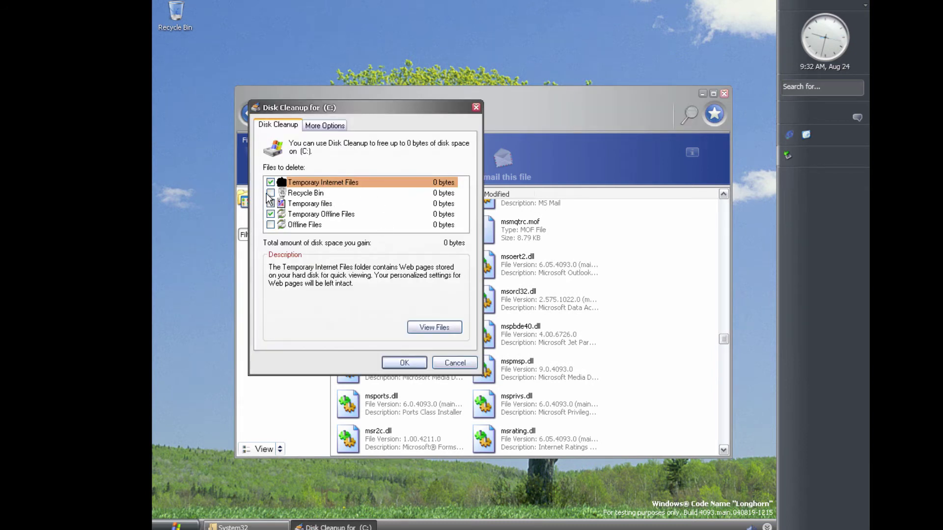
left_click(275, 194)
left_click(270, 193)
left_click(270, 203)
left_click(270, 225)
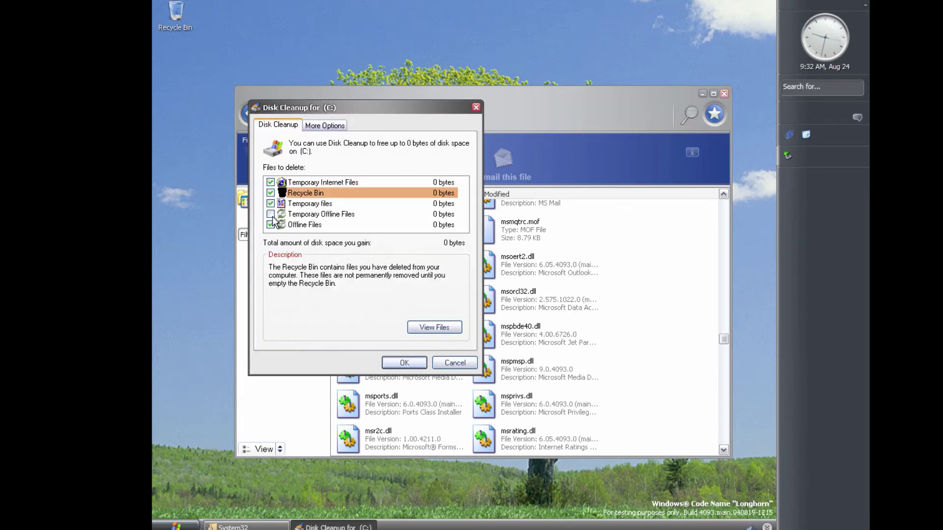
left_click(406, 366)
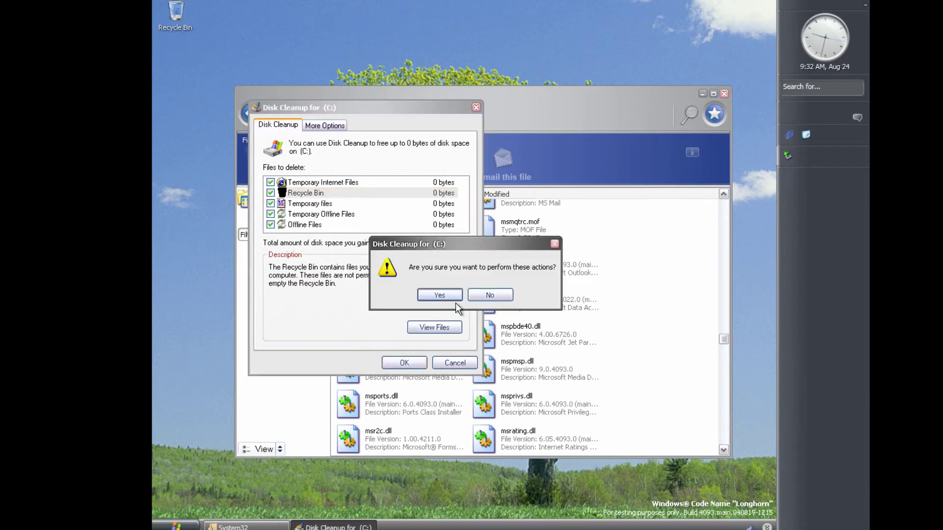
left_click(450, 294)
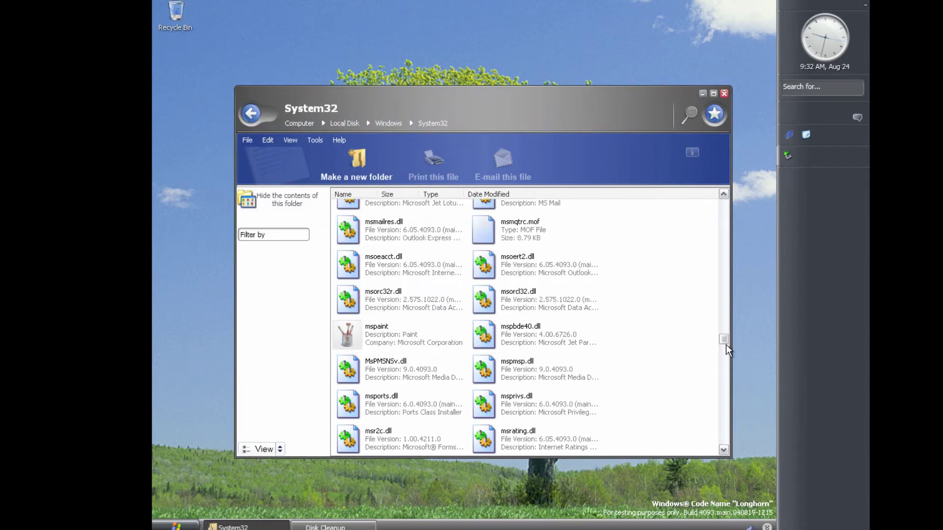
left_click_drag(724, 341, 721, 452)
Launch WPWizard from the System32 listing
scroll(468, 399, "up", 5)
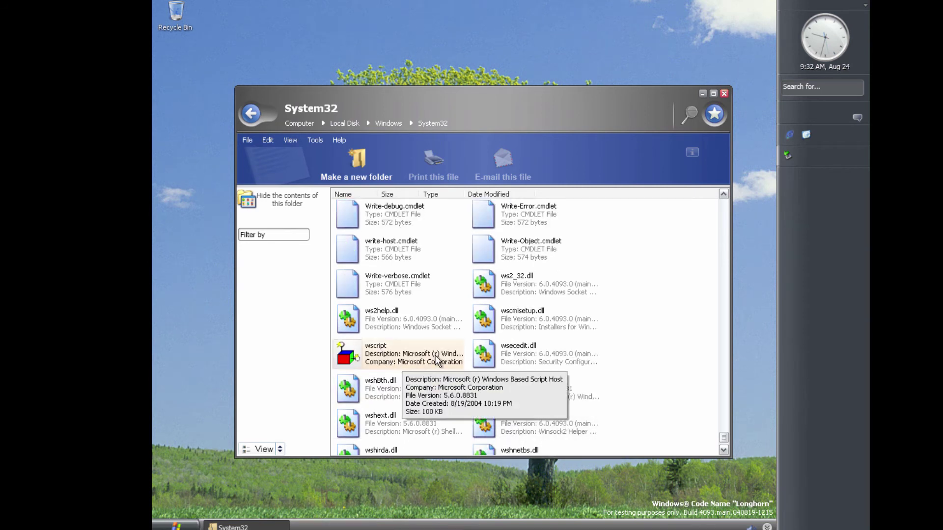
scroll(552, 355, "up", 10)
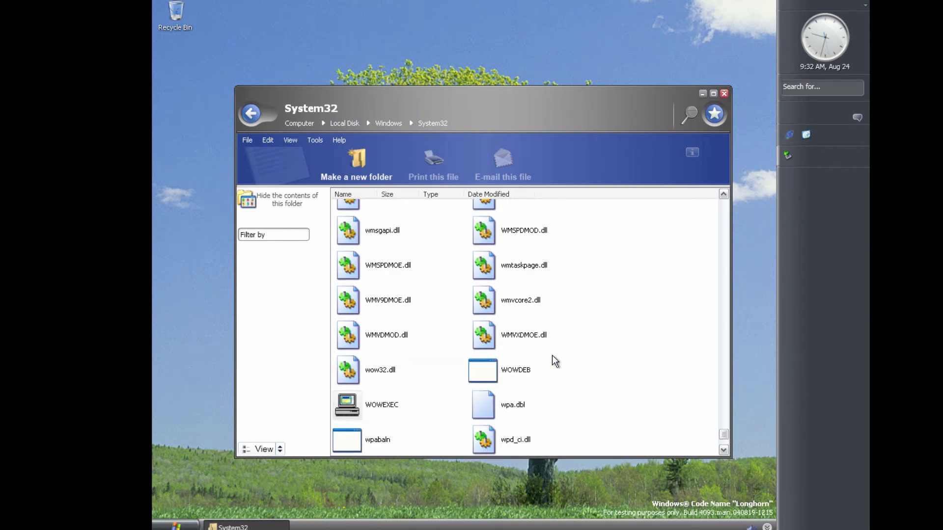
scroll(579, 371, "down", 5)
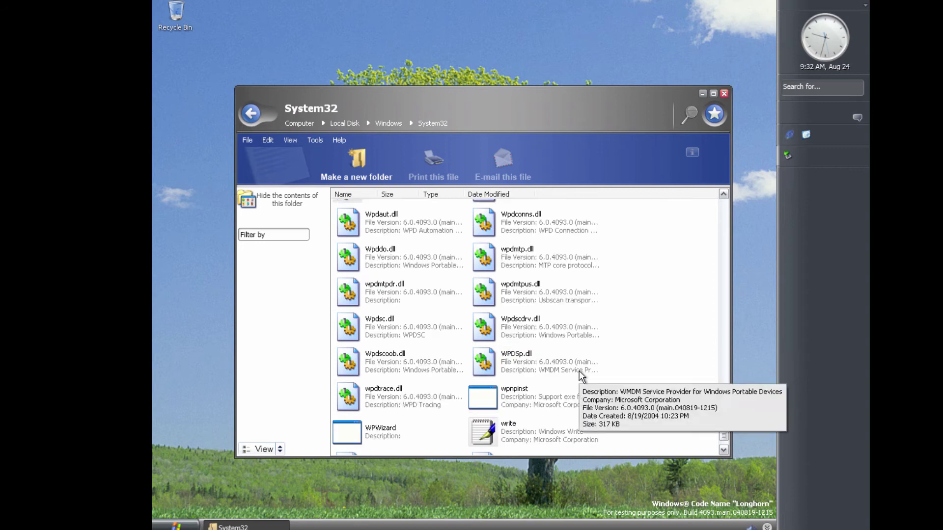
double_click(403, 430)
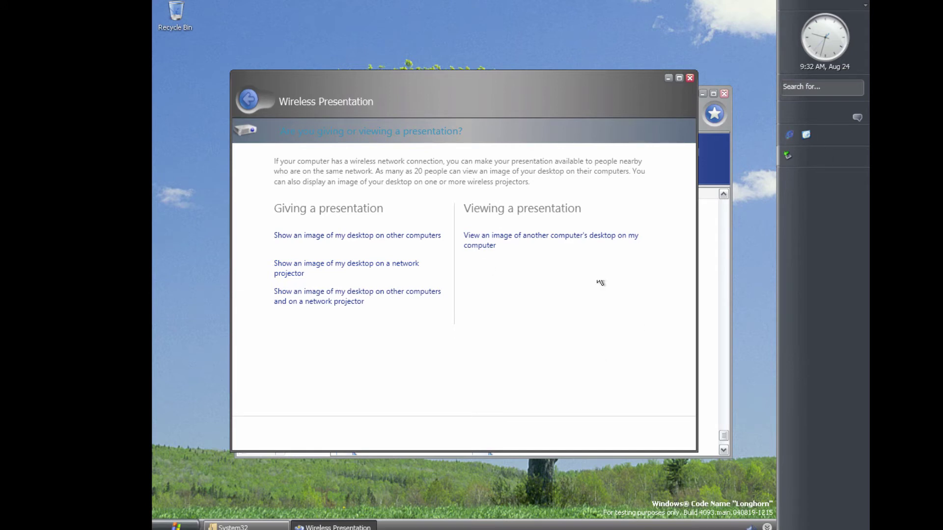
Try the show-desktop, network projector and view-another-desktop pages, then close the wizard
left_click(335, 235)
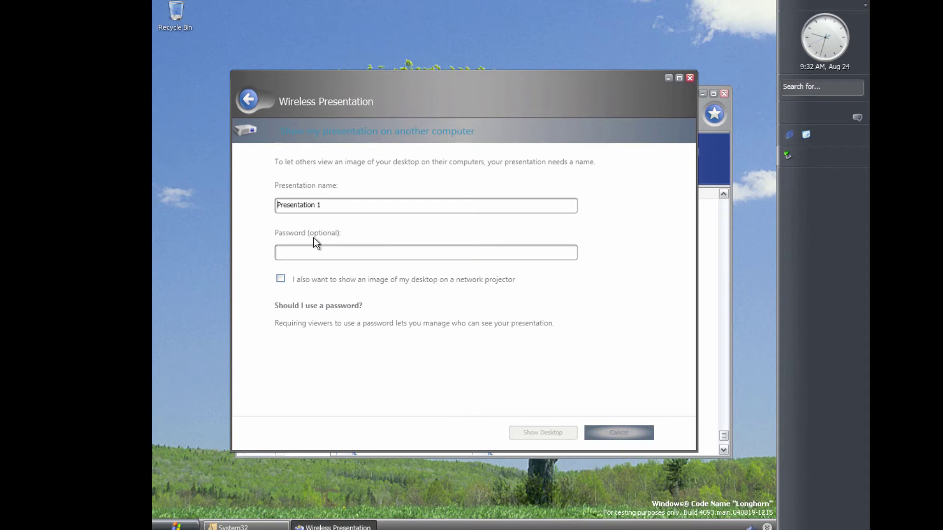
left_click(280, 279)
left_click(619, 430)
left_click(341, 268)
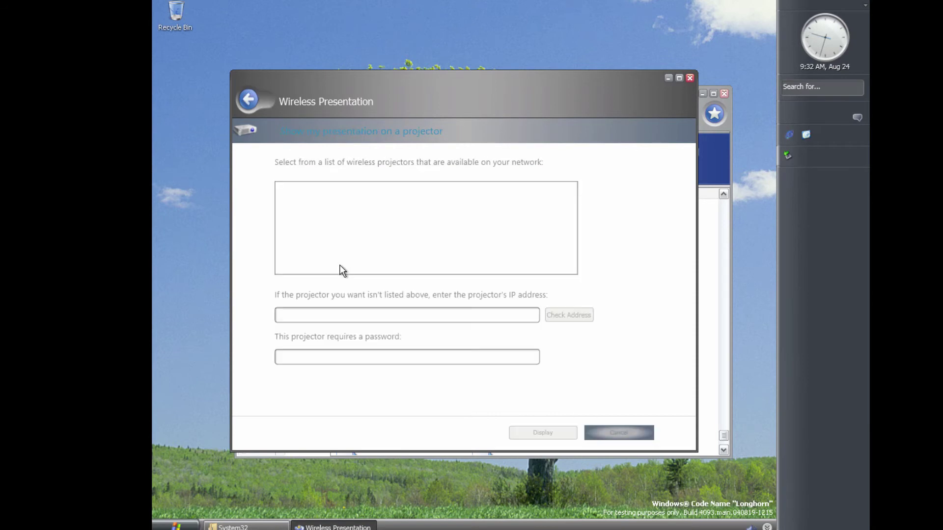
left_click(646, 437)
left_click(554, 236)
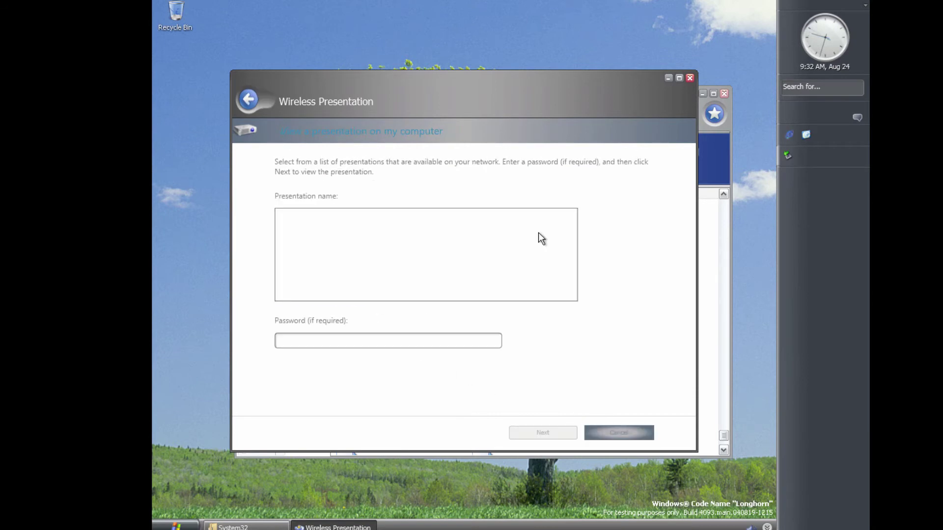
left_click(620, 433)
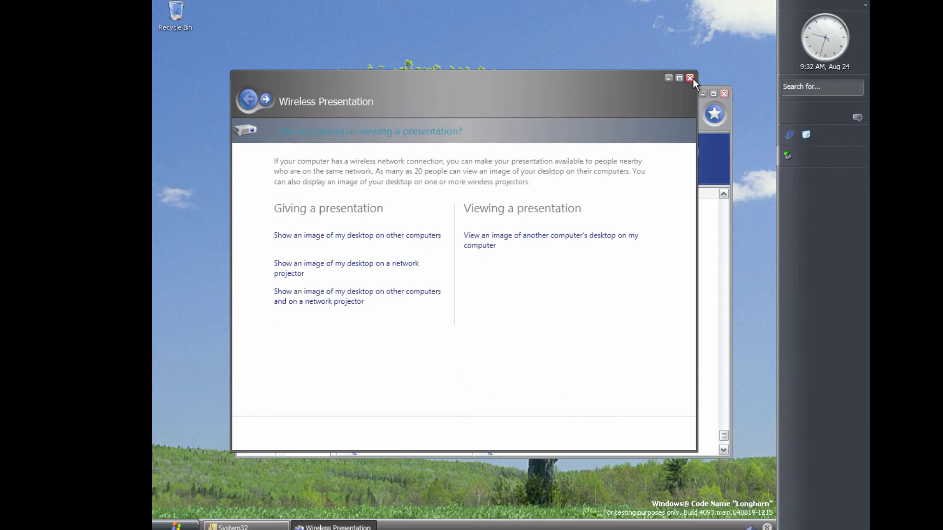
left_click(689, 79)
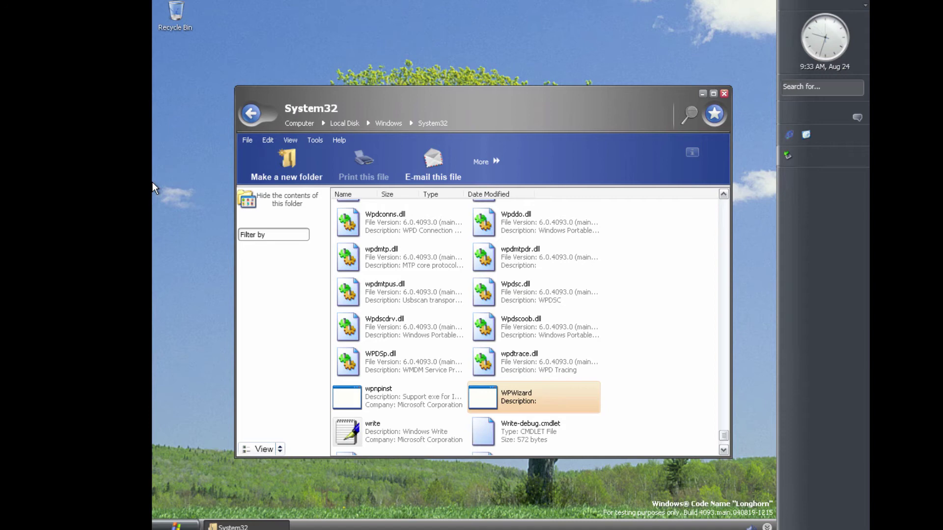
Go back to the Windows folder and open Microsoft.NET, then its Windows subfolder
scroll(562, 317, "up", 5)
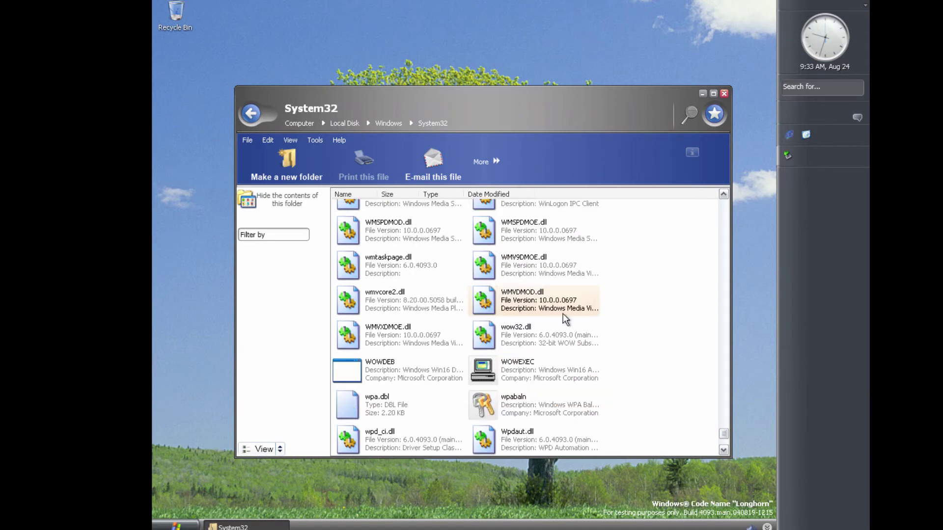
key("BackSpace")
scroll(628, 376, "down", 5)
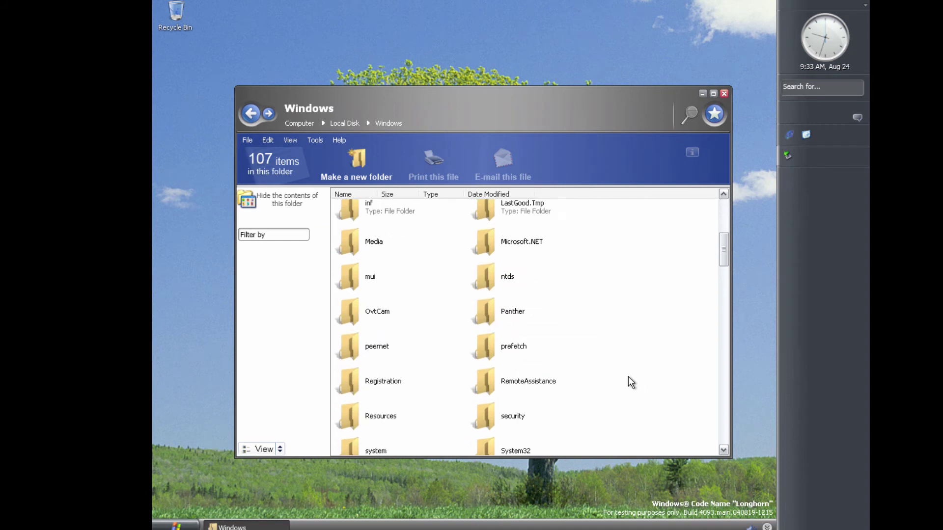
scroll(628, 376, "up", 2)
double_click(537, 334)
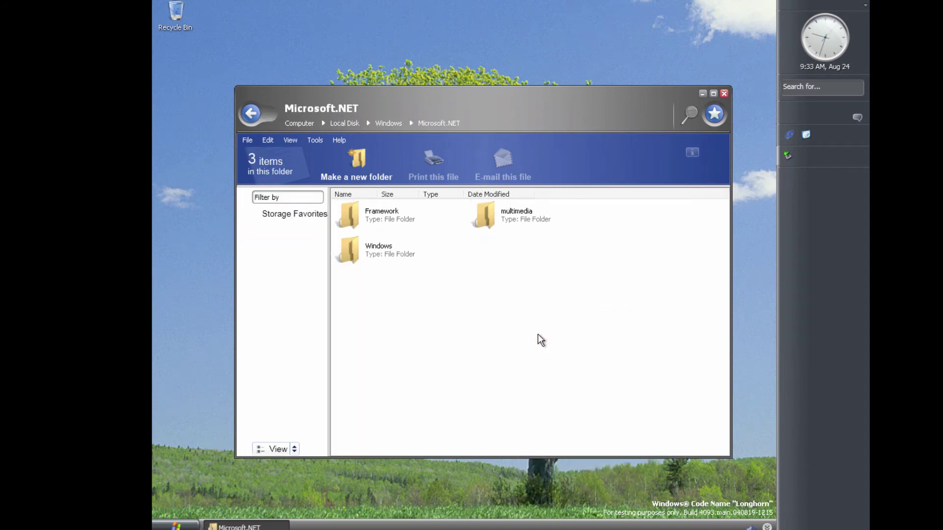
double_click(395, 247)
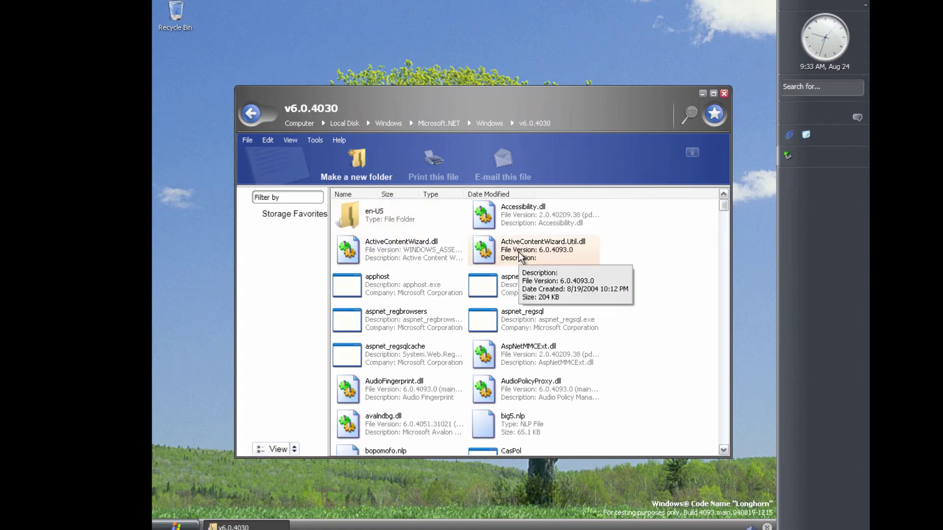
Select LicenseUI in the v6.0.4030 folder and move the window higher
scroll(578, 281, "down", 10)
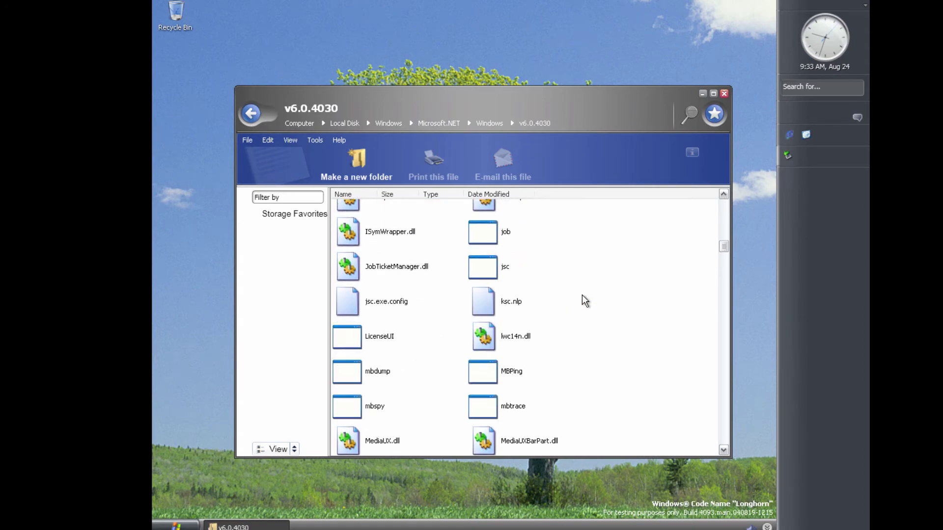
scroll(586, 299, "down", 10)
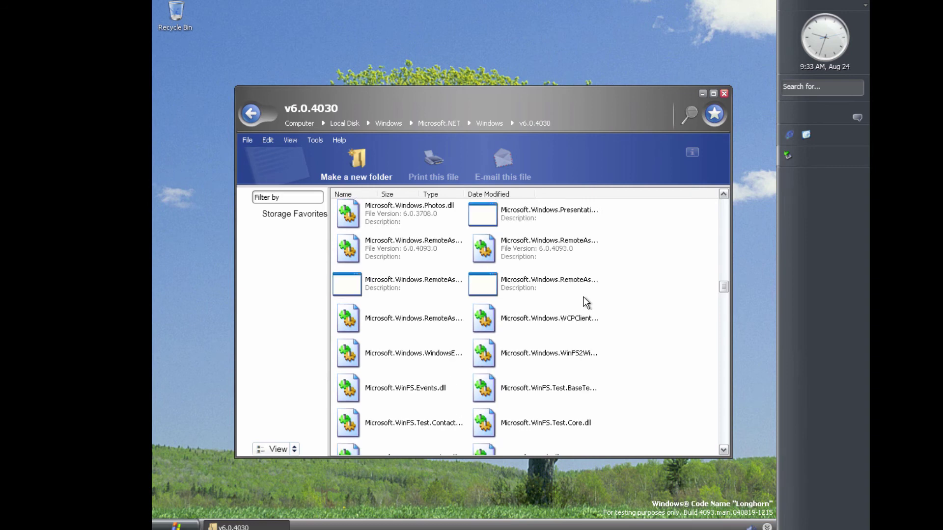
scroll(583, 299, "up", 12)
scroll(581, 339, "down", 3)
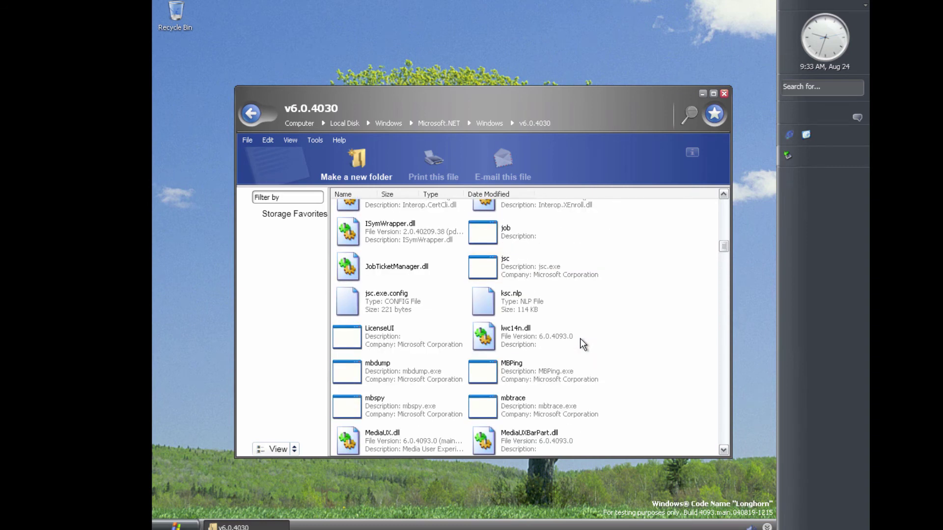
left_click(378, 330)
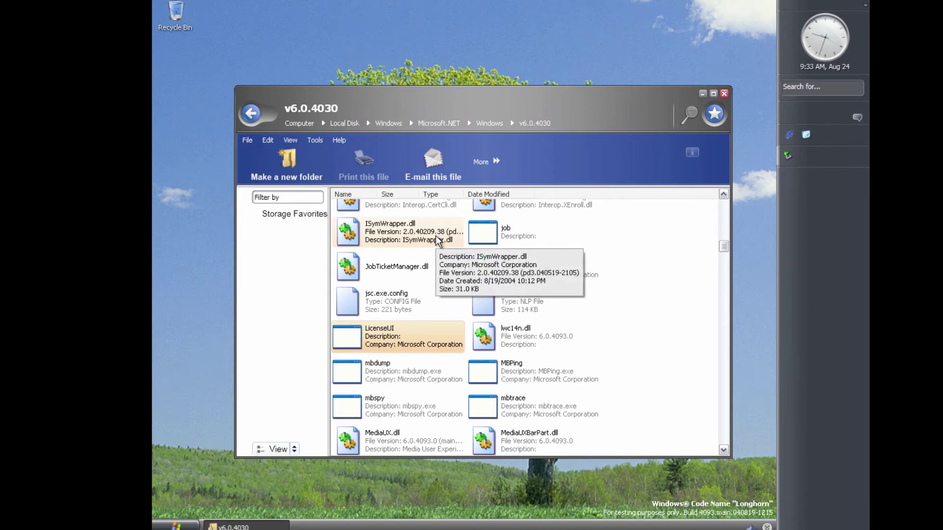
left_click_drag(385, 93, 376, 55)
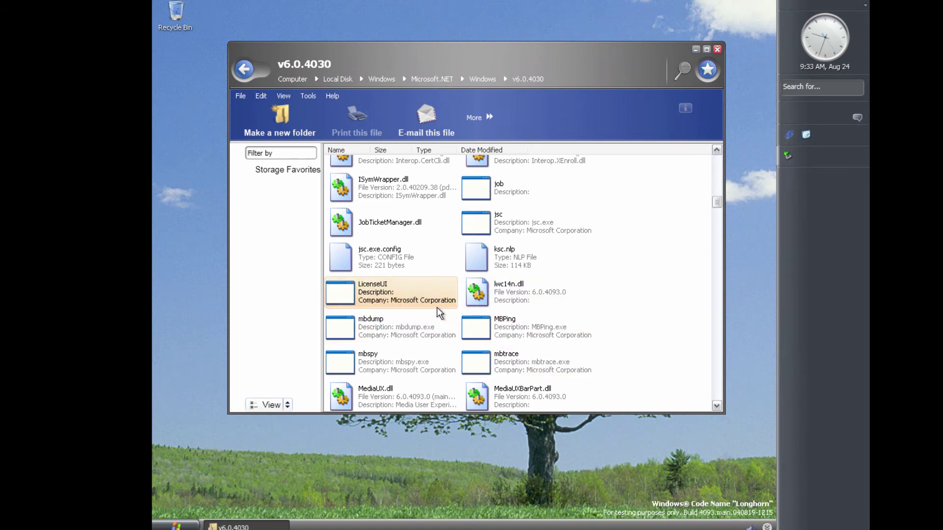
mouse_move(437, 308)
Open a command prompt by running cmd from the Start menu's Run dialog
left_click(175, 526)
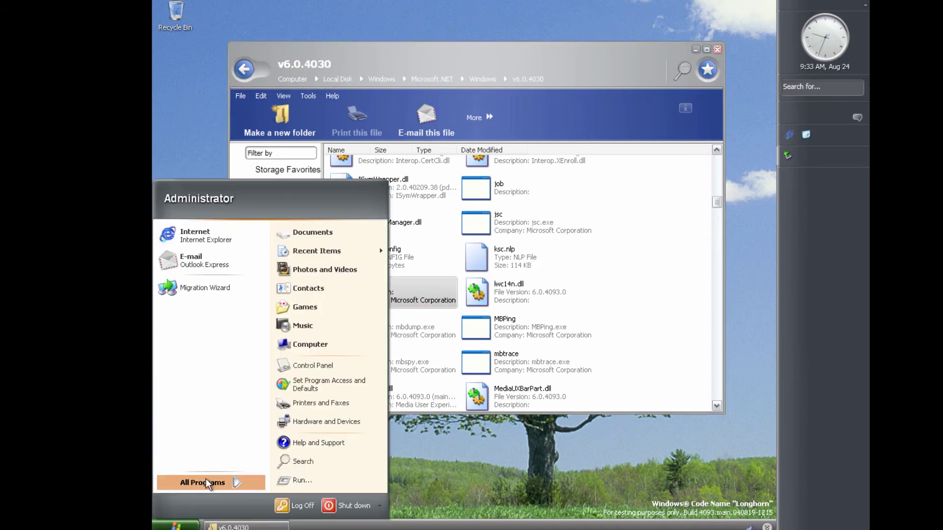
left_click(438, 462)
left_click(176, 525)
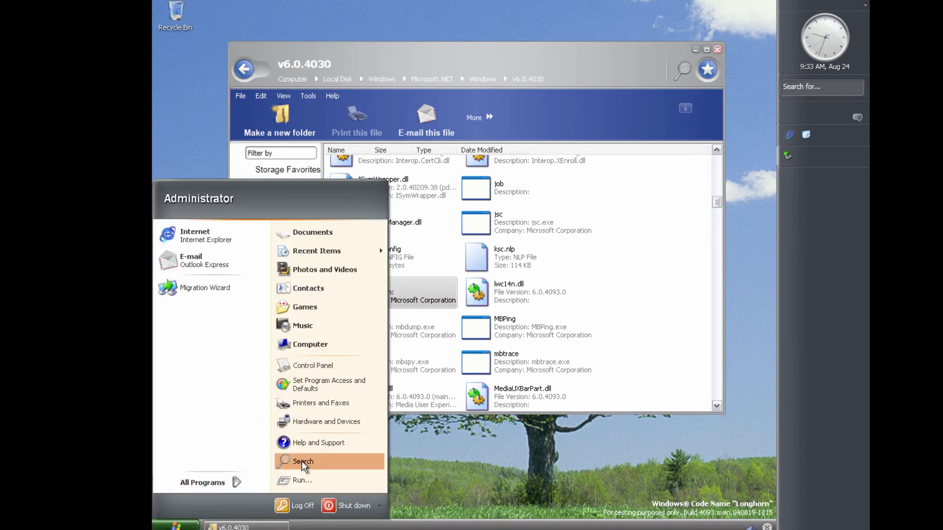
left_click(302, 479)
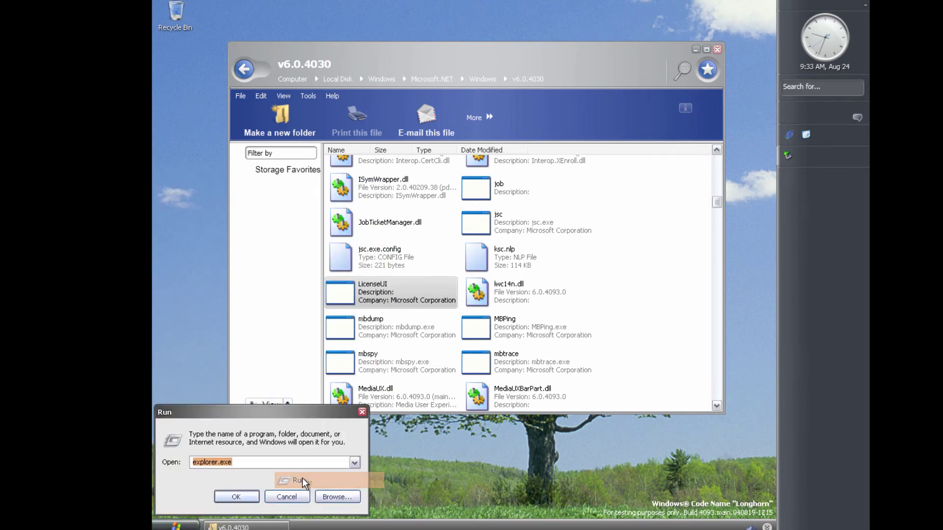
type("cmd")
key("Return")
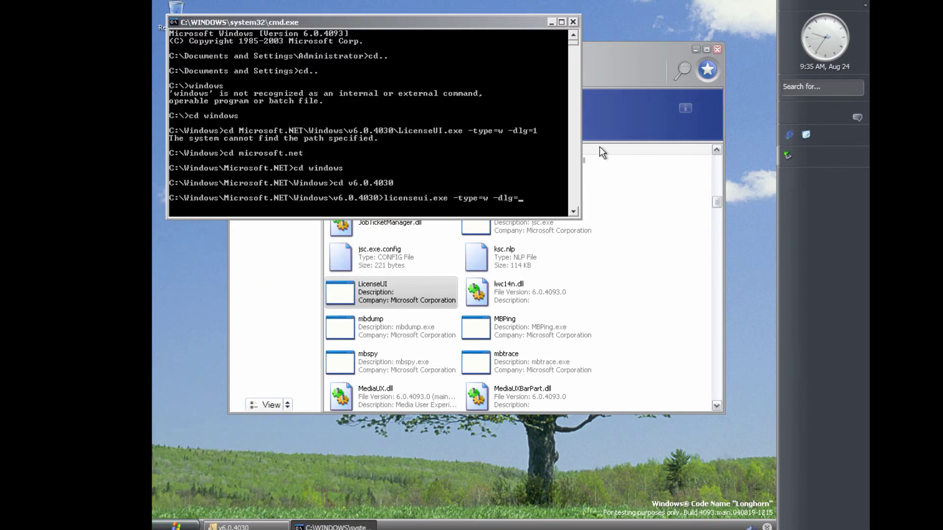
Run licenseui.exe -type=w -dlg=1 at the console
type("1")
left_click_drag(528, 198, 388, 208)
left_click(543, 197)
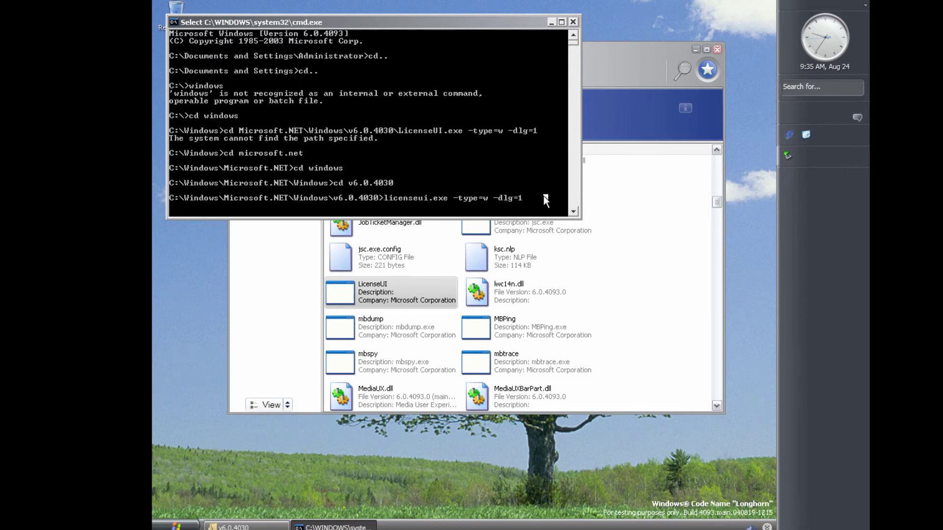
key("Return")
key("Return")
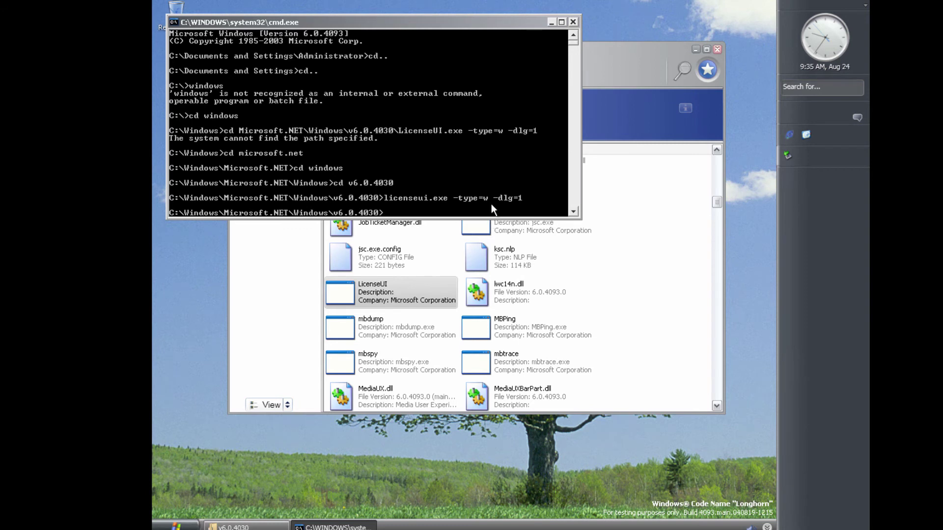
Run licenseui.exe -type=w -dlg=2 to show the product key page
key("ctrl+v")
key("BackSpace")
key("BackSpace")
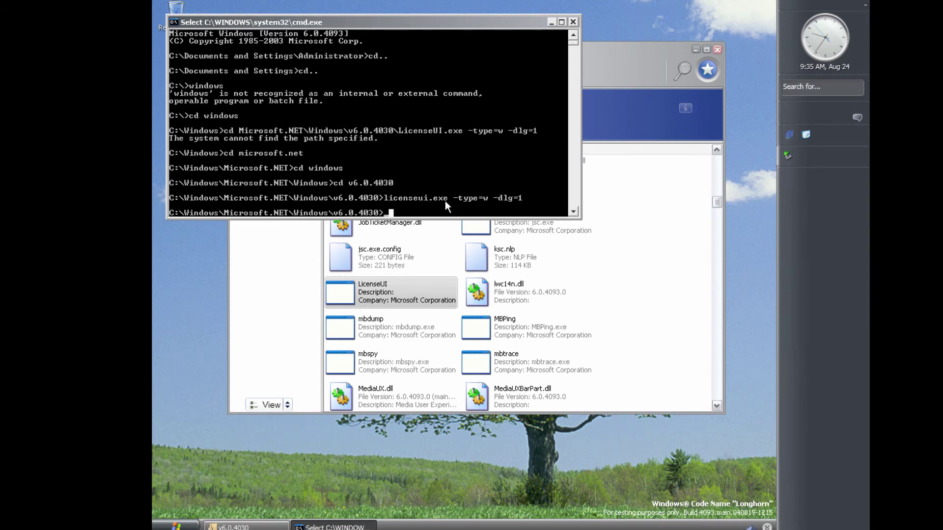
type("licenseui.exe -type")
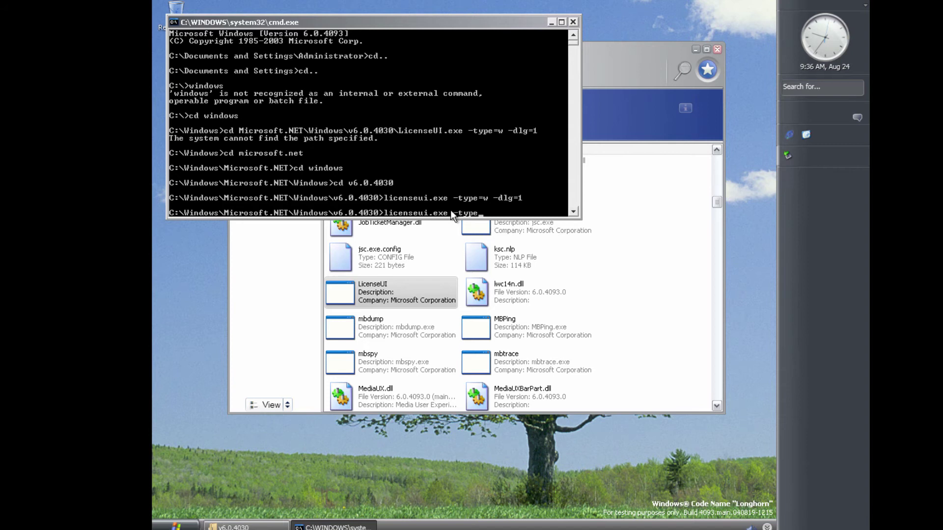
type("=w -dlg=2")
key("Return")
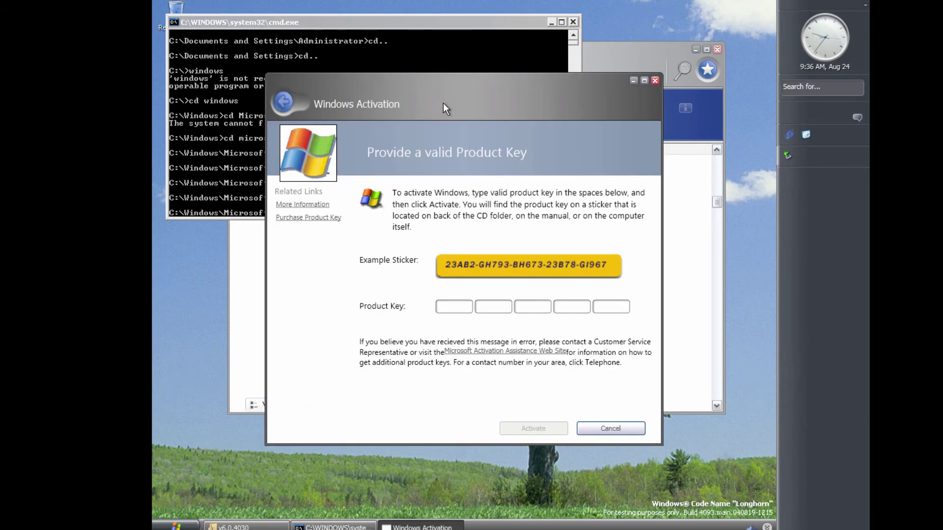
Cancel the Windows Activation window and rerun licenseui with -dlg=3
left_click_drag(443, 103, 395, 103)
left_click(583, 446)
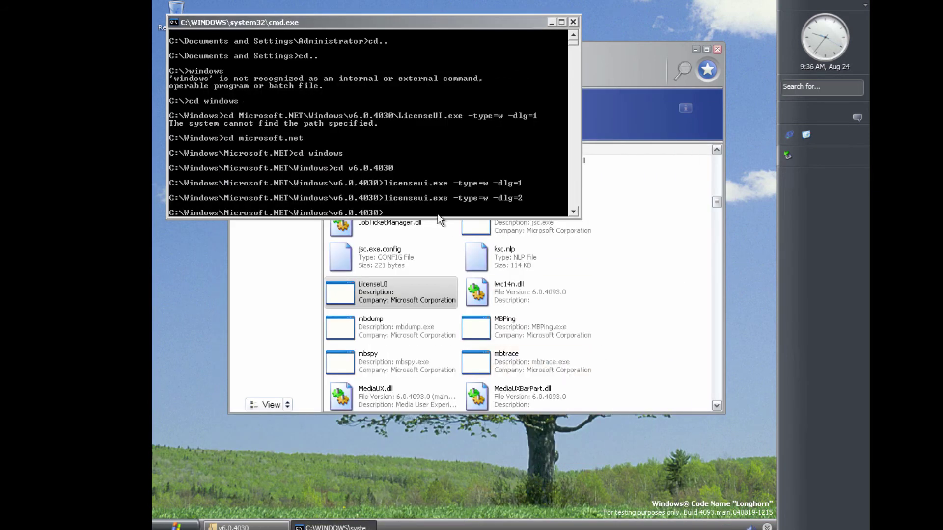
left_click(427, 205)
key("Tab")
key("Tab")
key("Tab")
key("Tab")
key("Tab")
key("Tab")
key("Tab")
key("BackSpace")
key("BackSpace")
key("BackSpace")
key("BackSpace")
key("BackSpace")
key("BackSpace")
key("BackSpace")
key("BackSpace")
key("BackSpace")
key("BackSpace")
key("BackSpace")
key("BackSpace")
key("BackSpace")
key("BackSpace")
key("BackSpace")
key("BackSpace")
key("BackSpace")
key("BackSpace")
key("BackSpace")
key("BackSpace")
key("BackSpace")
key("Up")
key("BackSpace")
type("\\")
key("BackSpace")
type("3")
key("Return")
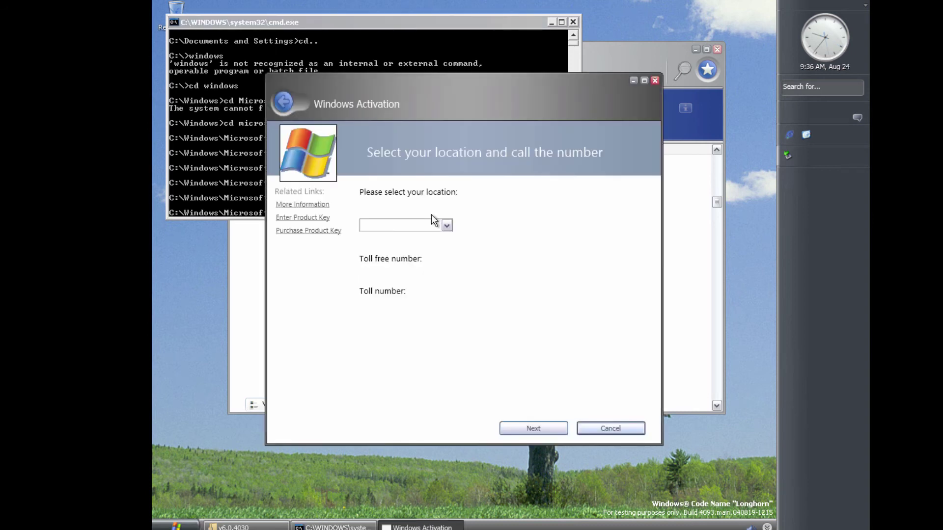
Cancel the call-the-number dialog and run licenseui with -dlg=4
left_click(446, 224)
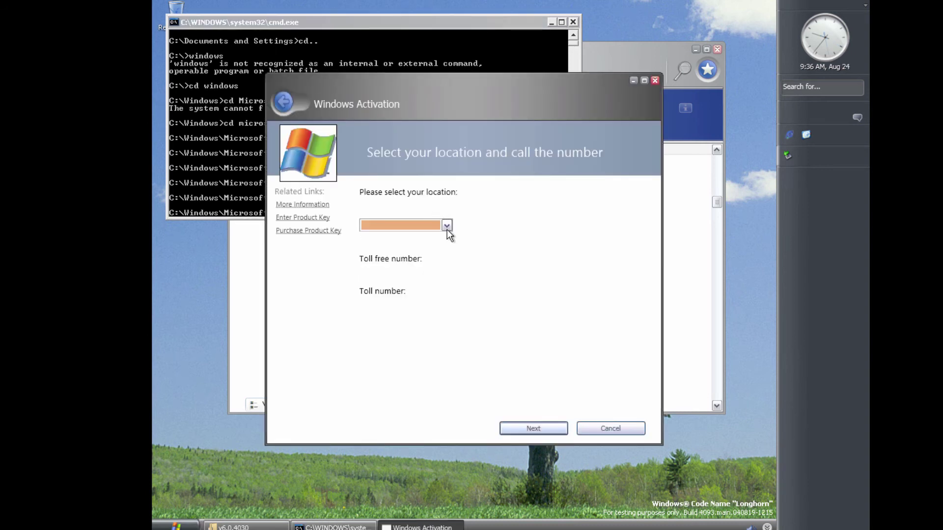
left_click(610, 427)
left_click(391, 211)
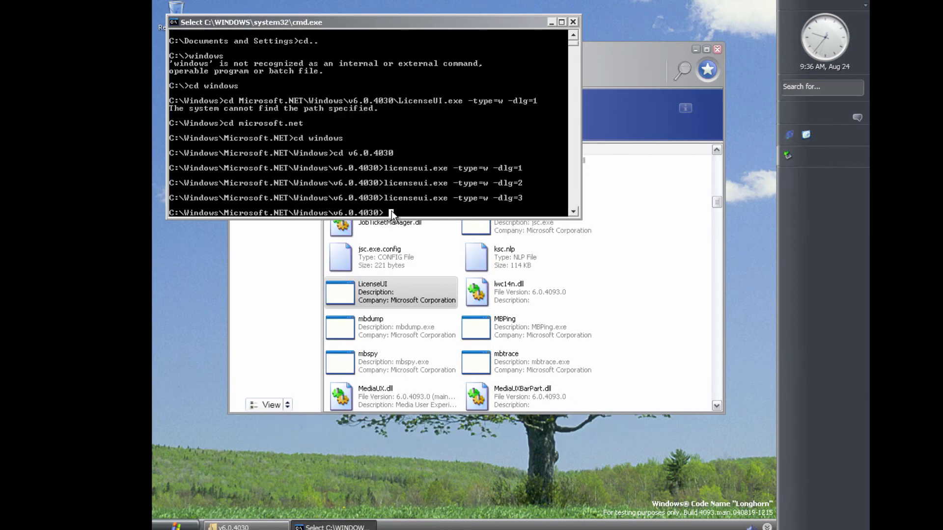
key("Escape")
key("Up")
key("BackSpace")
type("4")
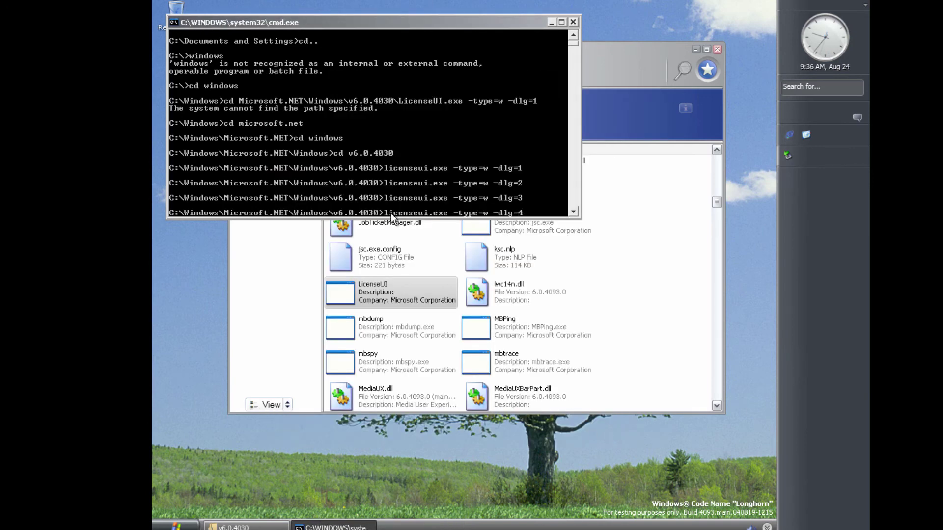
key("Return")
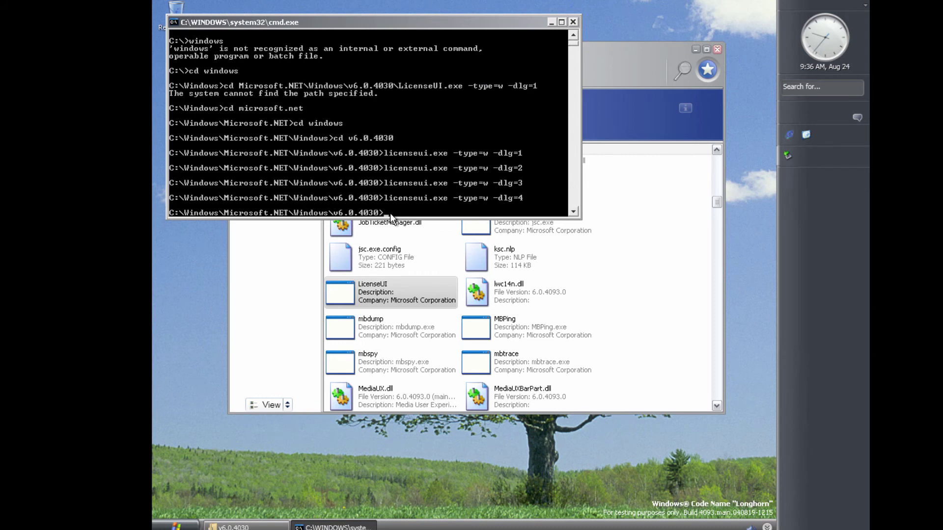
Run licenseui with -dlg=5 and then -dlg=6
key("Up")
key("BackSpace")
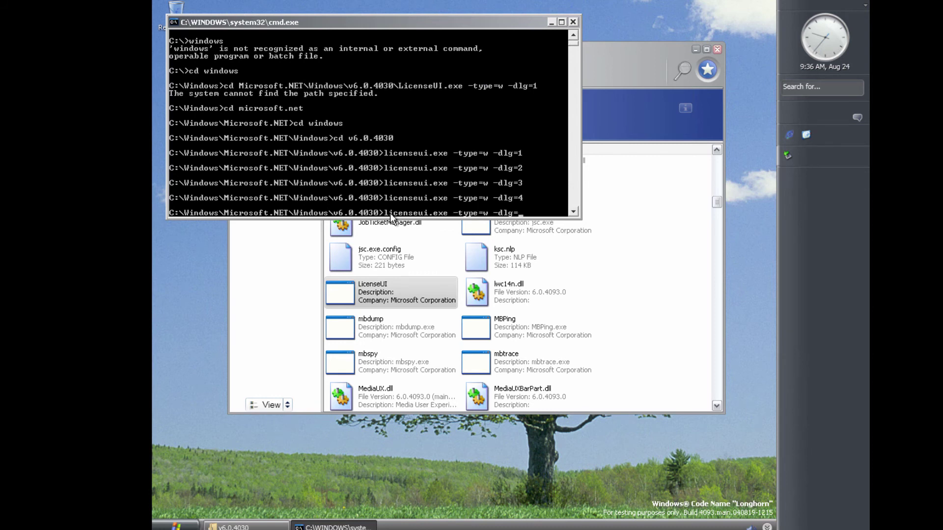
type("5")
key("Return")
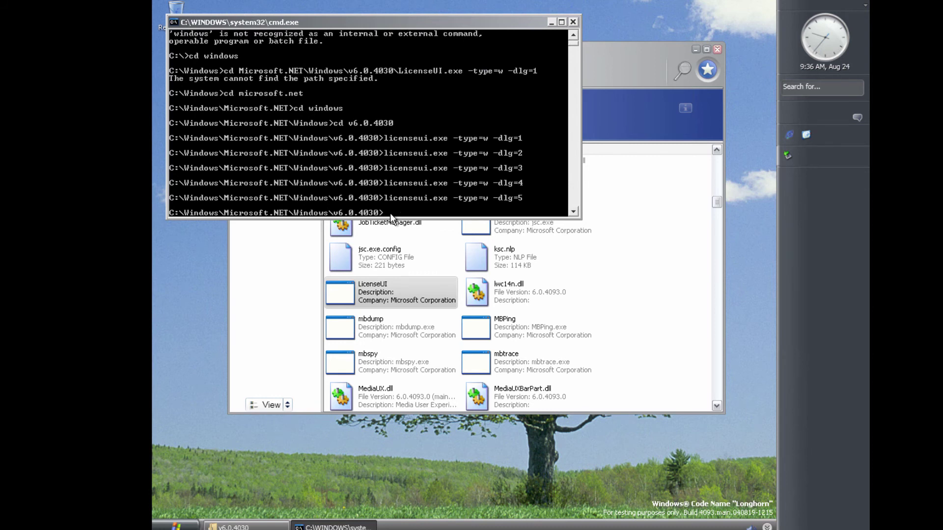
key("Up")
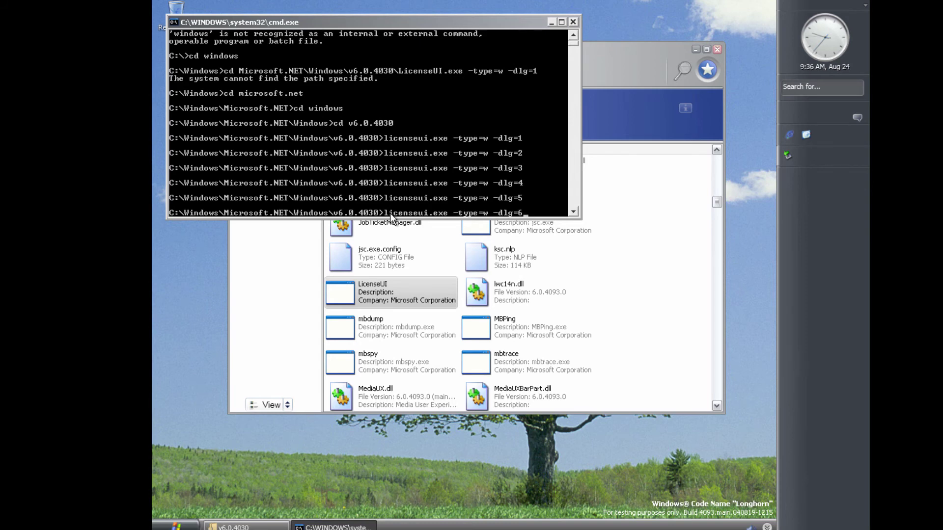
key("Return")
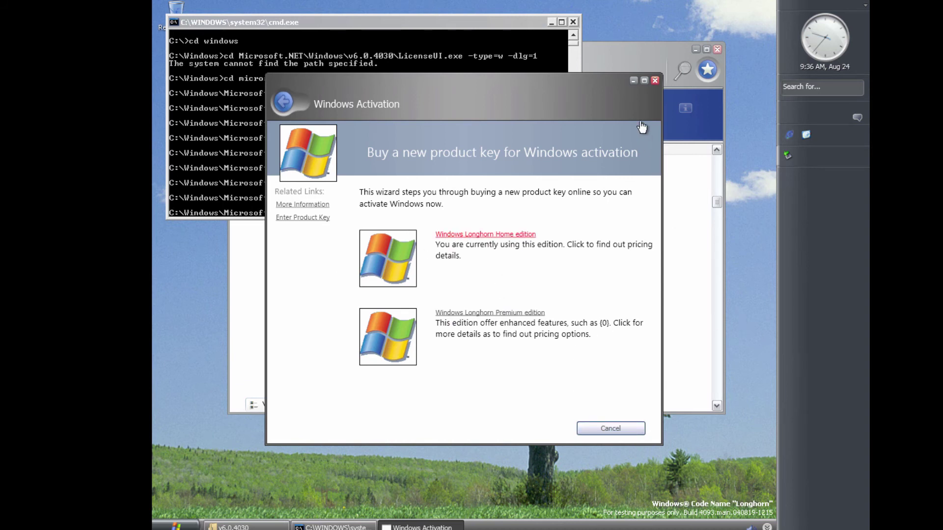
Bring the console forward and run licenseui with -dlg=7 and -dlg=8
left_click(491, 51)
left_click(494, 180)
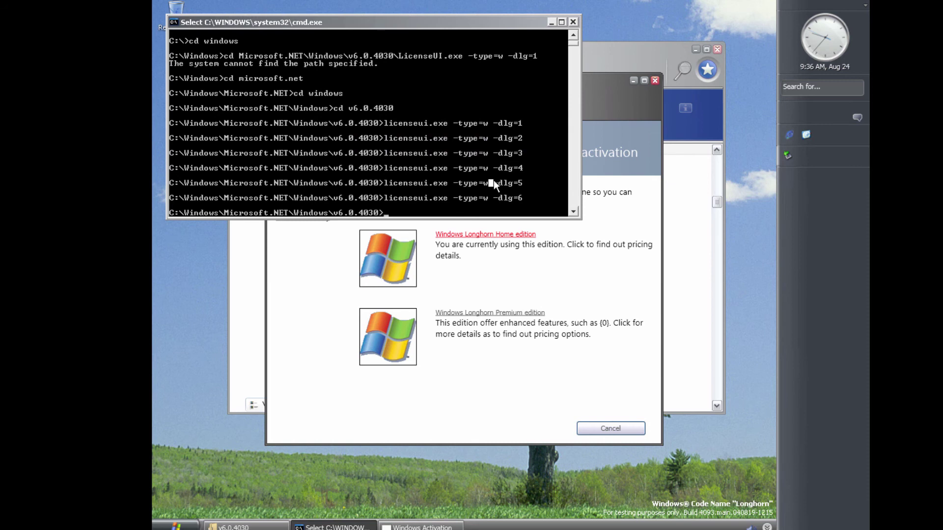
key("Escape")
key("Up")
key("BackSpace")
type("7")
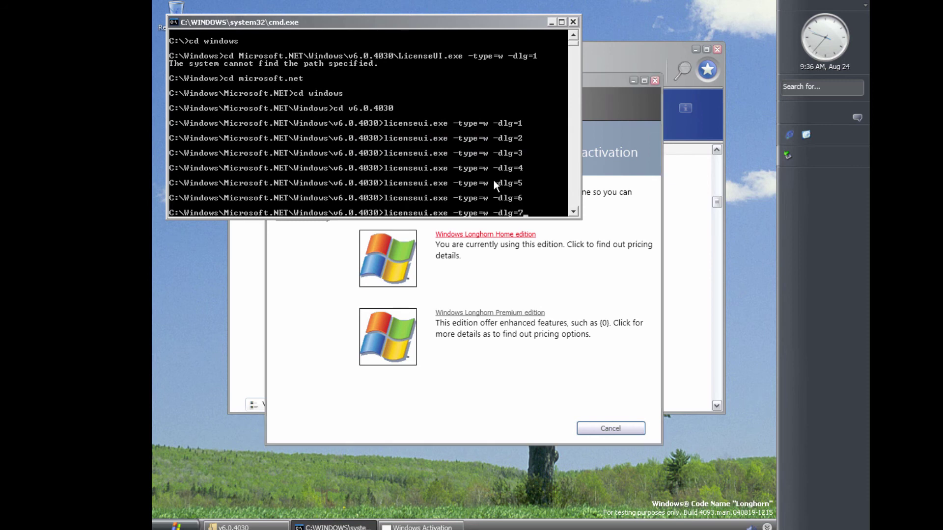
key("Return")
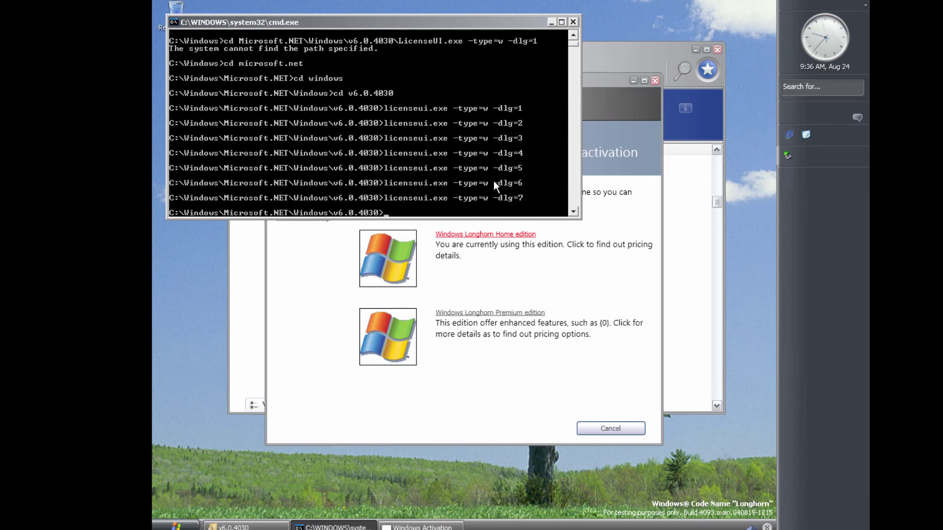
key("Up")
key("BackSpace")
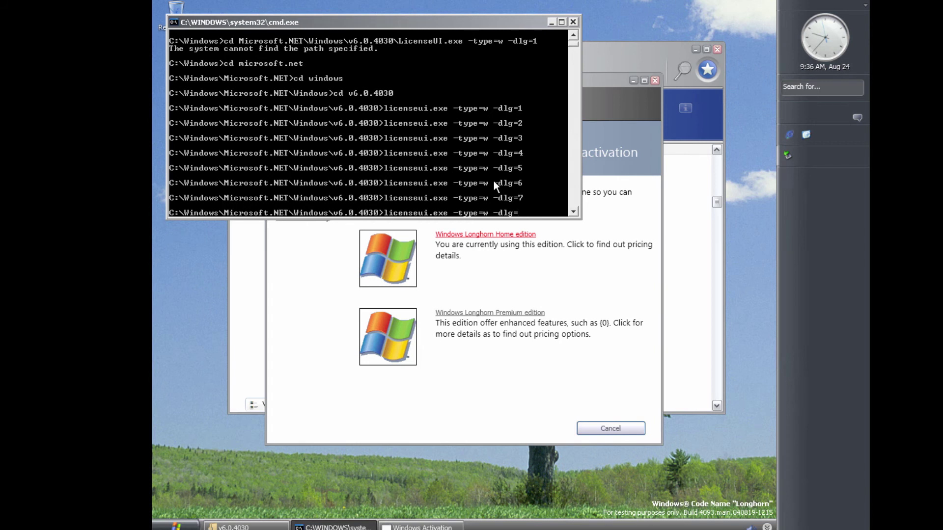
type("8")
key("Return")
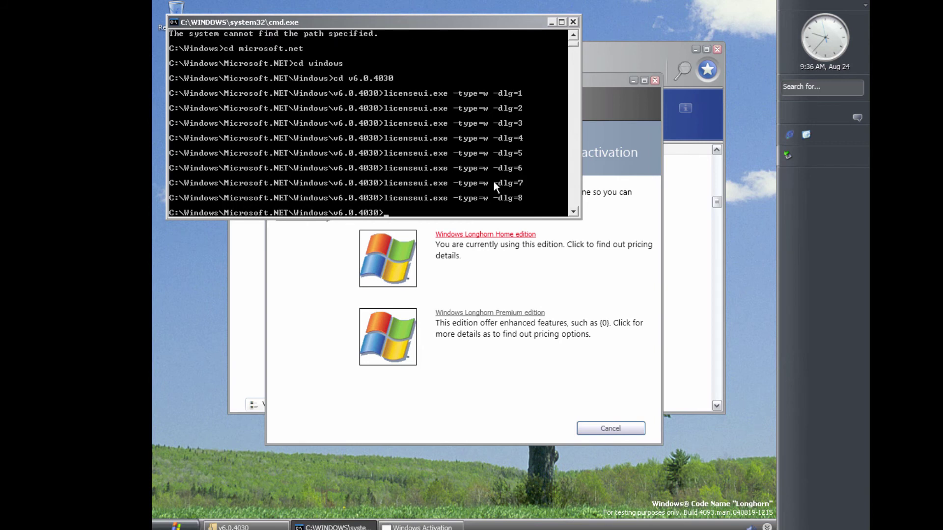
Close the activation wizard from its taskbar menu and run licenseui with -dlg=9
right_click(438, 527)
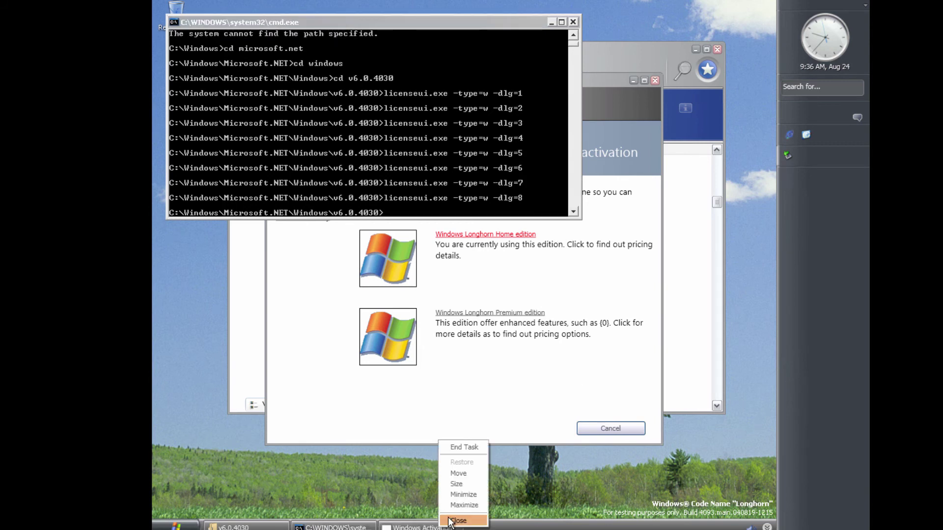
left_click(464, 447)
left_click(417, 210)
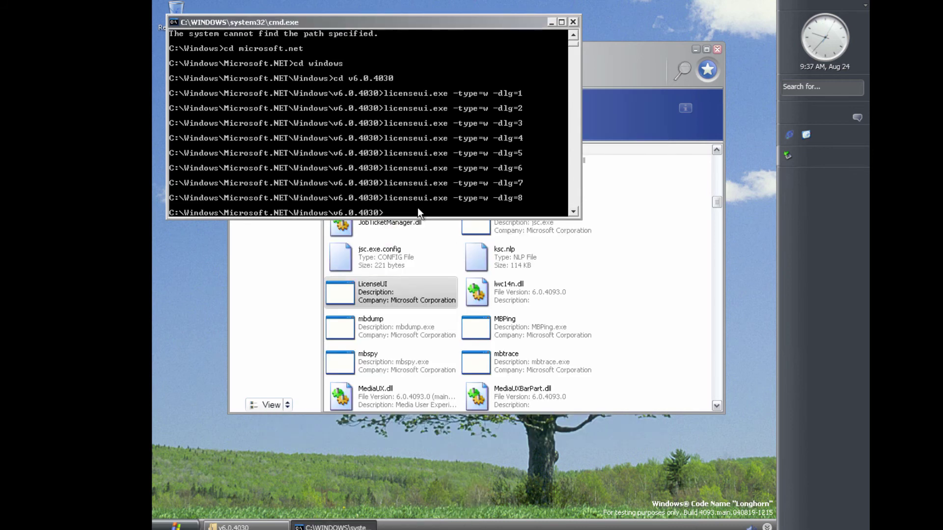
key("Up")
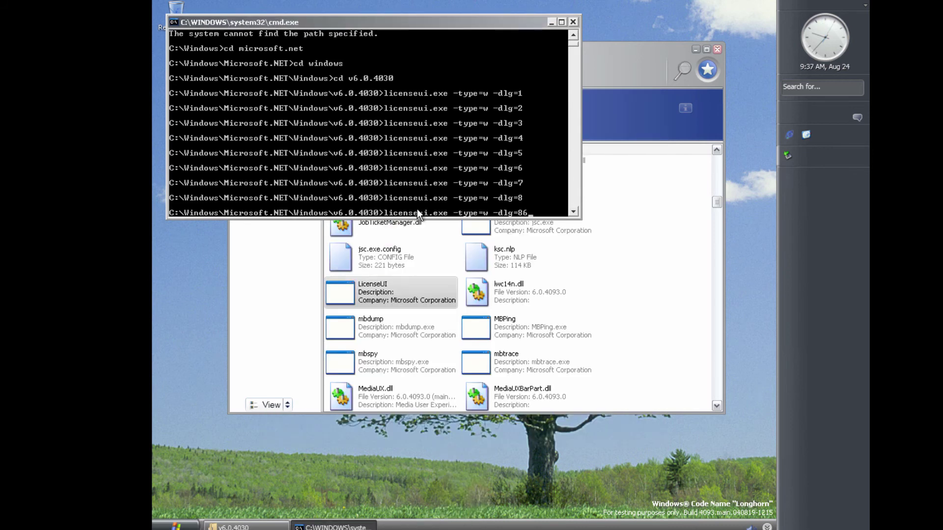
key("BackSpace")
type("9")
key("Return")
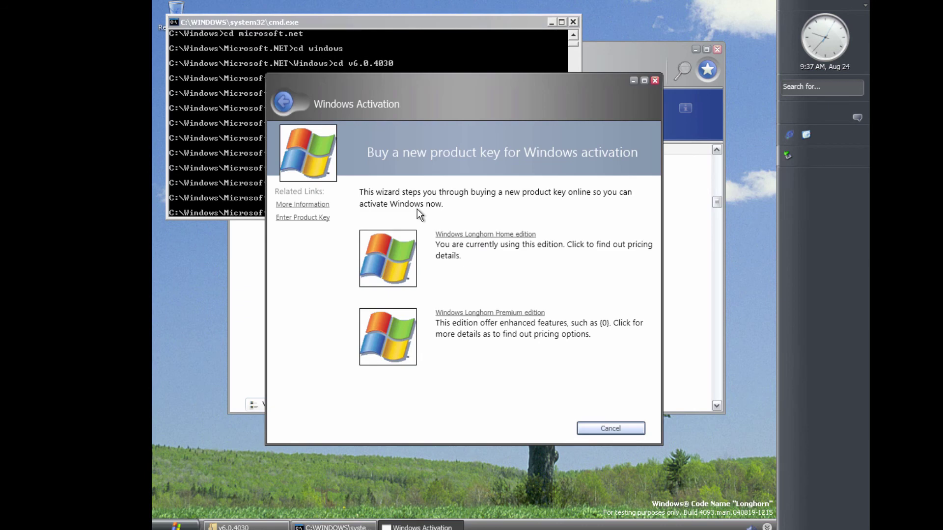
Close the activation dialog and rerun licenseui with -dlg=7 and -dlg=8
left_click(656, 81)
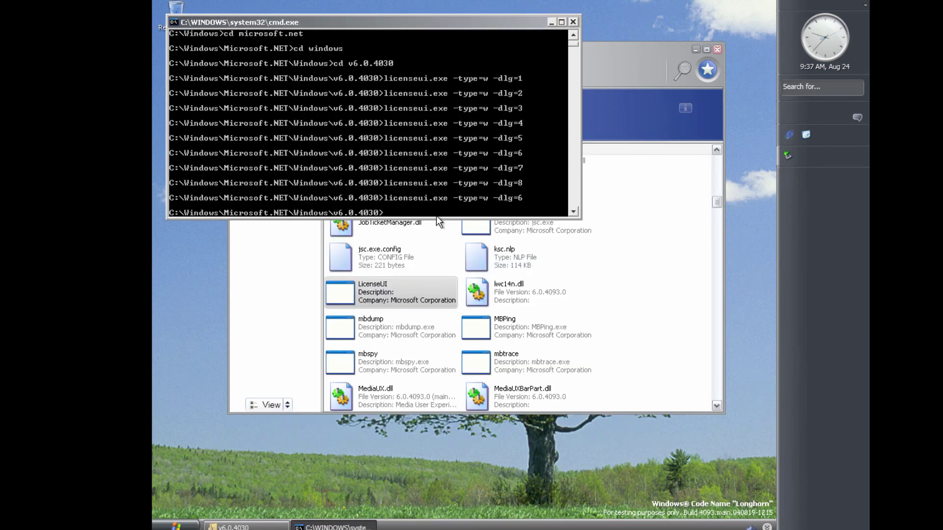
left_click(436, 216)
key("BackSpace")
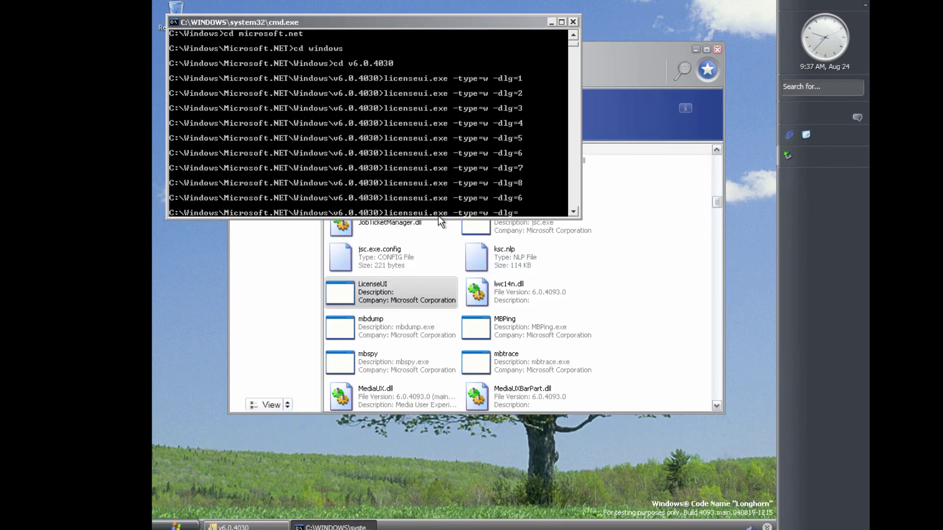
type("7")
key("Return")
key("Up")
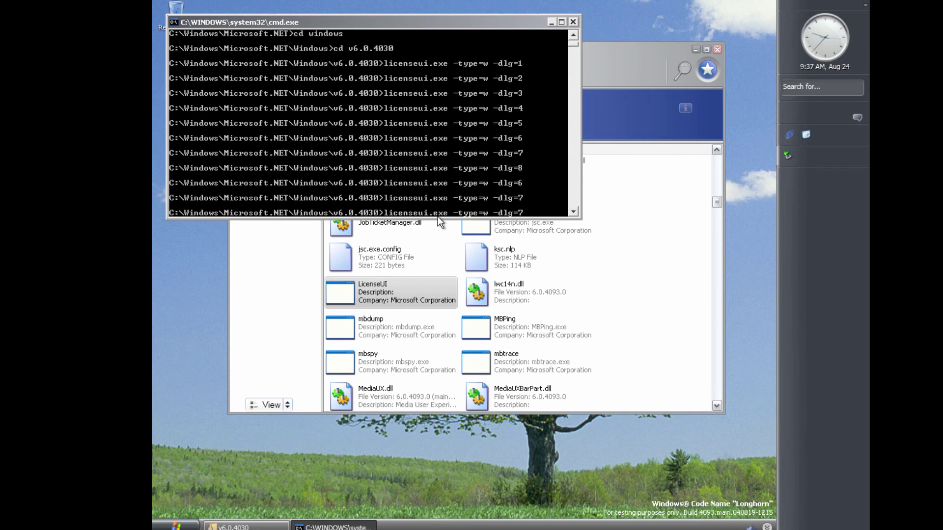
key("BackSpace")
type("8")
key("Return")
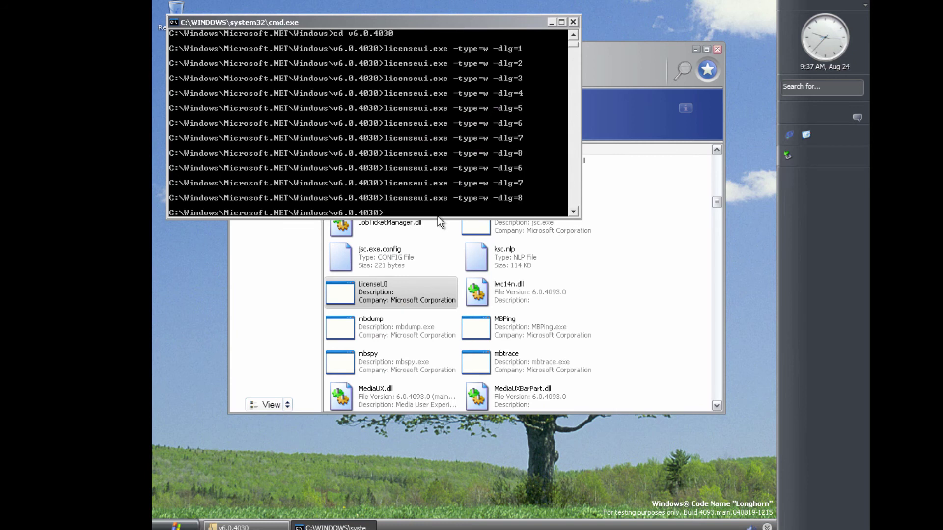
Run licenseui with -dlg=9 and -dlg=10, then close the command console
key("Up")
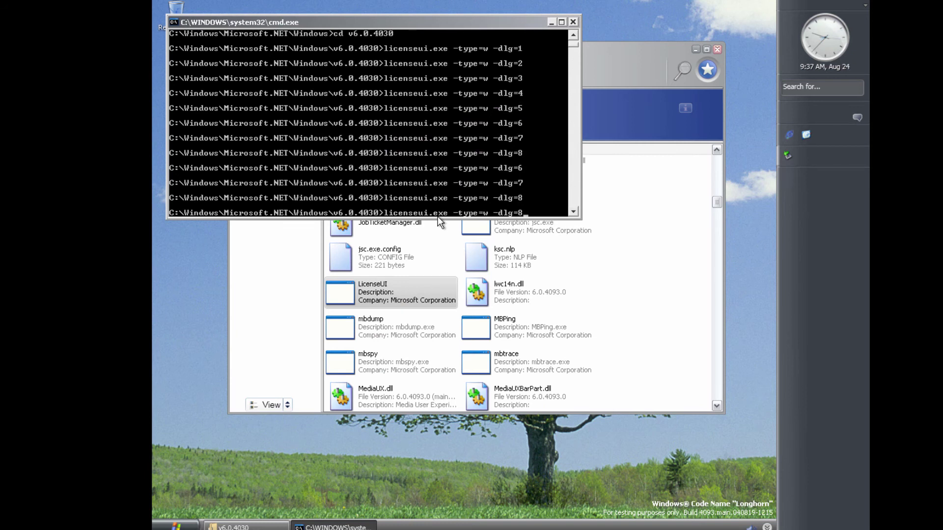
key("BackSpace")
type("9")
key("Return")
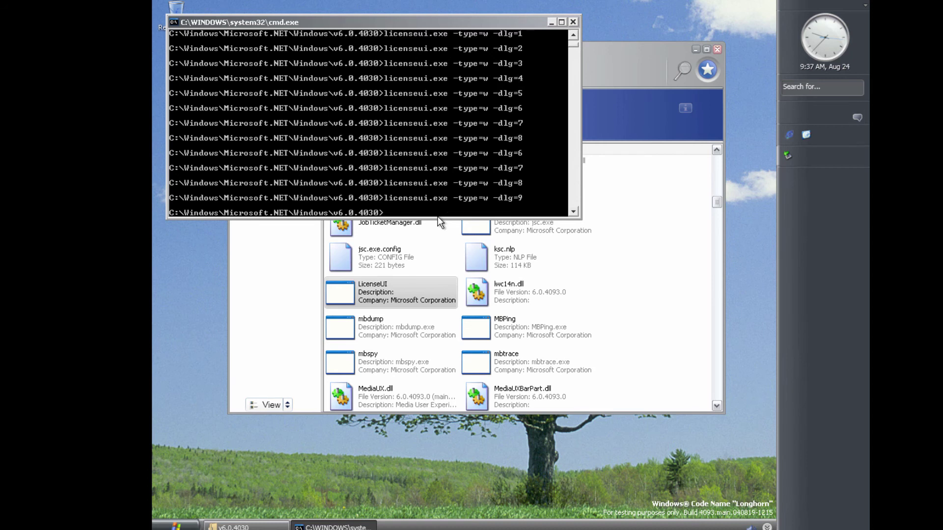
key("Up")
key("BackSpace")
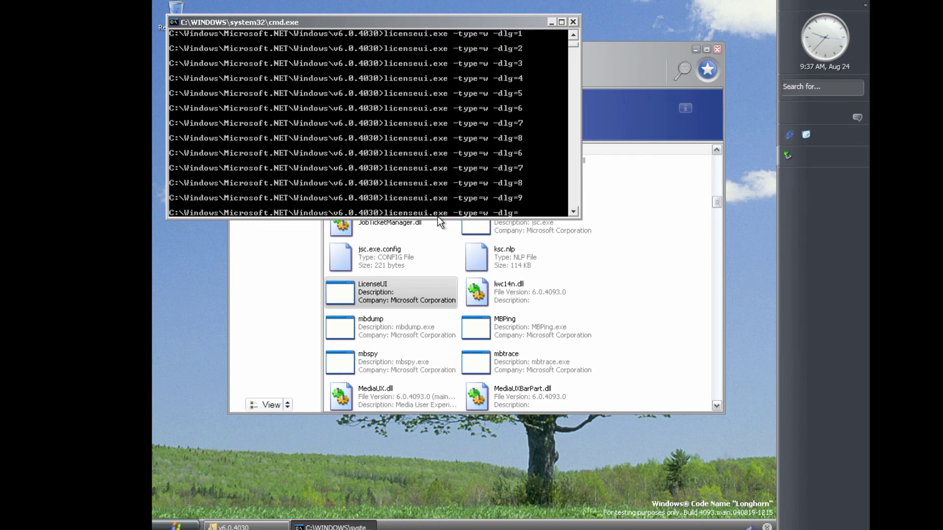
type("10")
key("Return")
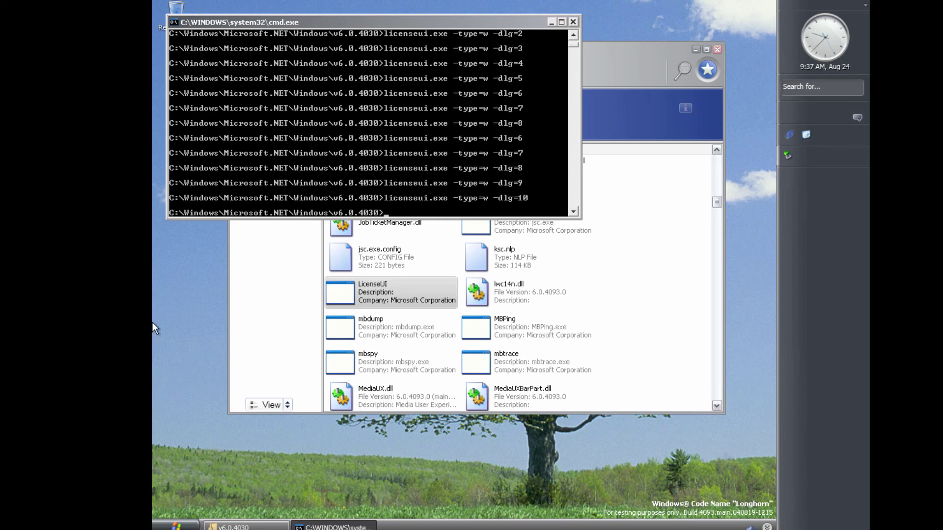
left_click(572, 21)
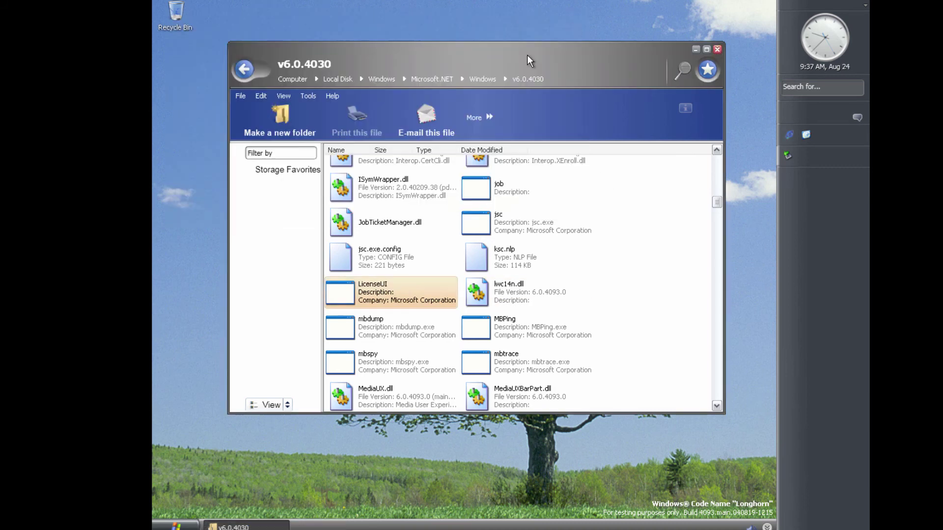
Step back from v6.0.4030 through Microsoft.NET, close the folder window, and expand the sidebar clock
left_click(240, 72)
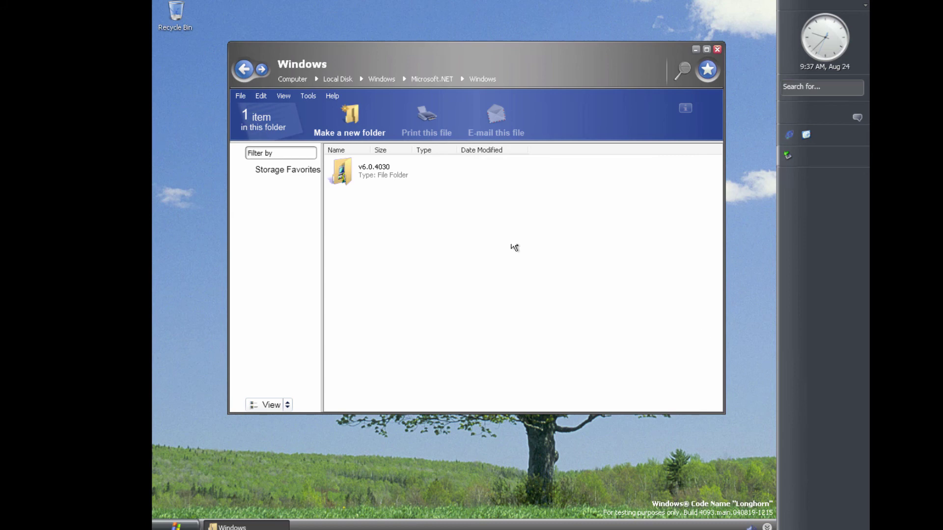
key("BackSpace")
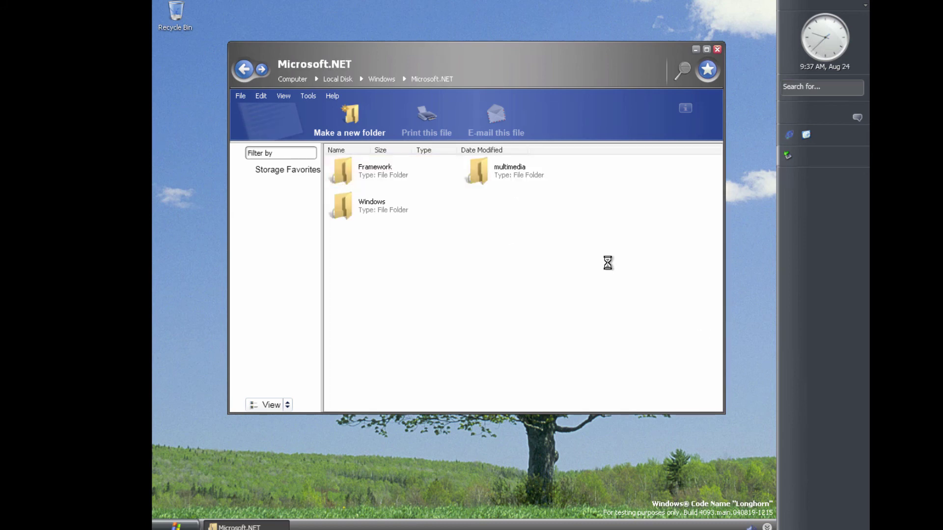
key("BackSpace")
left_click(717, 49)
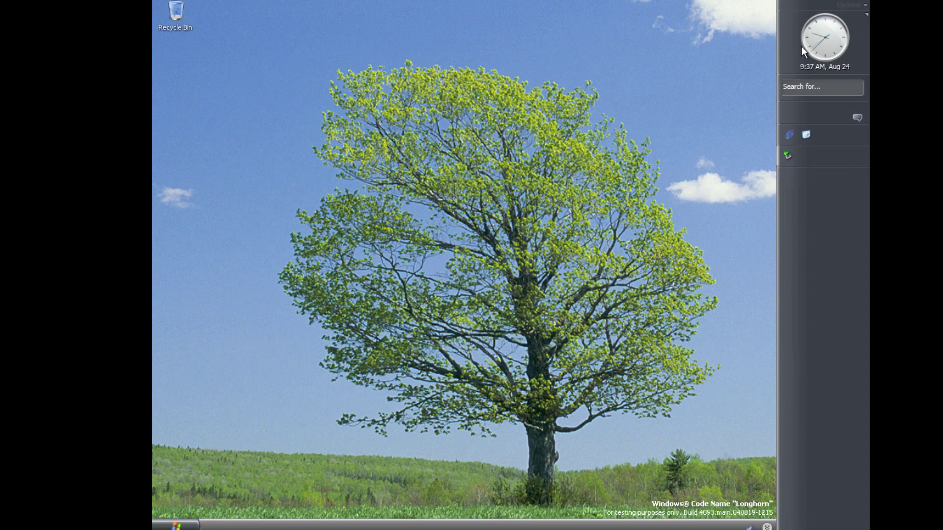
left_click(801, 46)
Open Display Properties from the desktop and try the Jade, Windows Classic and More themes online options
right_click(468, 407)
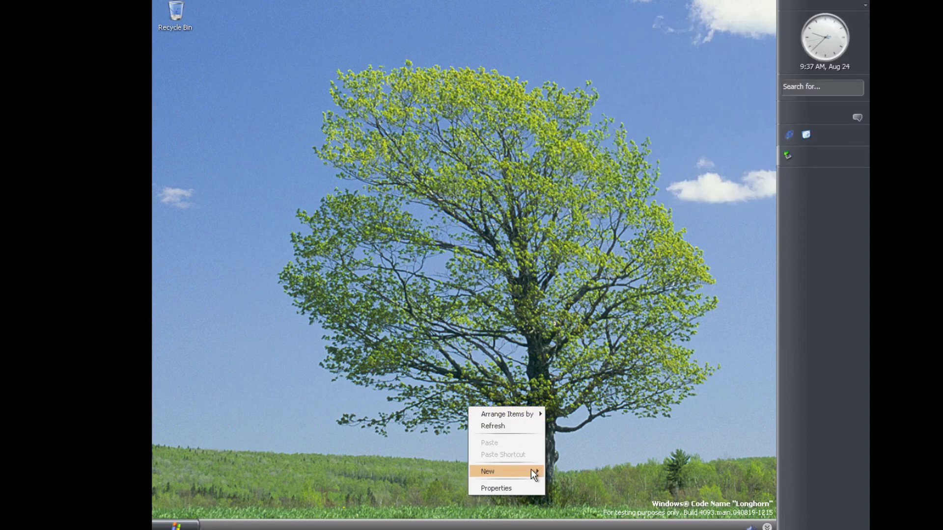
left_click(509, 486)
left_click(230, 109)
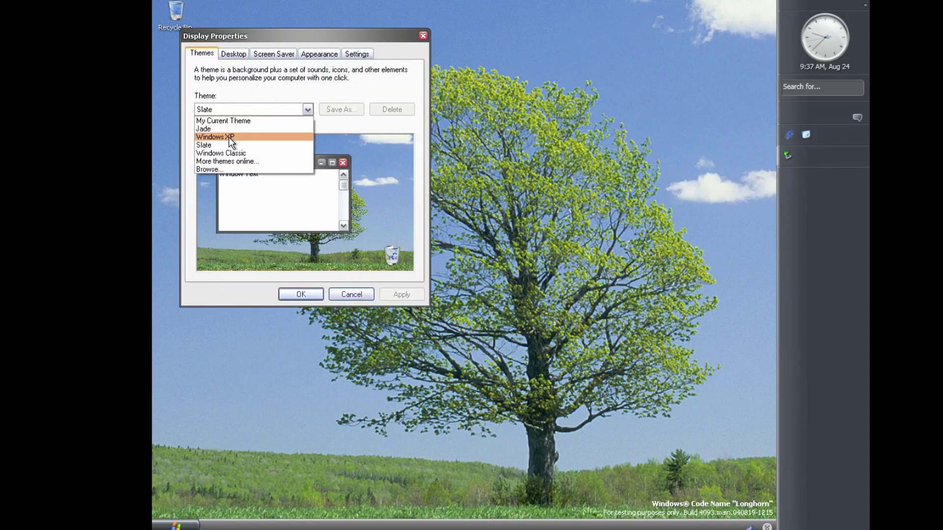
left_click(234, 125)
left_click(249, 109)
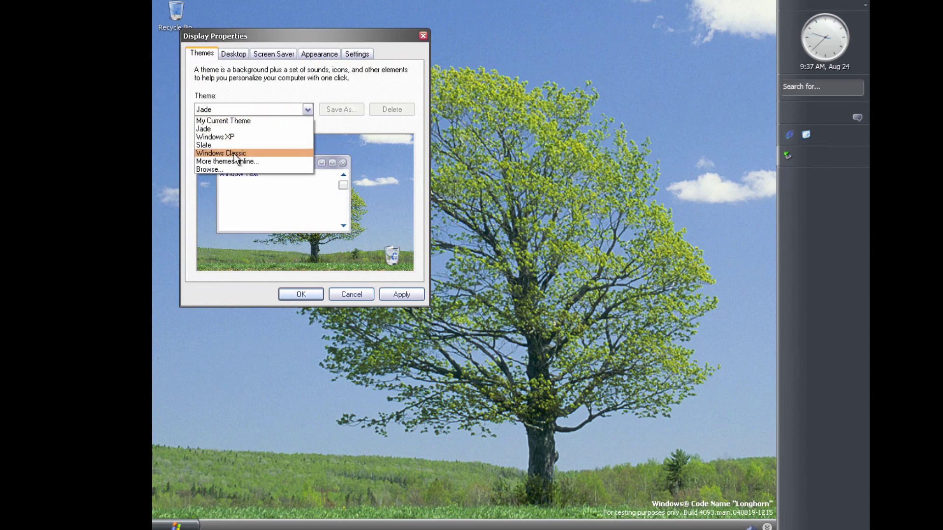
left_click(233, 155)
key("Down")
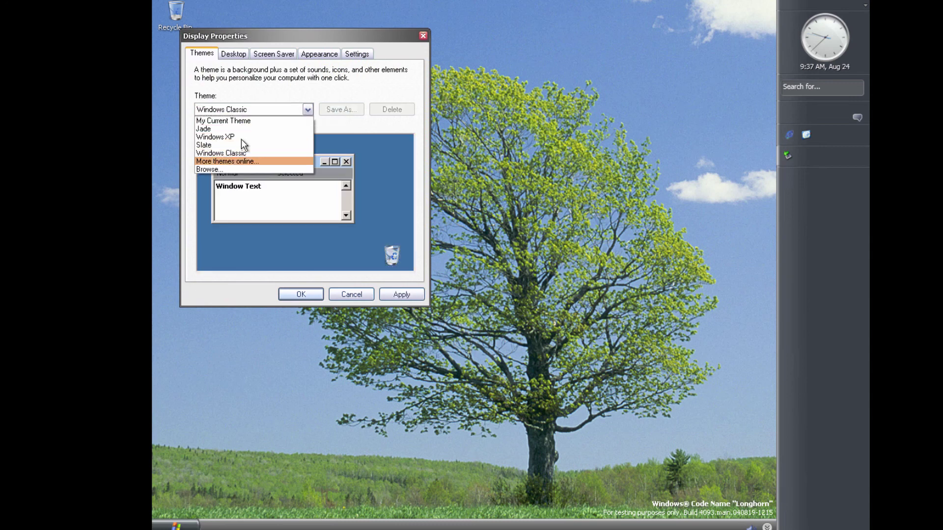
key("Return")
left_click(683, 51)
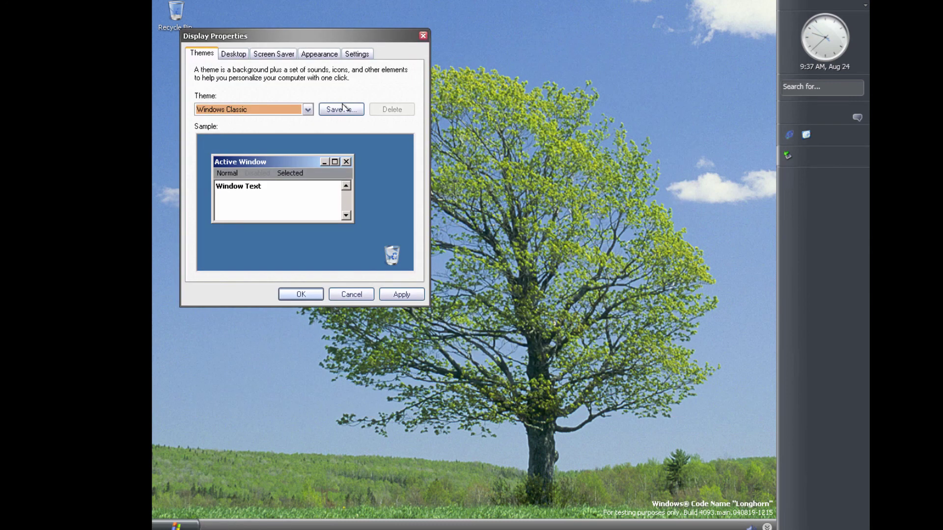
Try the Jade and Windows XP themes, then revert to My Current Theme and view the Desktop tab
left_click(236, 110)
left_click(219, 129)
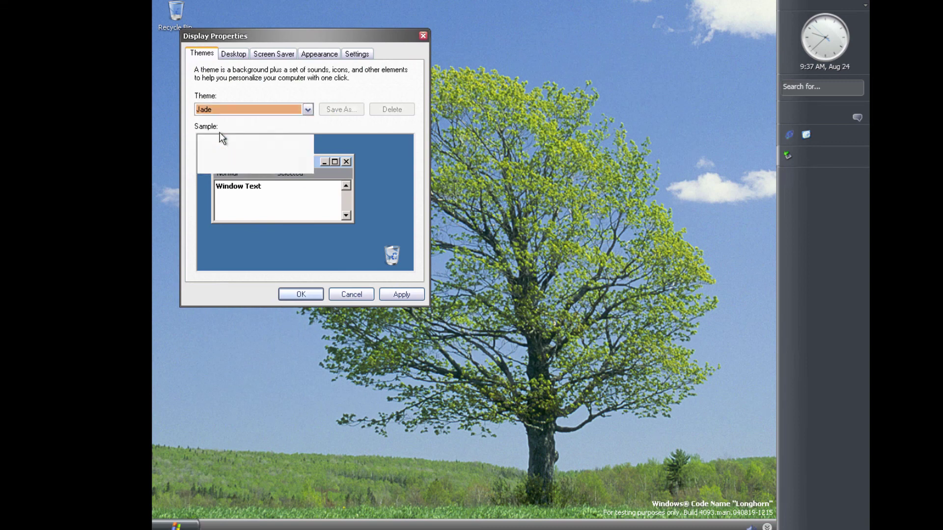
left_click(225, 113)
key("Down")
key("Return")
left_click(228, 113)
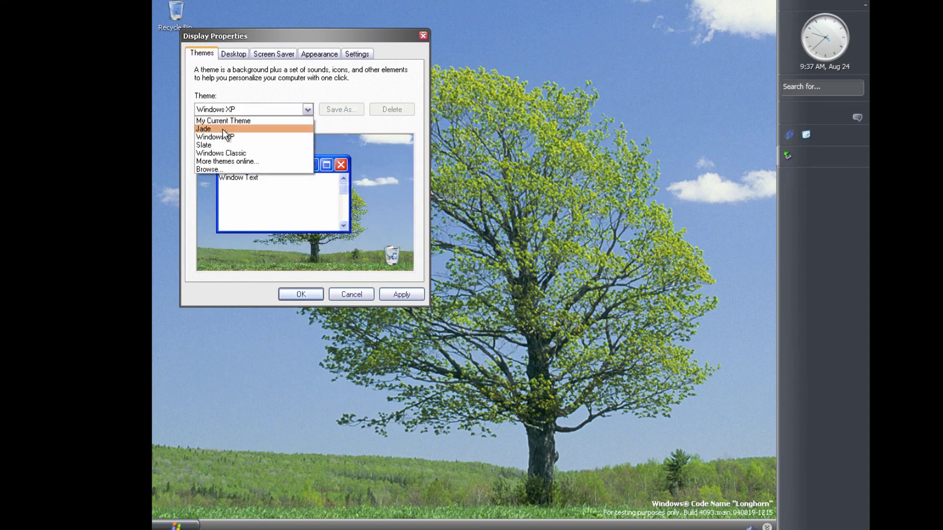
left_click(229, 122)
left_click(227, 54)
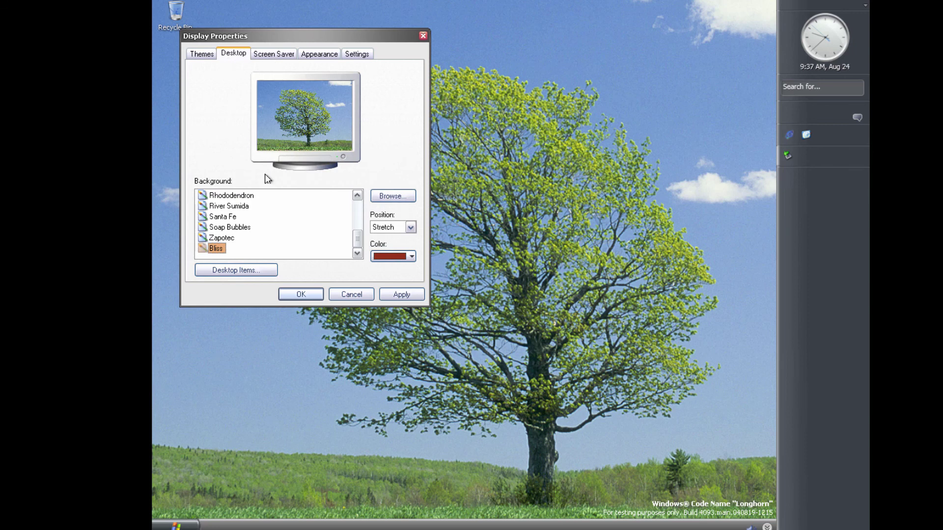
Preview the Coffee Bean, Santa Fe, Soap Bubbles and bullet backgrounds
scroll(247, 234, "up", 4)
left_click(224, 226)
scroll(228, 249, "down", 3)
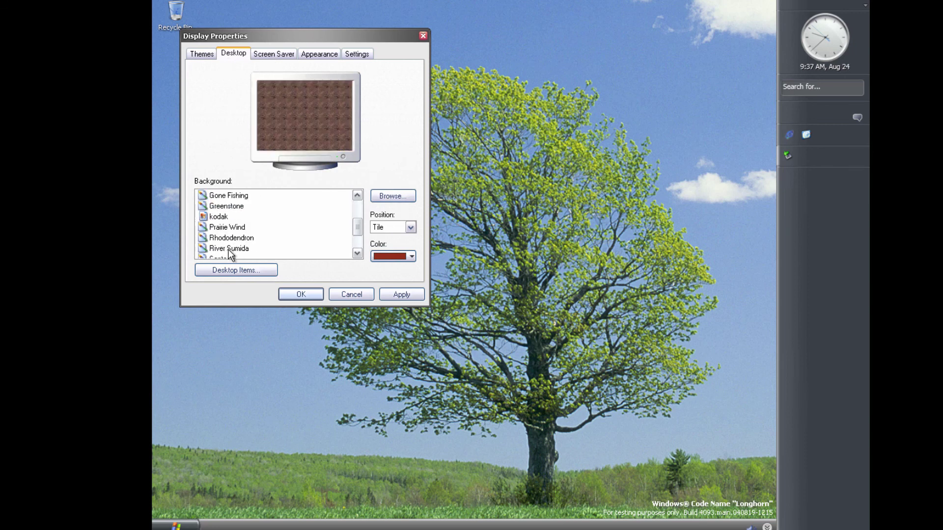
scroll(231, 242, "down", 2)
left_click(229, 216)
left_click(230, 227)
scroll(237, 220, "up", 3)
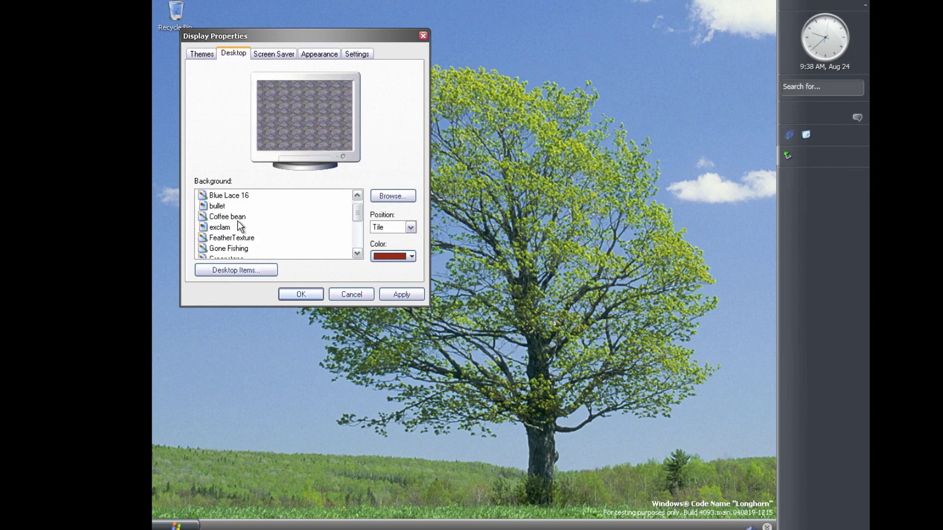
left_click(224, 208)
left_click(224, 217)
Preview the exclam, FeatherTexture, kodak and Prairie Wind backgrounds
left_click(224, 227)
left_click(224, 238)
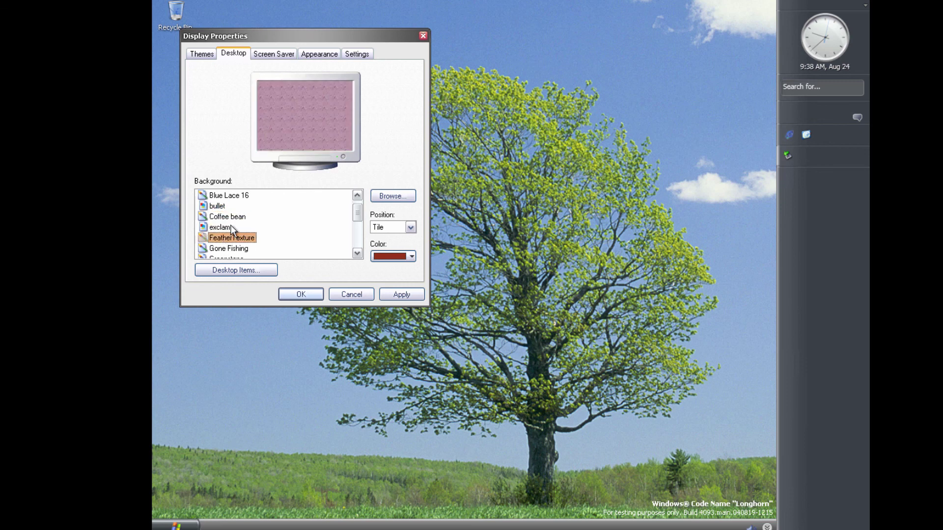
left_click(230, 226)
scroll(260, 236, "down", 1)
left_click(228, 206)
left_click(219, 238)
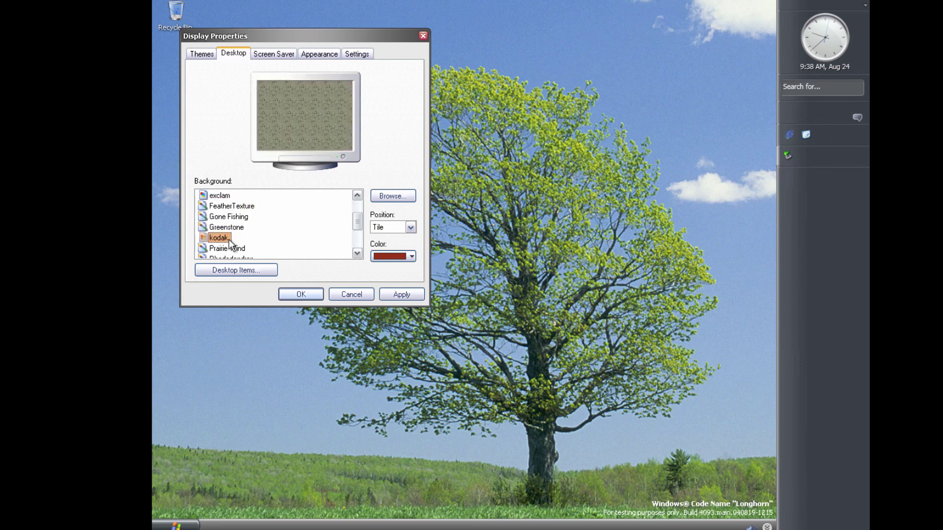
left_click(231, 249)
scroll(231, 245, "up", 2)
Select the exclam background, tiled, and apply it to the desktop
left_click(221, 238)
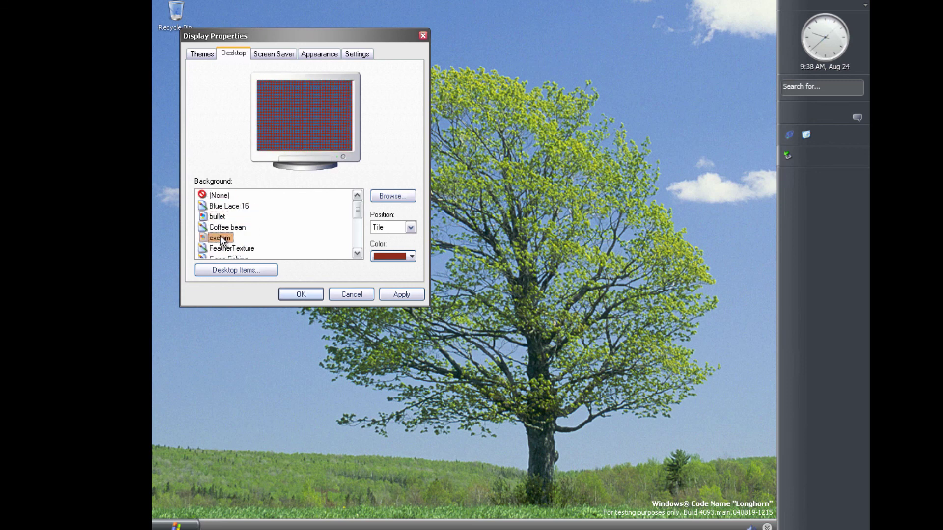
left_click(398, 298)
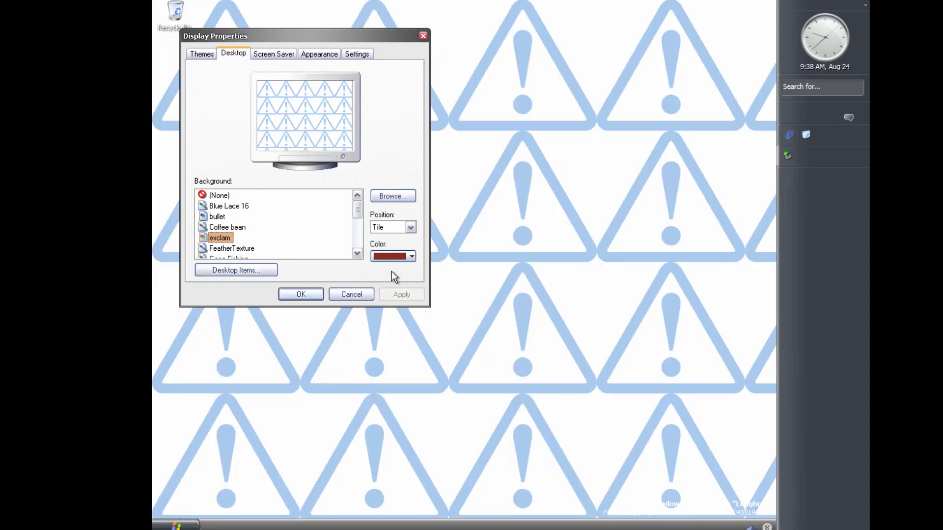
left_click(279, 54)
left_click(324, 52)
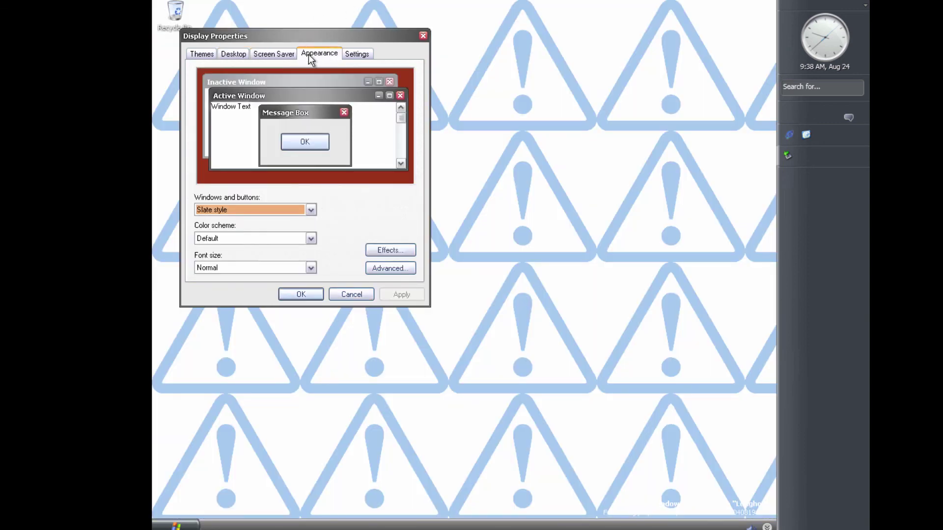
Set the screen saver to Longhorn Screen Saver and preview it full screen
left_click(275, 54)
left_click(249, 192)
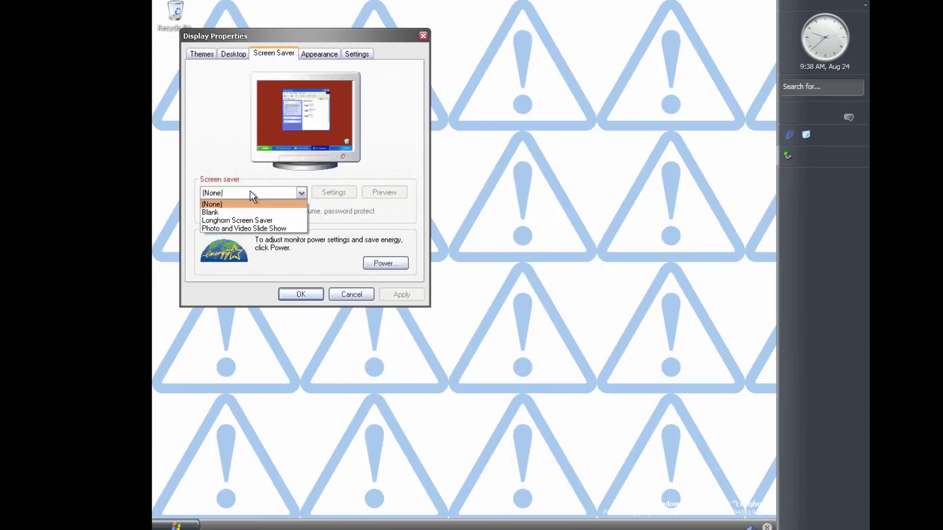
left_click(240, 221)
left_click(362, 192)
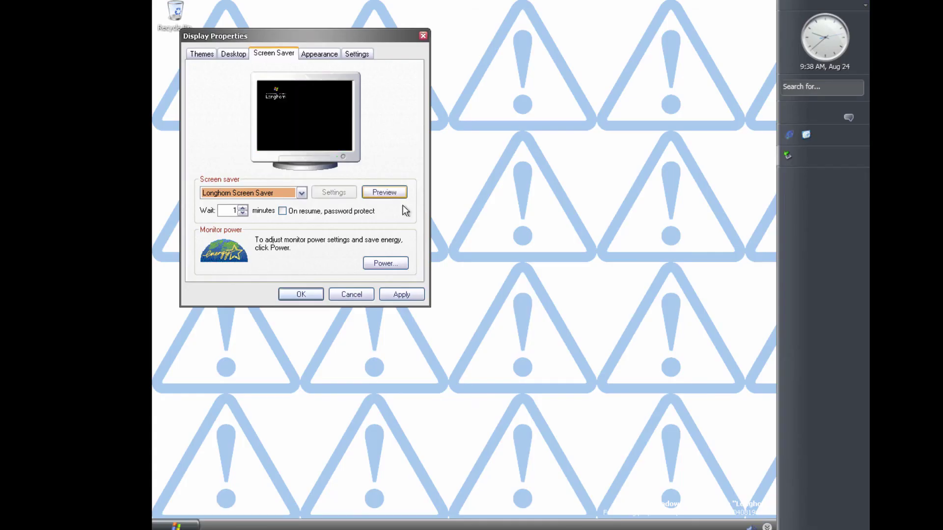
Review the Appearance and Settings pages, then apply the display changes and close Display Properties
left_click(318, 53)
left_click(366, 55)
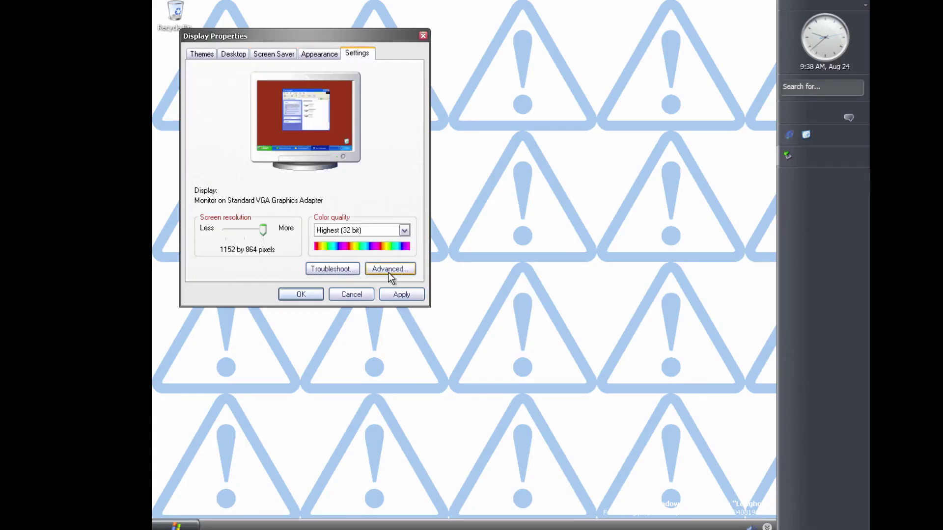
left_click(397, 294)
left_click(301, 295)
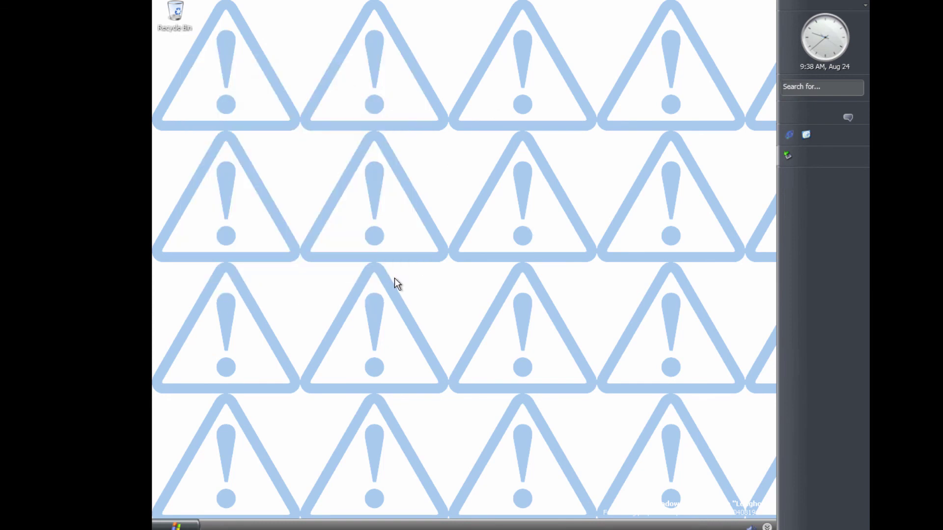
Open and close the Recycle Bin, then try Log Off > Switch User and return to the desktop
double_click(176, 15)
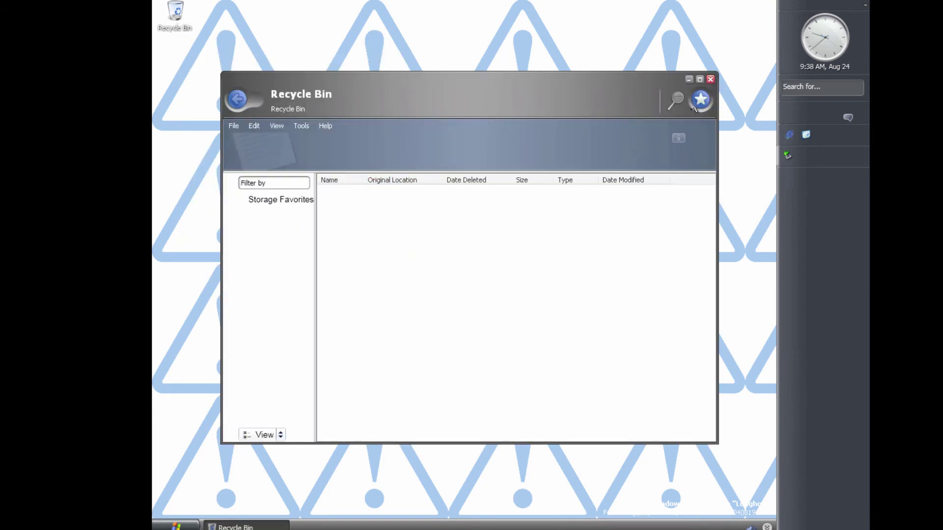
left_click(709, 81)
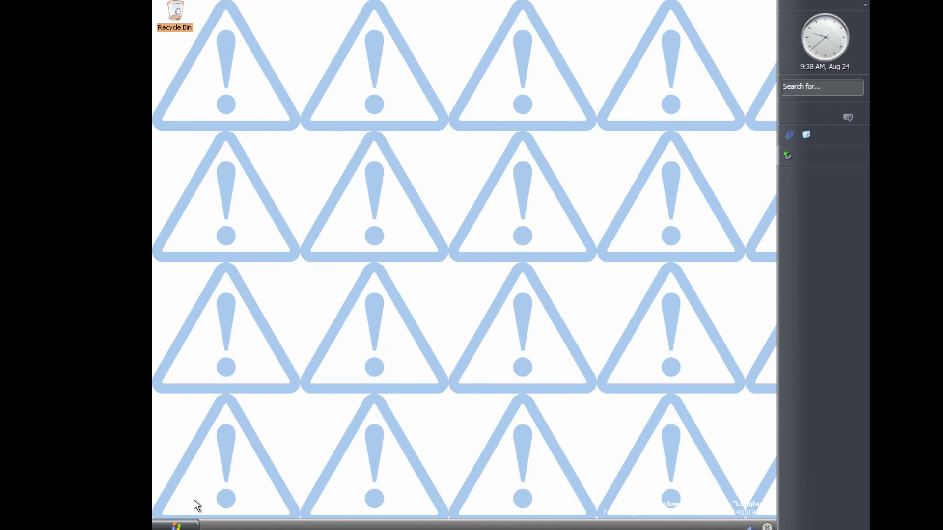
left_click(175, 525)
left_click(284, 506)
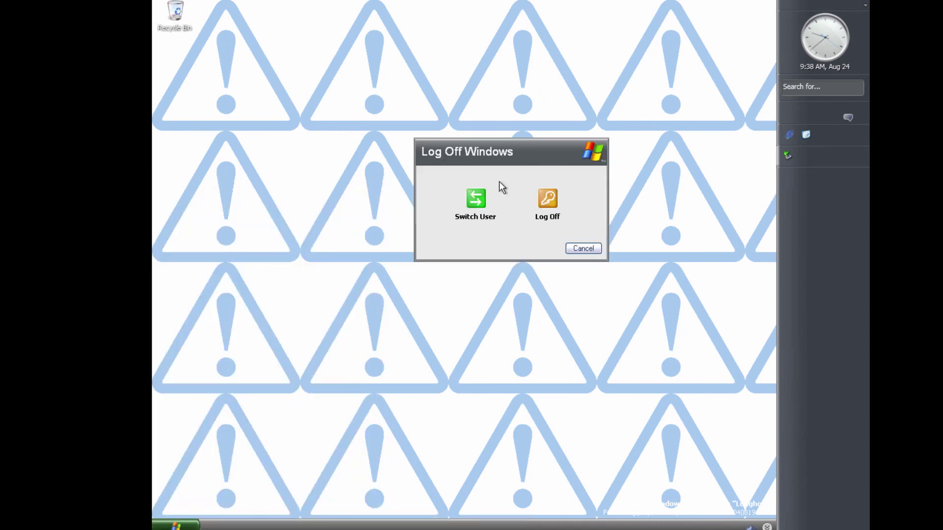
left_click(475, 202)
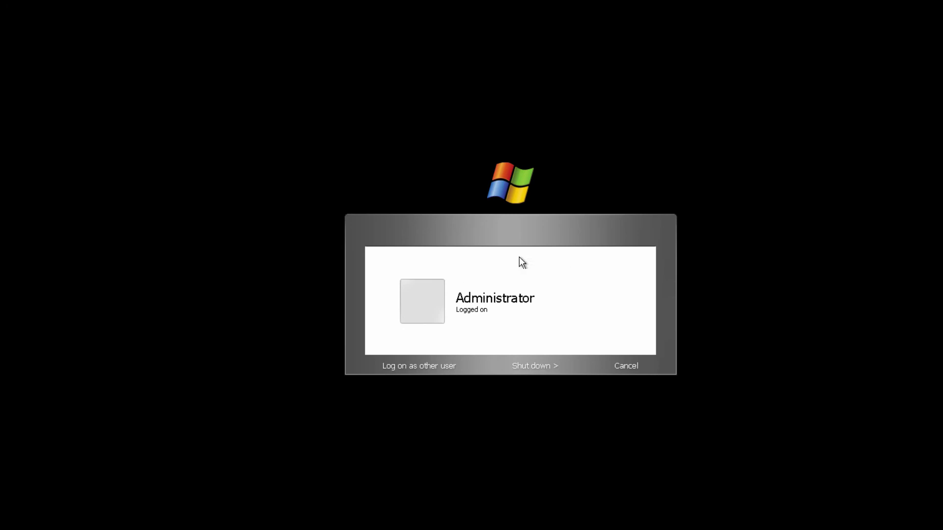
left_click(511, 273)
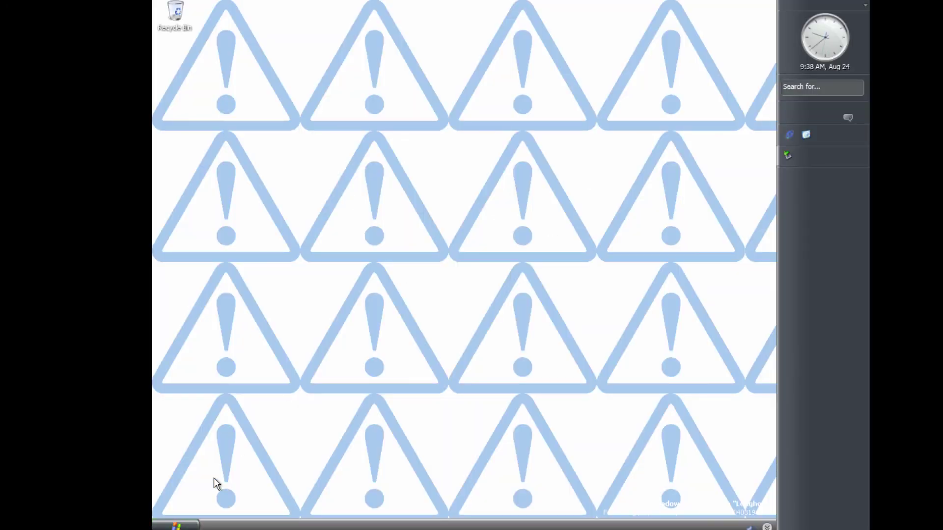
Log off the current session from the Start menu
left_click(179, 526)
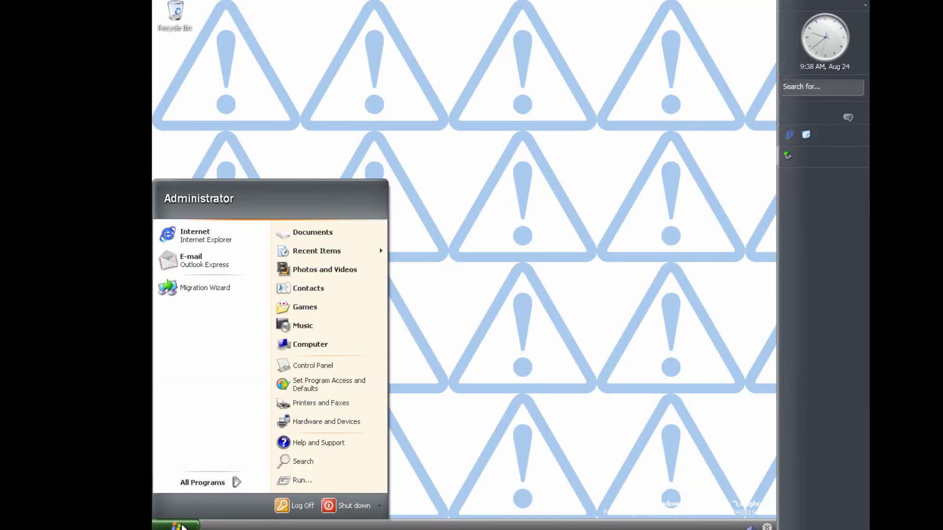
left_click(291, 506)
left_click(555, 210)
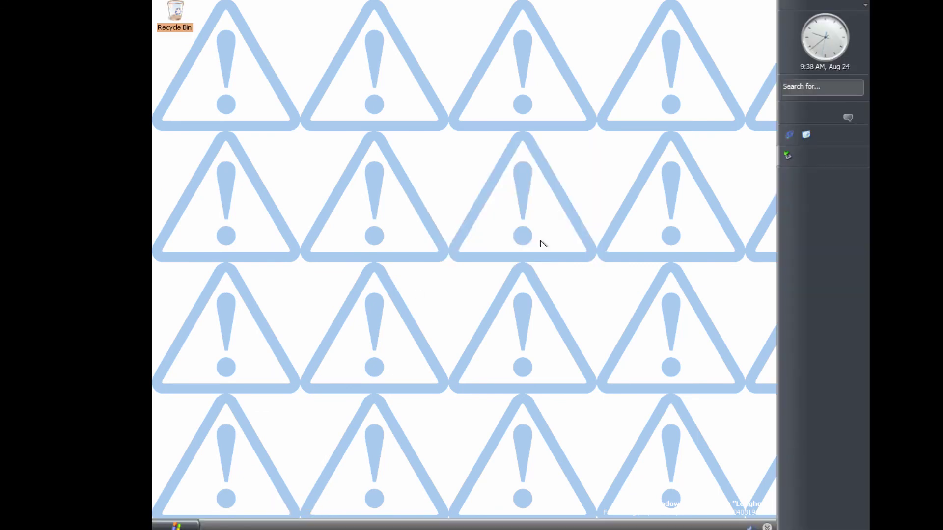